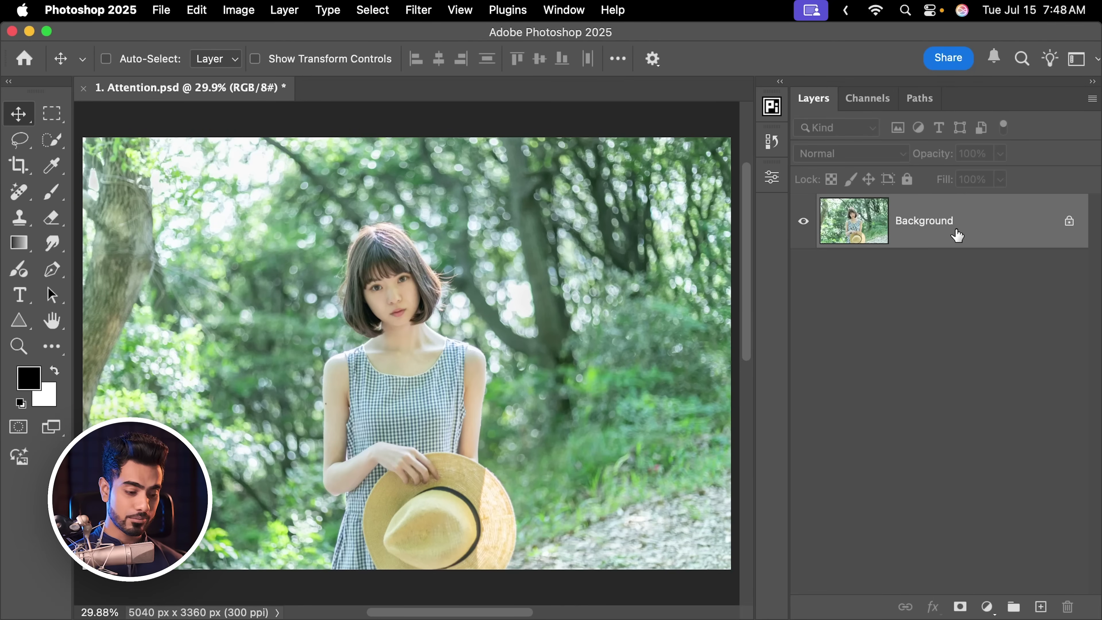
Step: Duplicate the Background layer and convert the copy for Smart Filters
key("super")
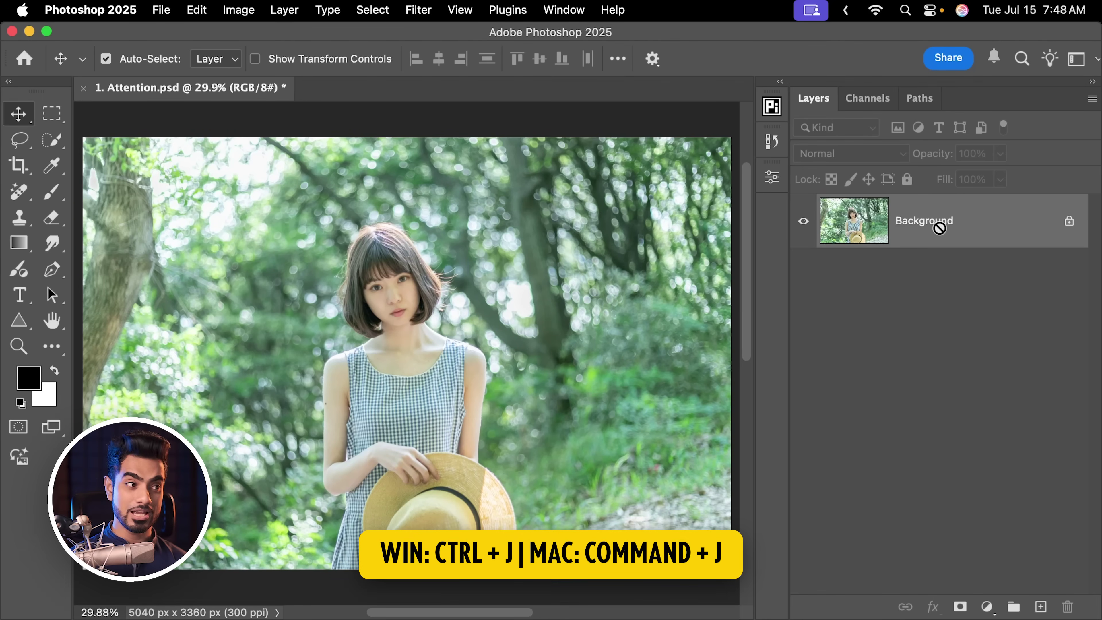
key("super+j")
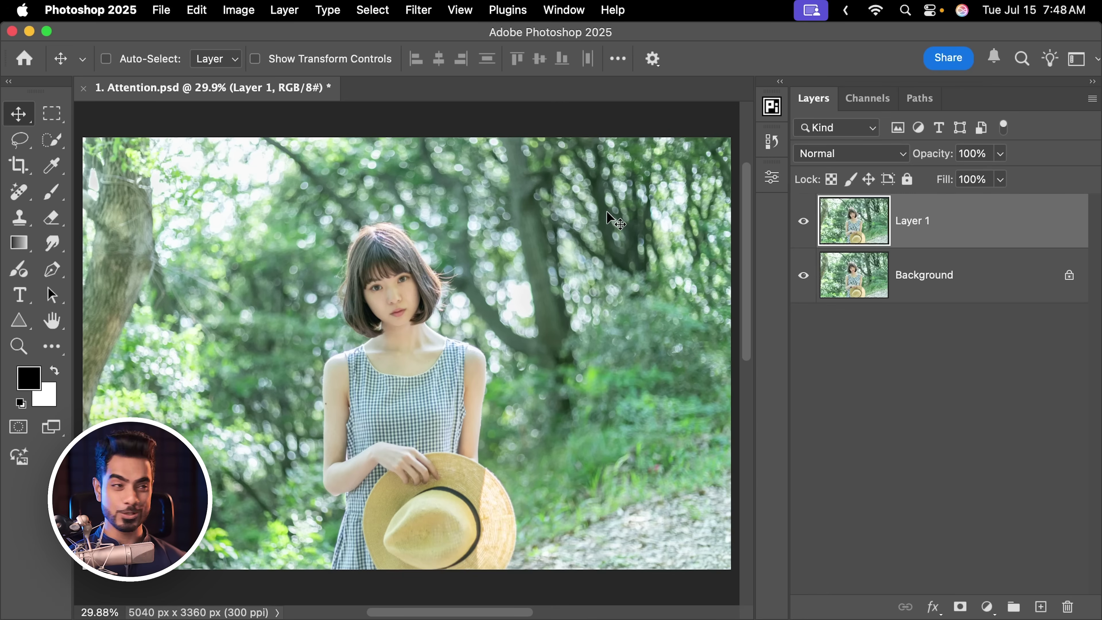
left_click(418, 10)
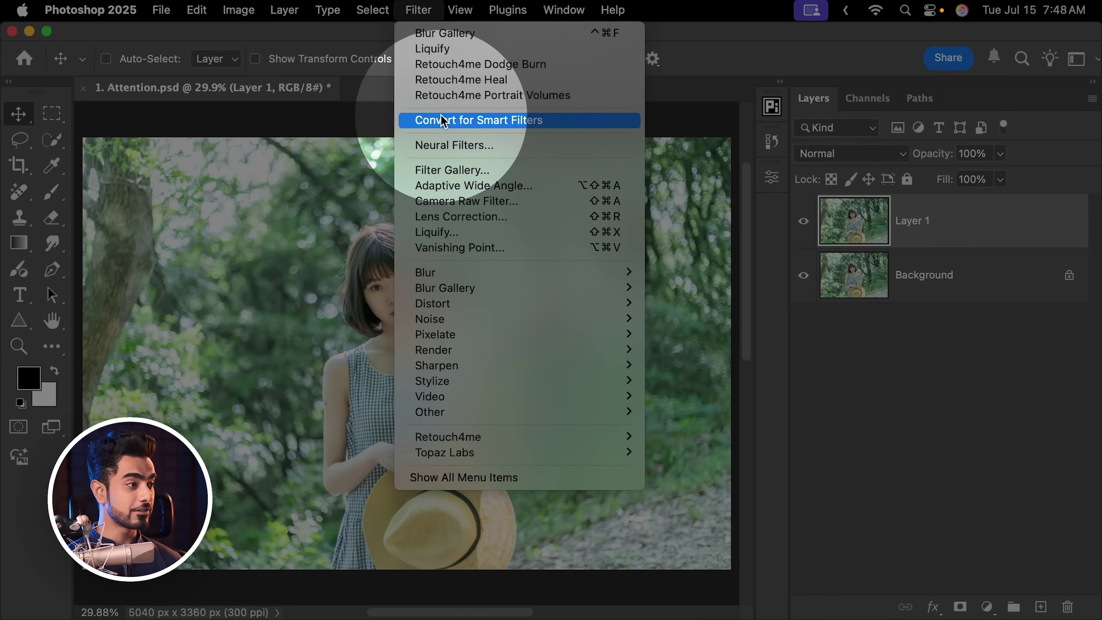
left_click(447, 121)
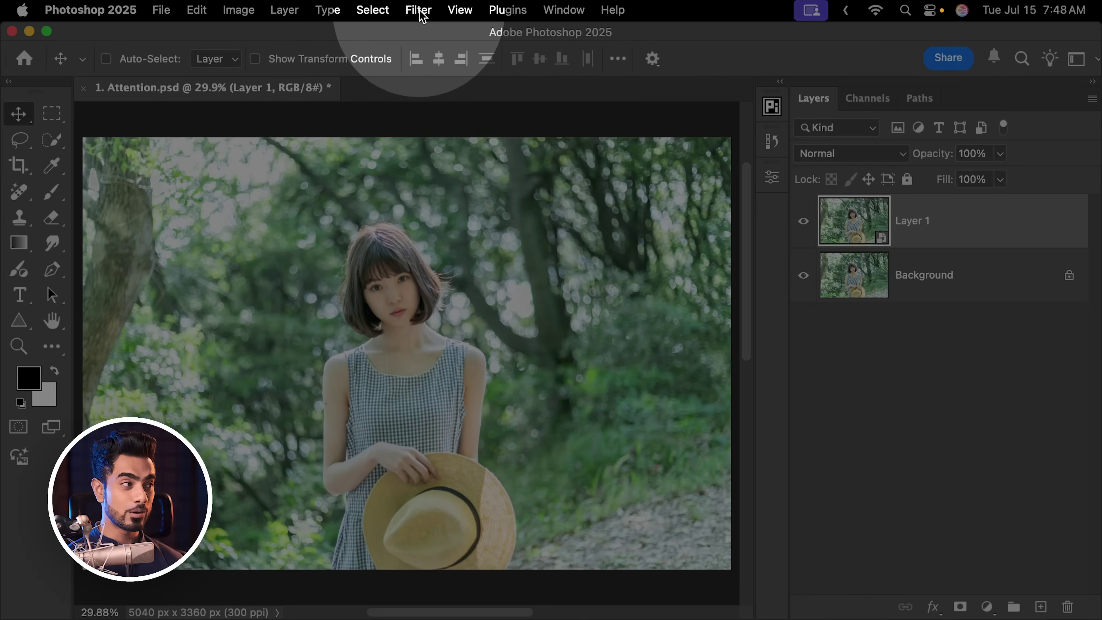
Step: Open the Camera Raw Filter on the duplicated layer and create a Subject mask
left_click(419, 10)
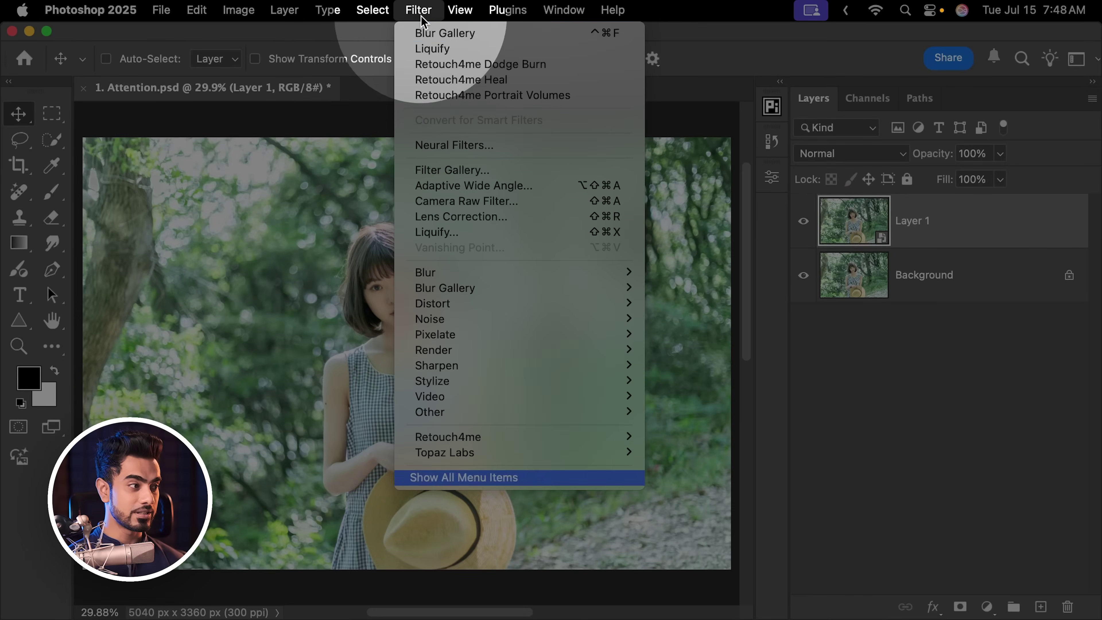
left_click(455, 204)
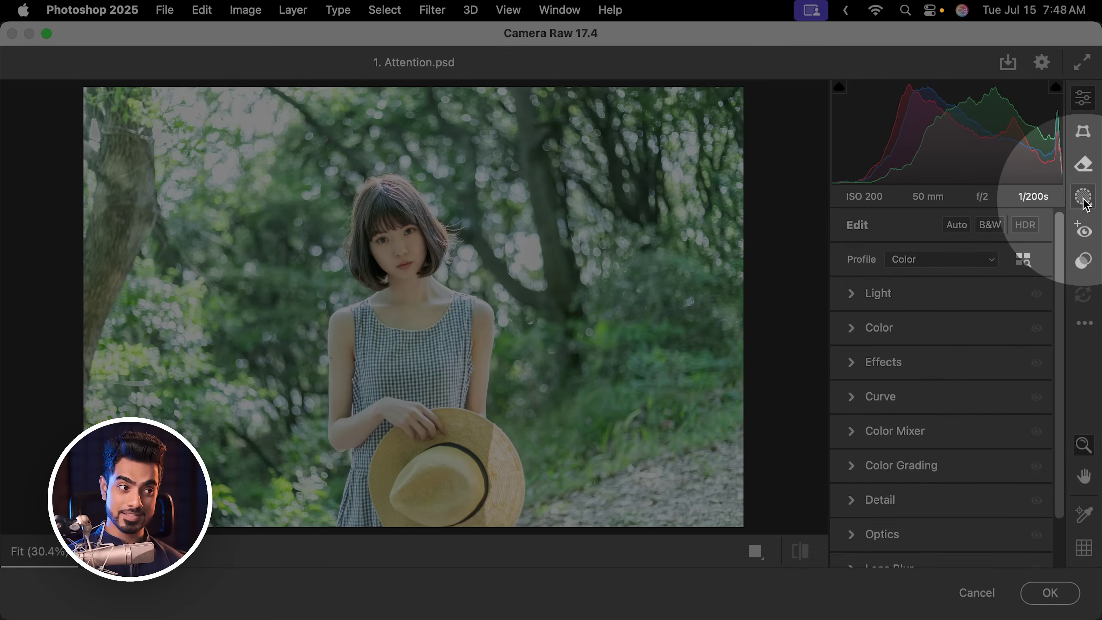
left_click(1083, 199)
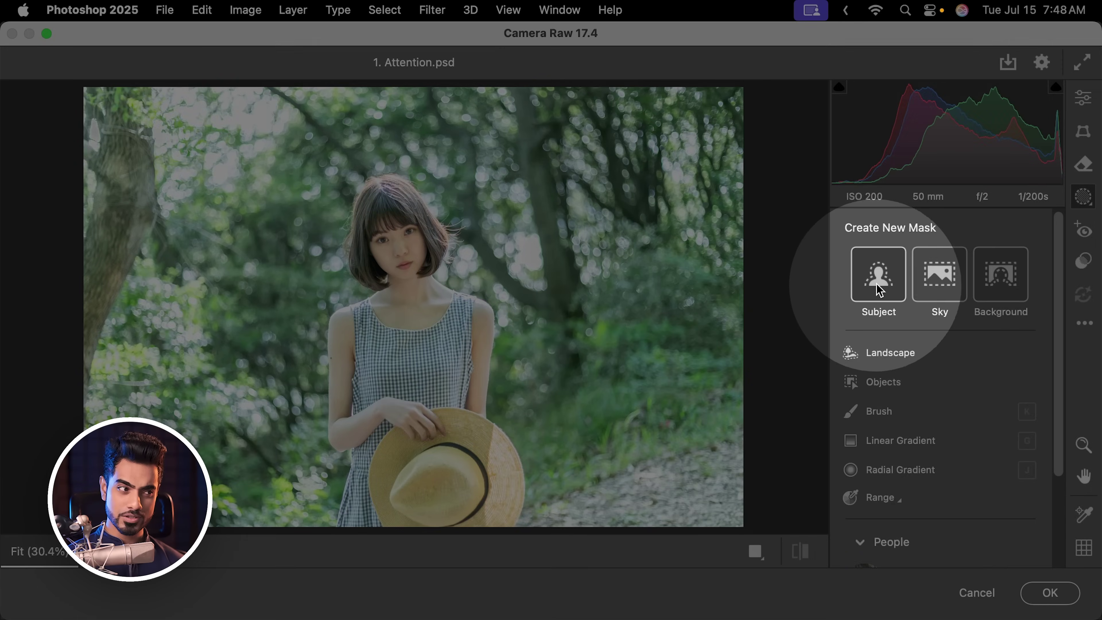
left_click(878, 289)
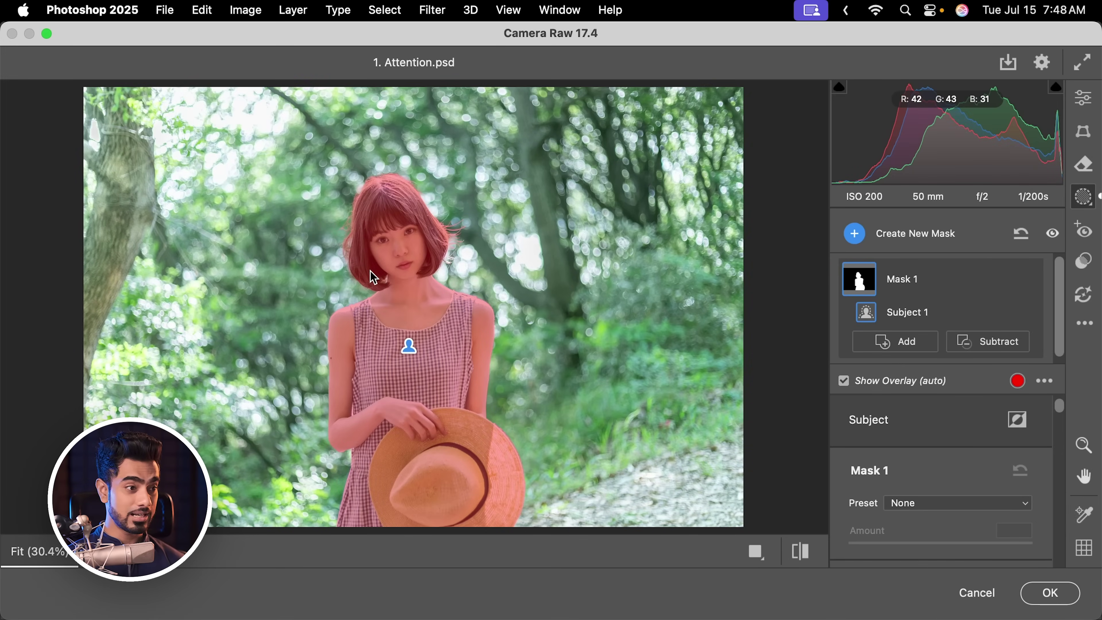
Step: Adjust the subject mask's light: Exposure +0.25, Shadows +8 and Blacks -12
scroll(1061, 415, "down", 5)
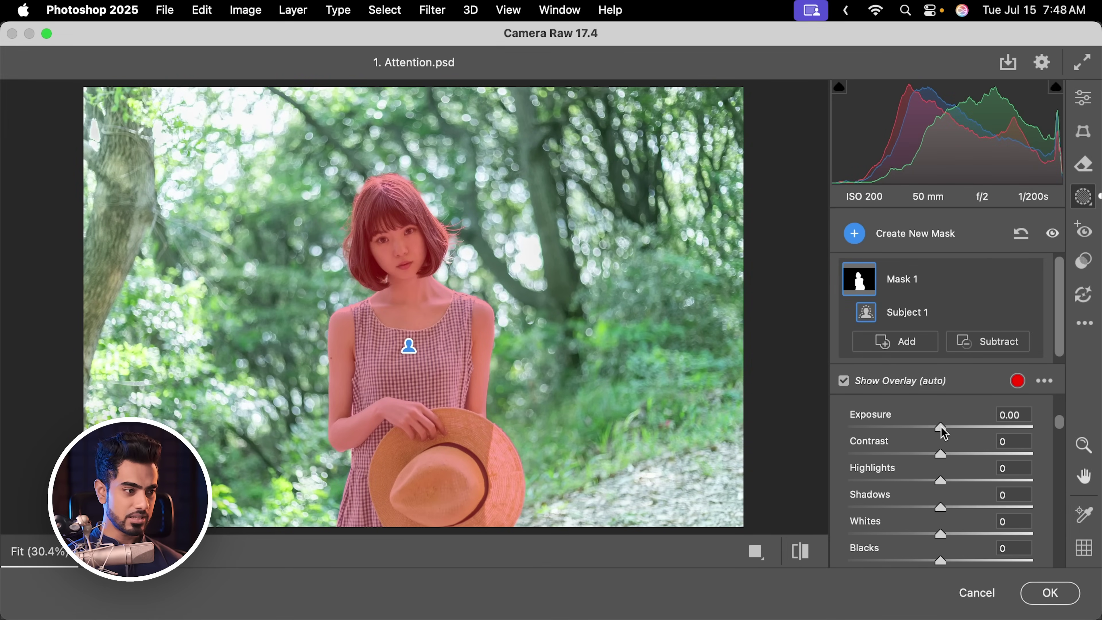
left_click_drag(941, 427, 946, 428)
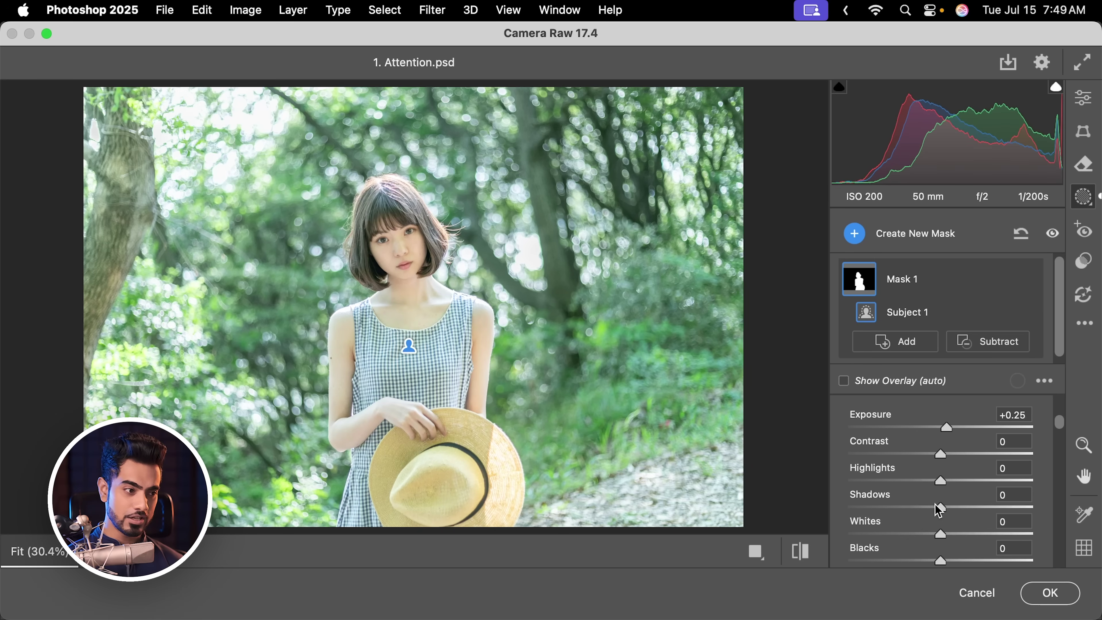
left_click_drag(941, 507, 947, 505)
left_click_drag(940, 561, 931, 560)
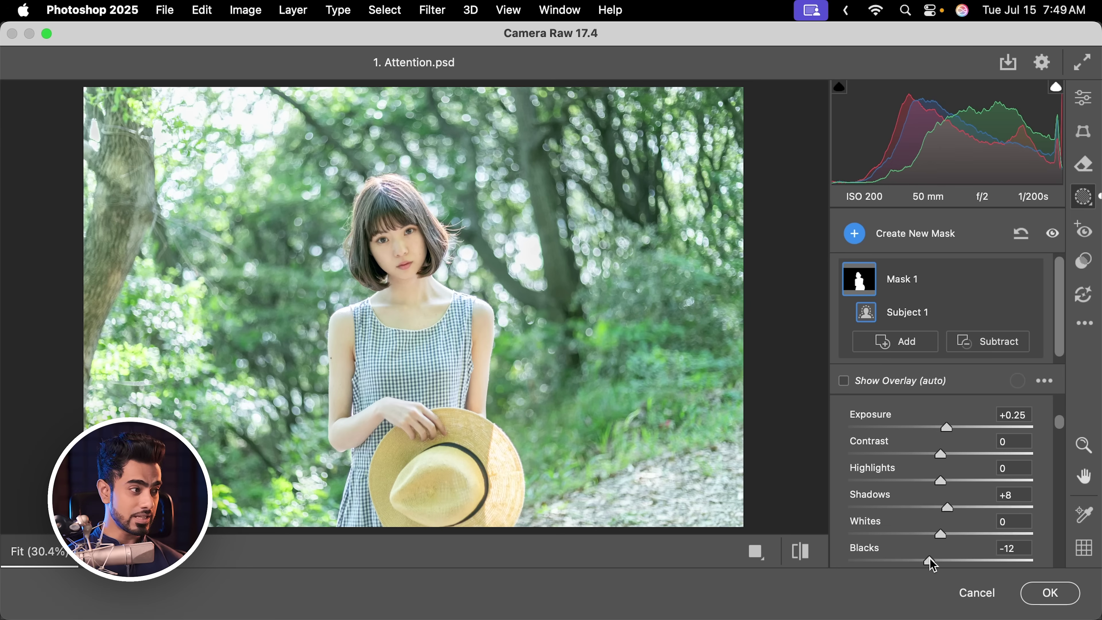
Step: Set the subject mask's Temperature to +8 and Tint to +19
left_click_drag(1060, 429, 1058, 445)
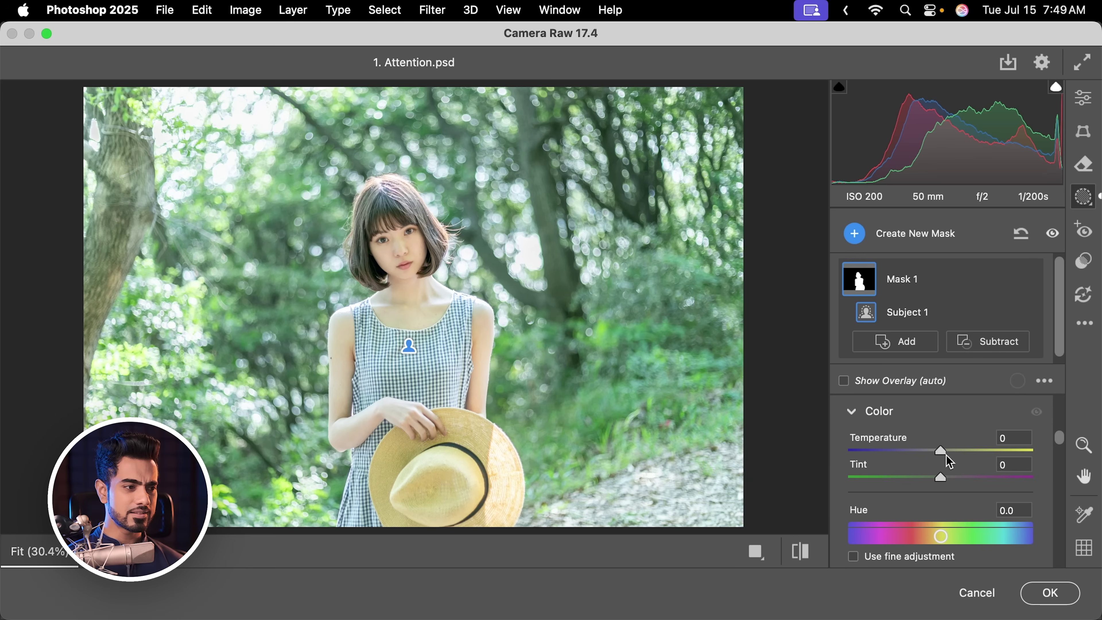
left_click_drag(941, 450, 950, 450)
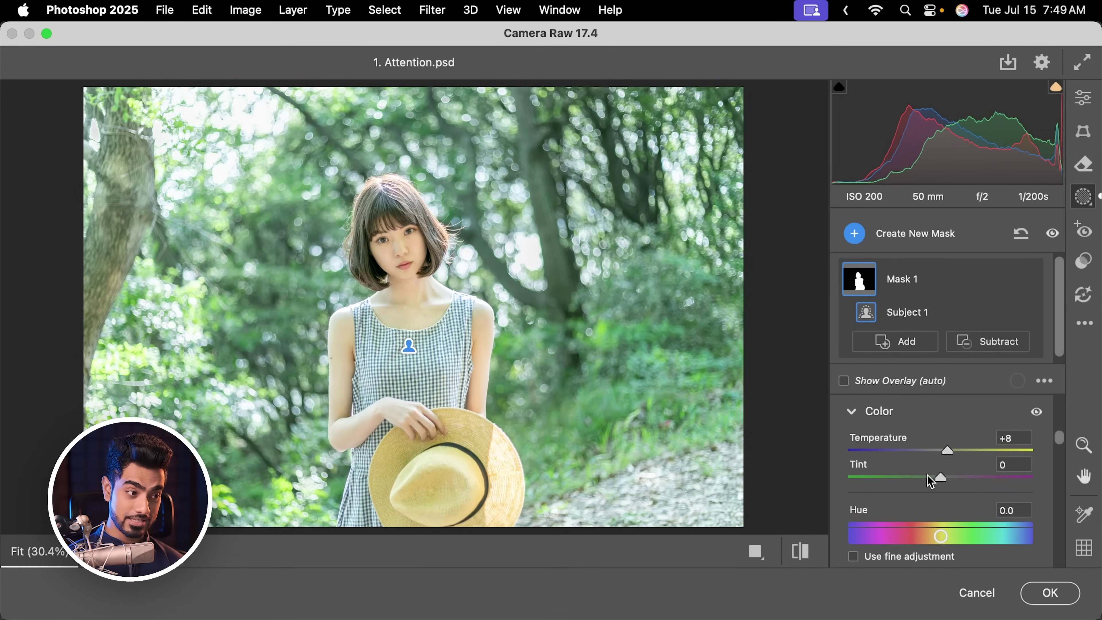
left_click_drag(944, 480, 957, 480)
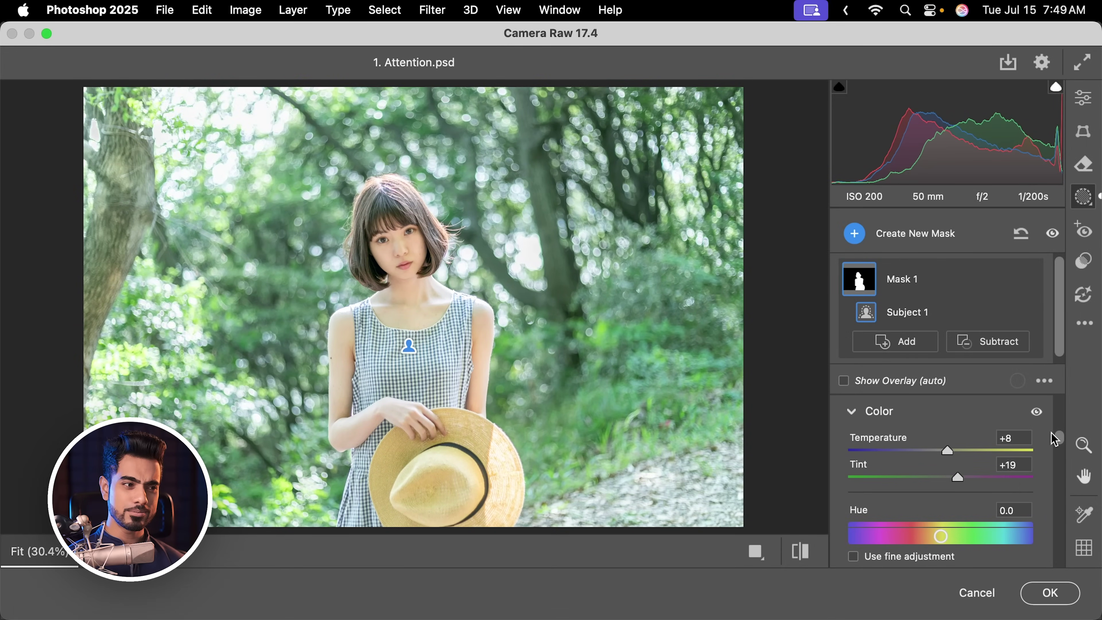
Step: Add detail to the subject mask with Texture +3, Clarity +6 and Dehaze +9
left_click_drag(1058, 444, 1053, 509)
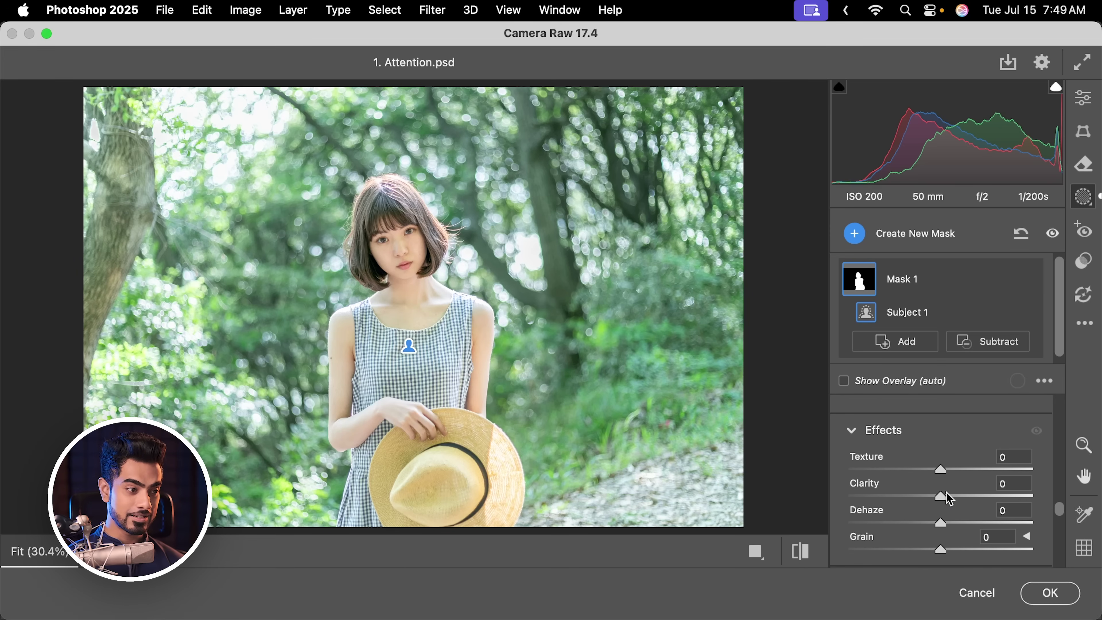
mouse_move(943, 497)
left_mouse_down()
mouse_move(956, 495)
mouse_move(943, 498)
left_mouse_up()
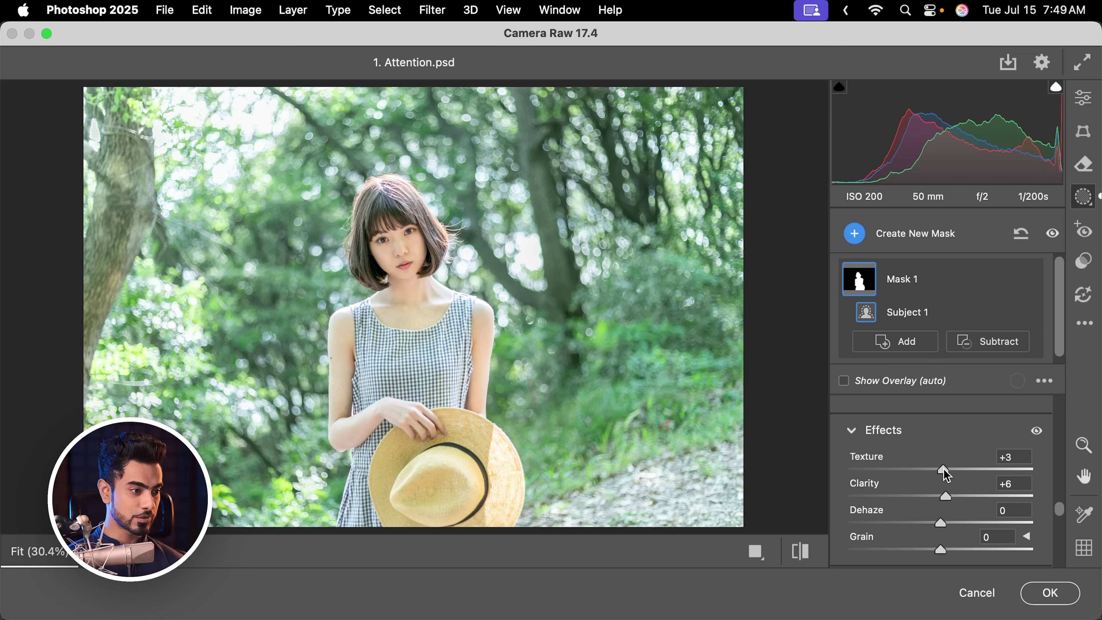
left_click_drag(939, 523, 950, 523)
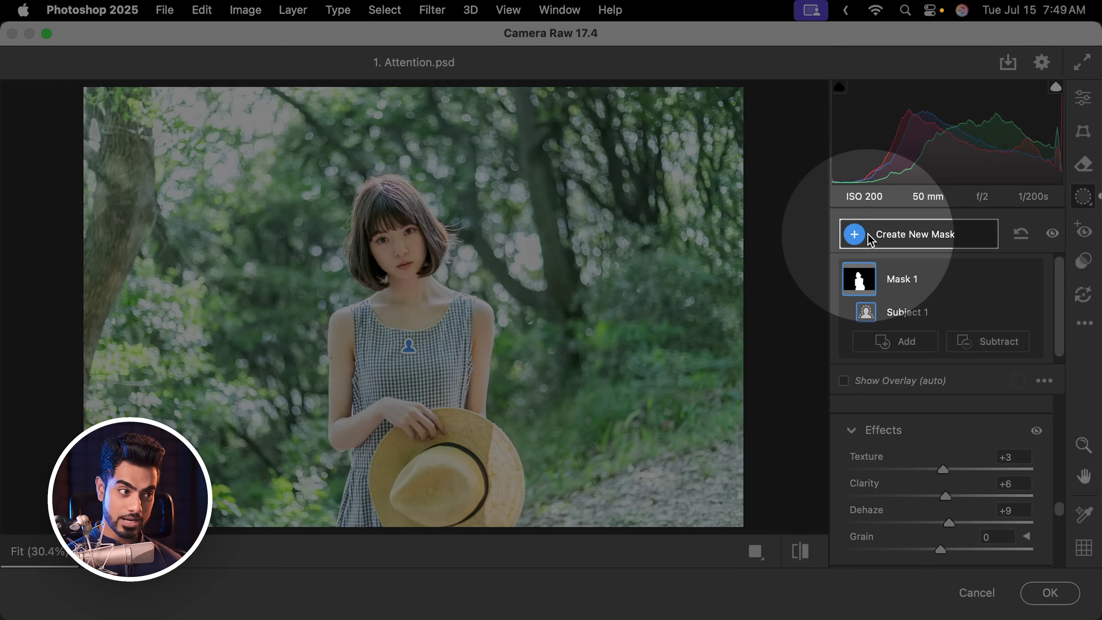
Step: Create a new Background mask and lower its Exposure to -1.10
left_click(860, 237)
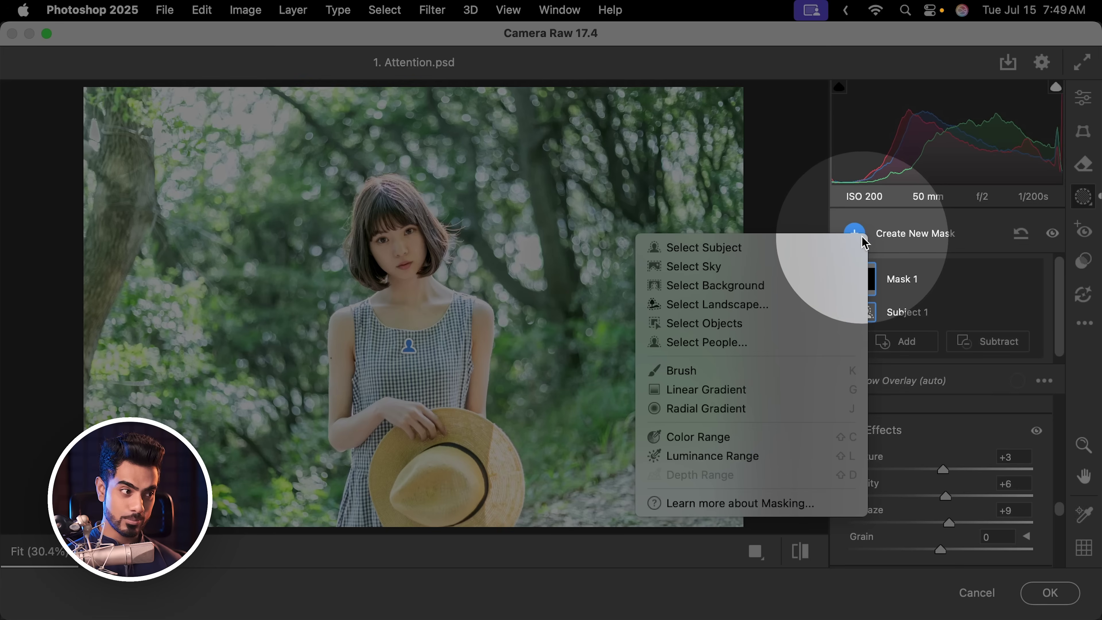
left_click(685, 285)
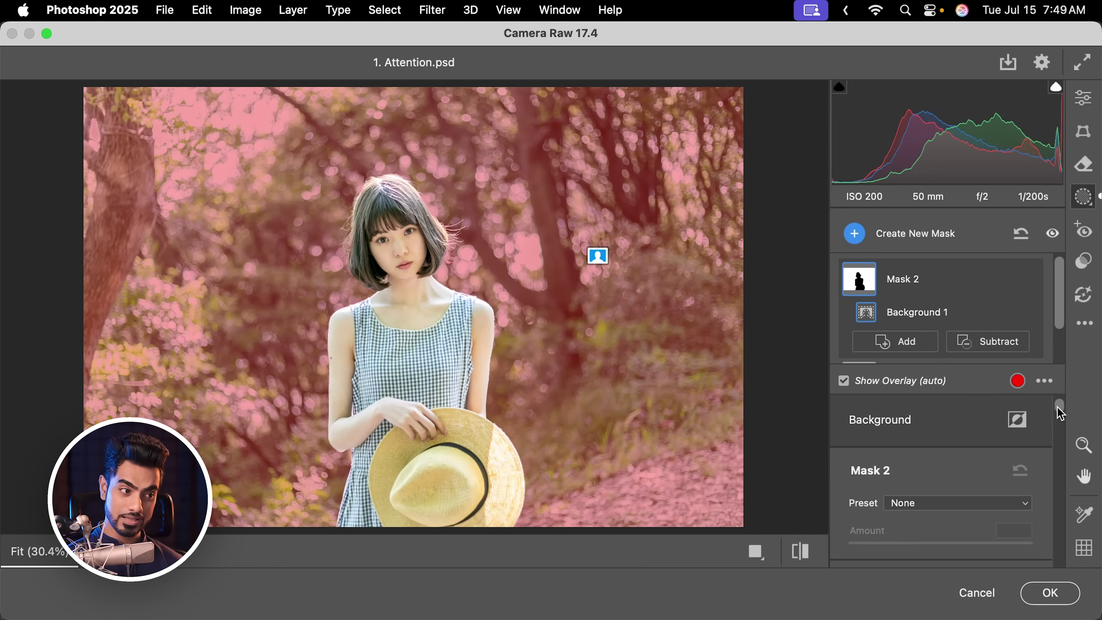
left_click_drag(1061, 413, 1060, 428)
left_click_drag(931, 455, 914, 454)
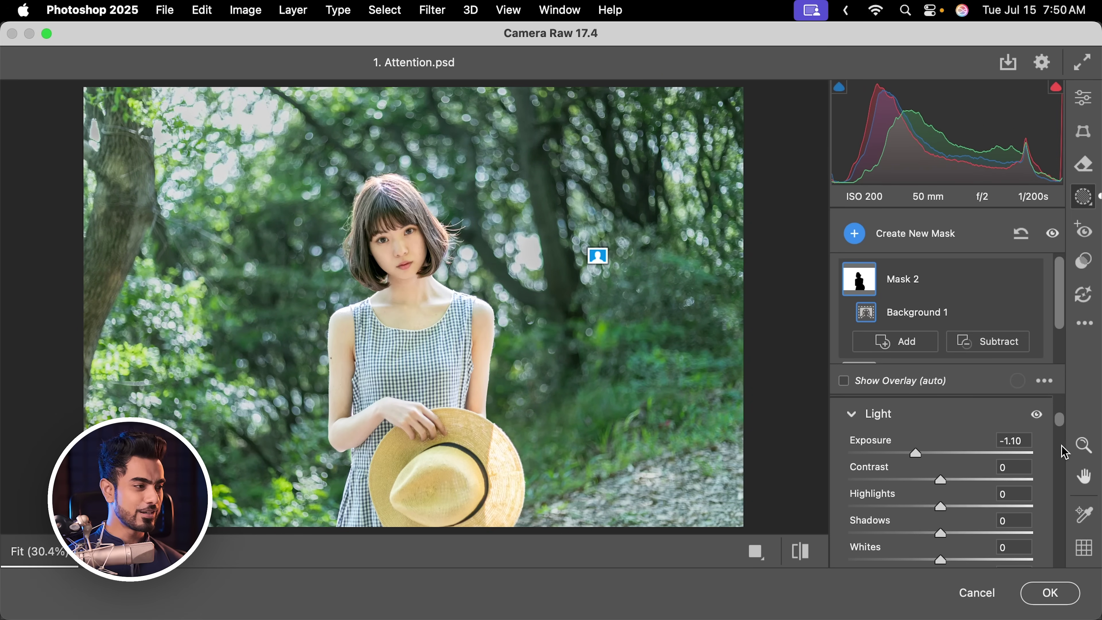
Step: Fine-tune the background mask's tonal range with the remaining Light adjustments
scroll(1062, 436, "down", 4)
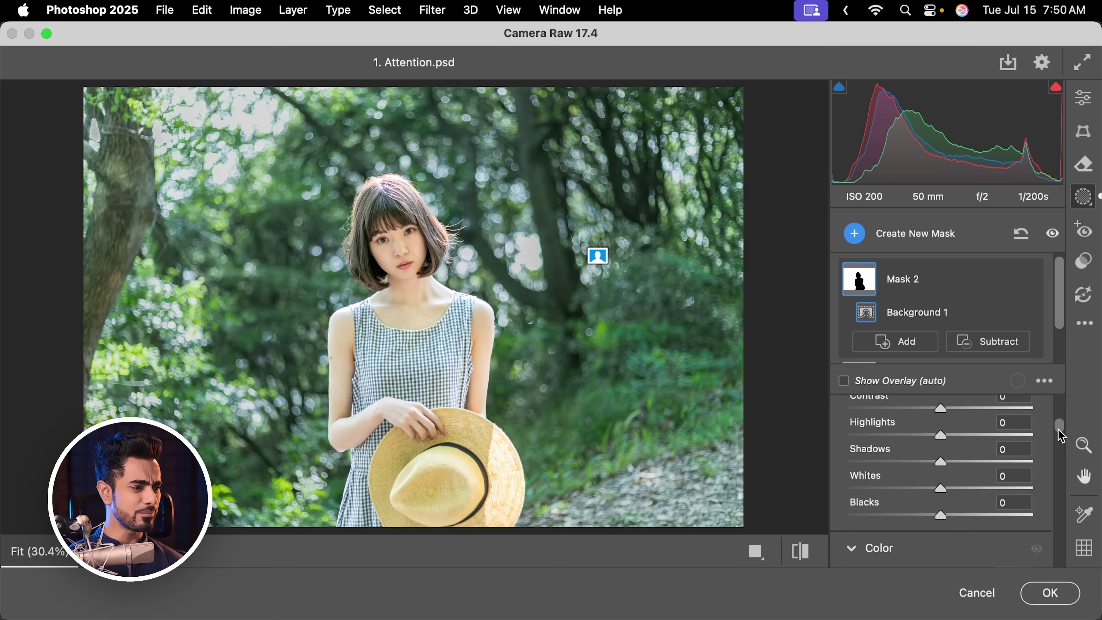
scroll(1058, 438, "up", 1)
left_click_drag(940, 498, 938, 525)
left_click_drag(944, 473, 937, 446)
Step: Warm the background mask with Temperature +26 and a slight magenta Tint, and soften it with Clarity -22
left_click_drag(1059, 427, 1049, 440)
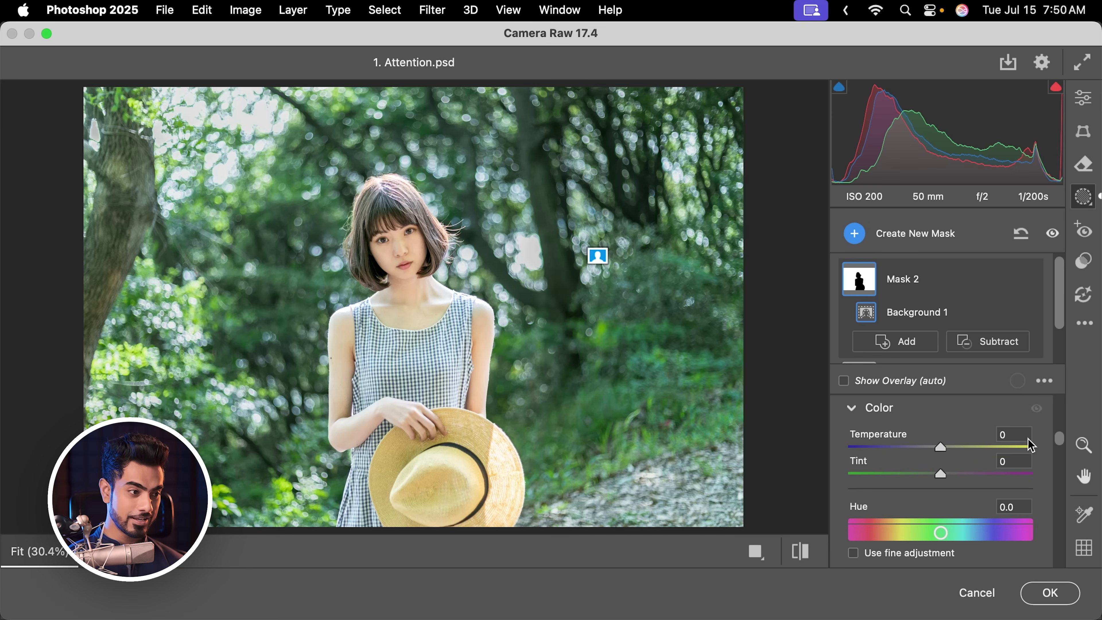
left_click_drag(936, 450, 966, 447)
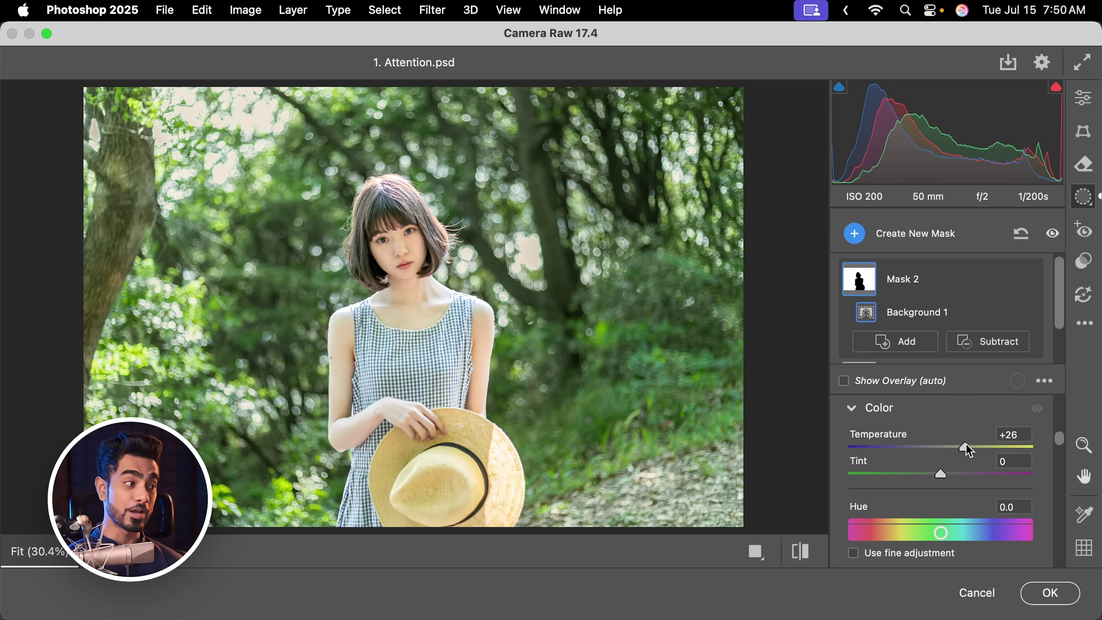
left_click_drag(941, 474, 955, 475)
left_click_drag(1060, 440, 1025, 513)
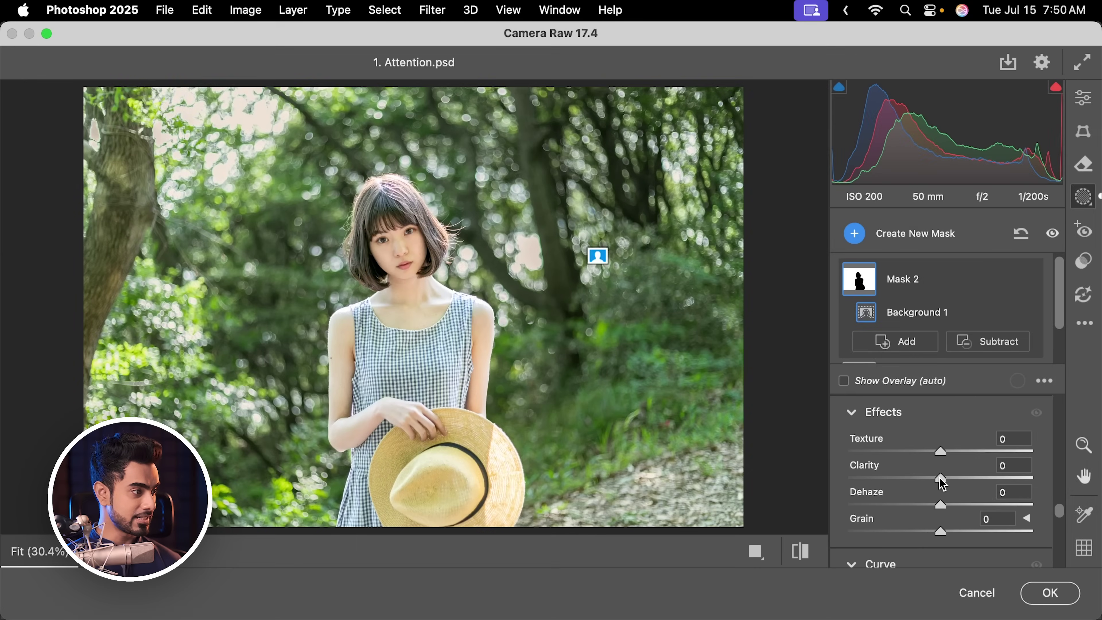
mouse_move(939, 478)
left_mouse_down()
mouse_move(900, 480)
mouse_move(920, 484)
left_mouse_up()
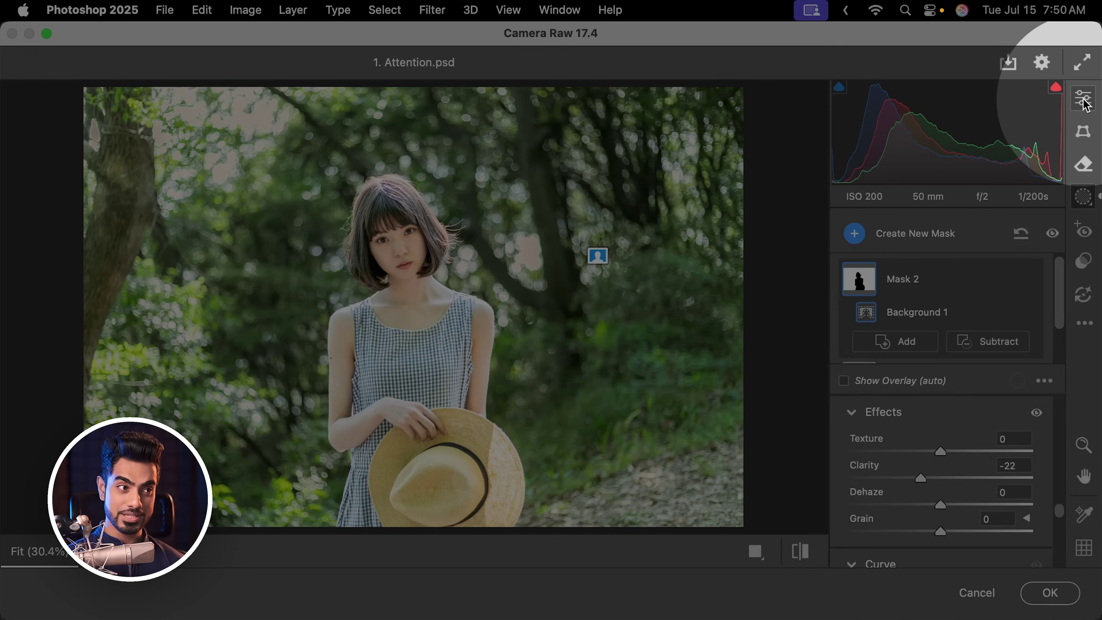
Step: Return to the global edits and set the Vignette effect to -100 with its detailed options expanded
left_click(1085, 102)
scroll(1057, 360, "down", 2)
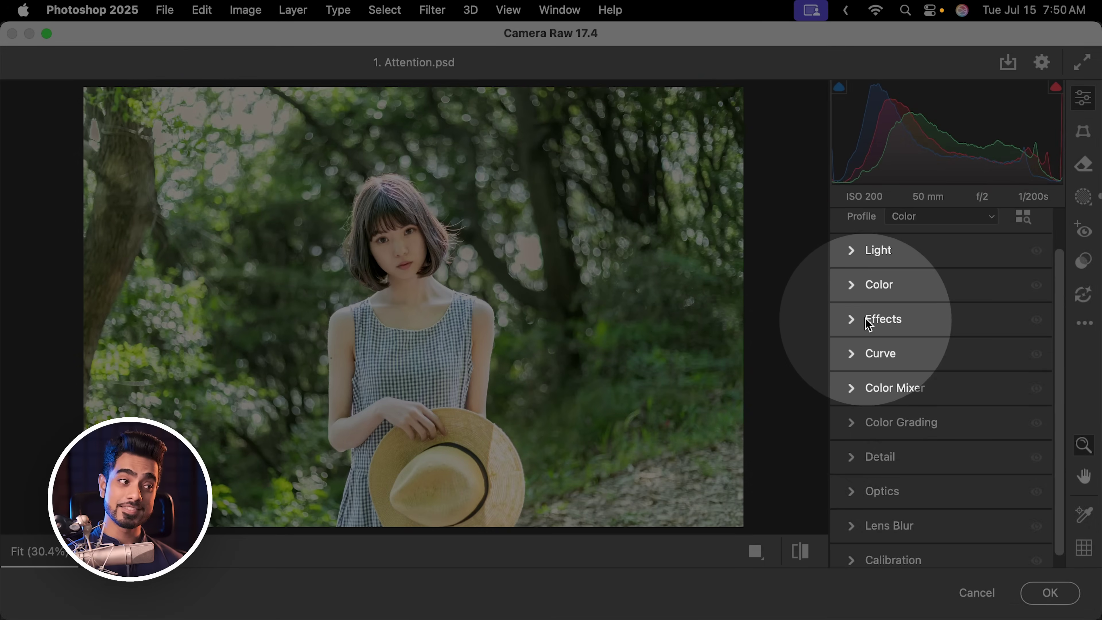
left_click(878, 319)
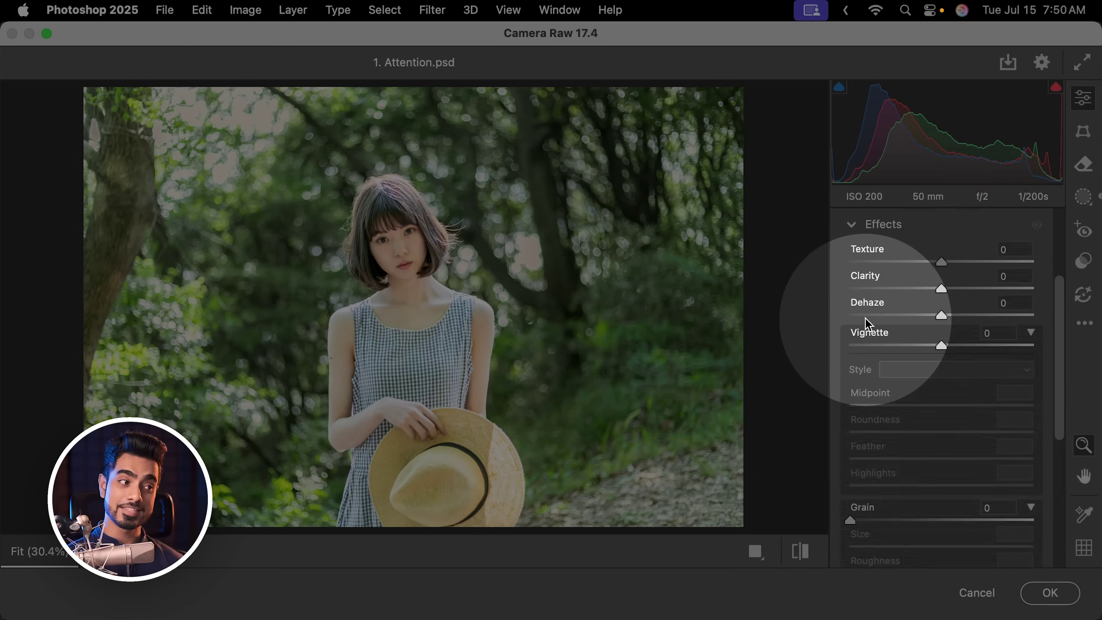
left_click(1032, 333)
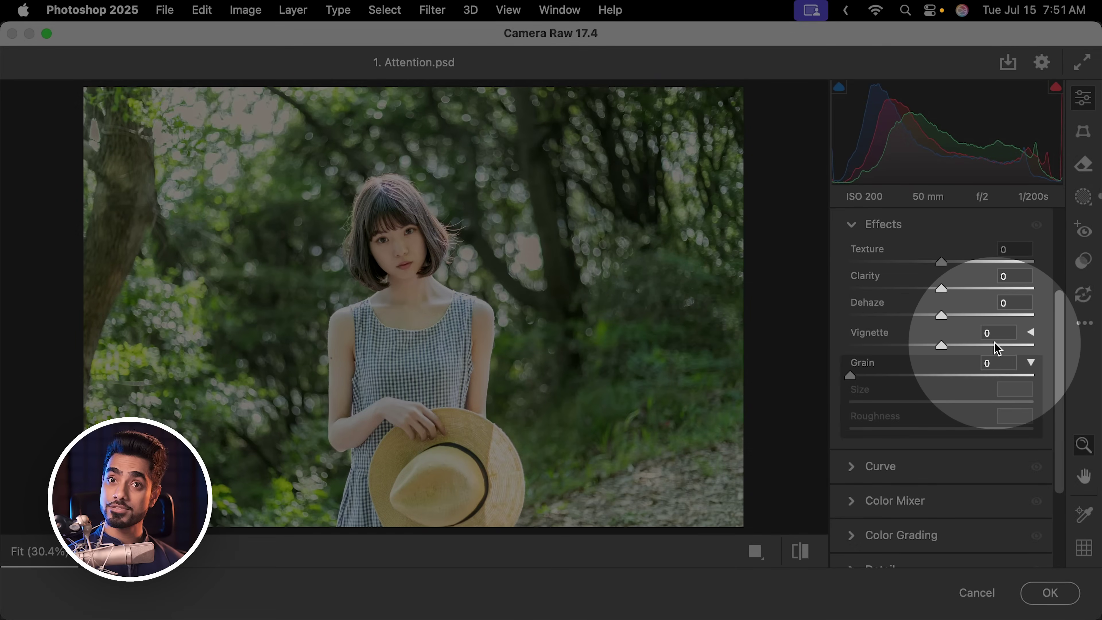
left_click(1032, 334)
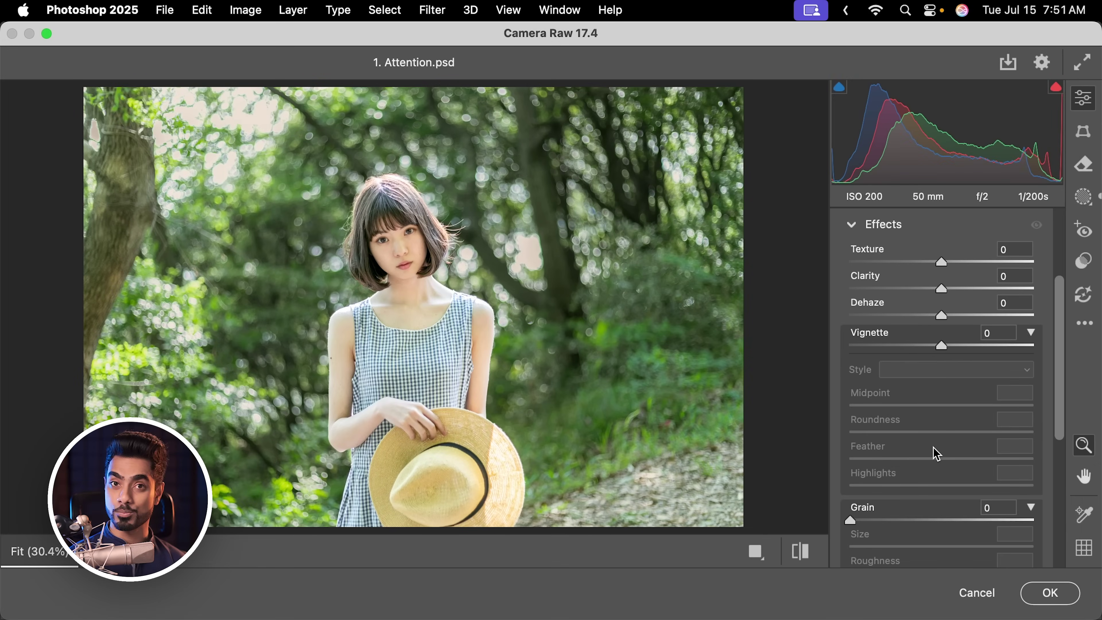
left_click_drag(941, 345, 834, 349)
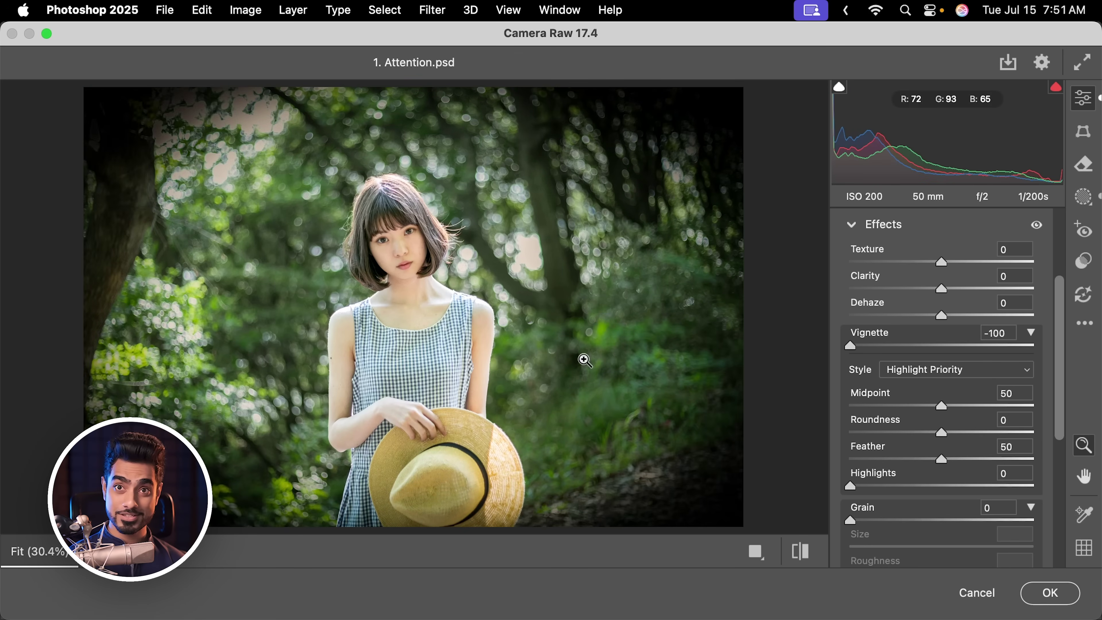
Step: Shape the vignette into a hard-edged circle around the woman with Feather 0, Roundness +100 and Midpoint 15
left_click_drag(939, 460, 846, 463)
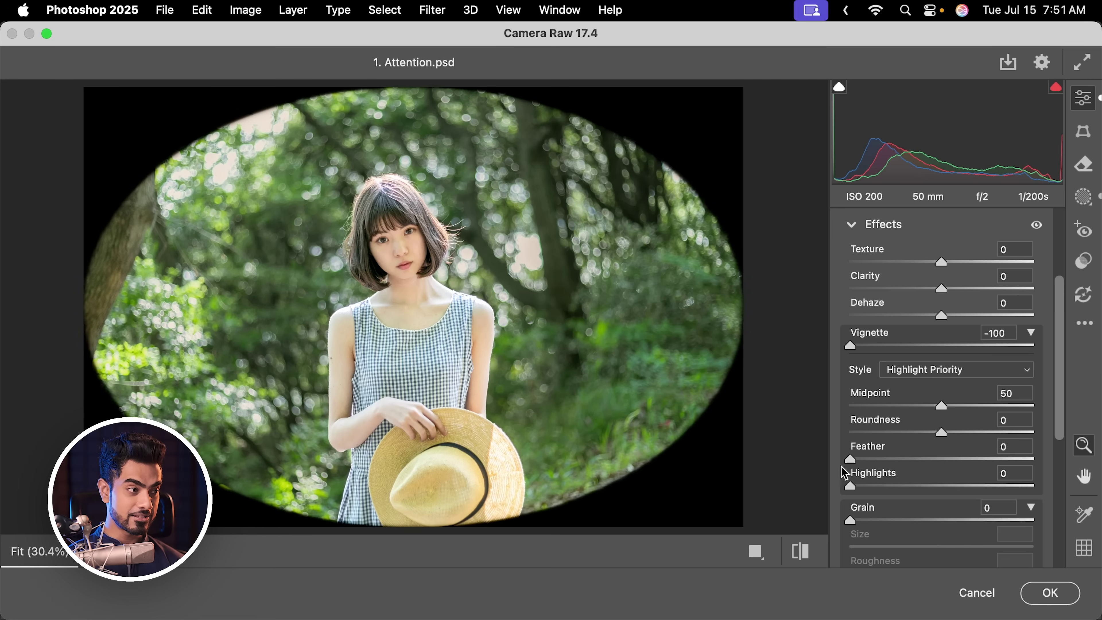
left_click_drag(942, 433, 1036, 425)
left_click_drag(942, 411, 881, 425)
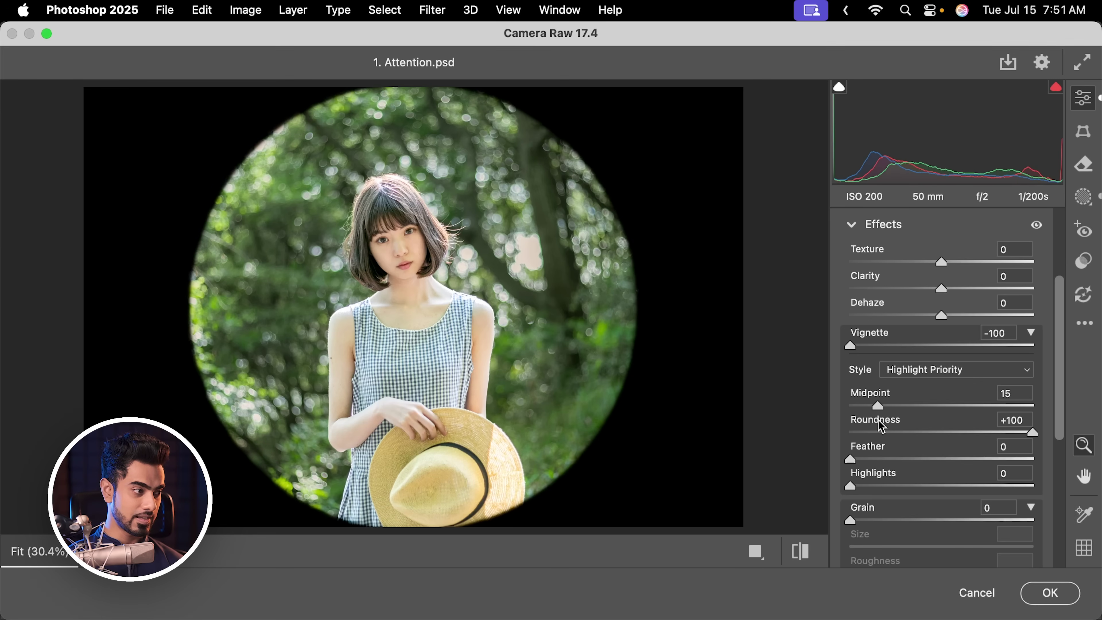
mouse_move(1033, 432)
left_mouse_down()
mouse_move(1003, 434)
mouse_move(1032, 431)
left_mouse_up()
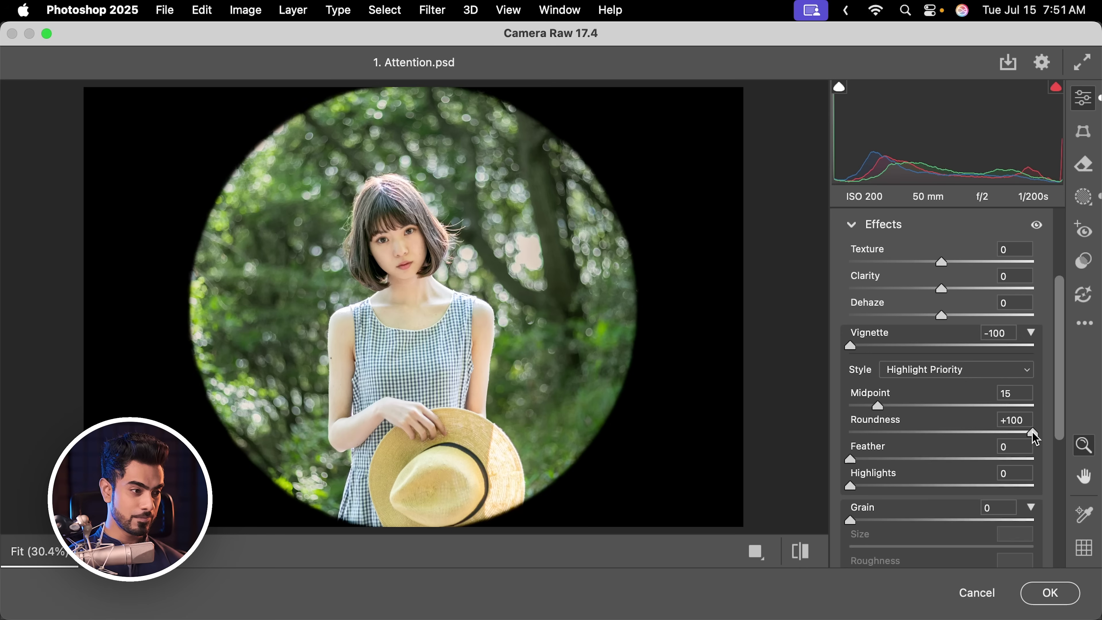
Step: Set the vignette's Feather to 72 and Highlights to 100
left_click_drag(851, 459, 983, 459)
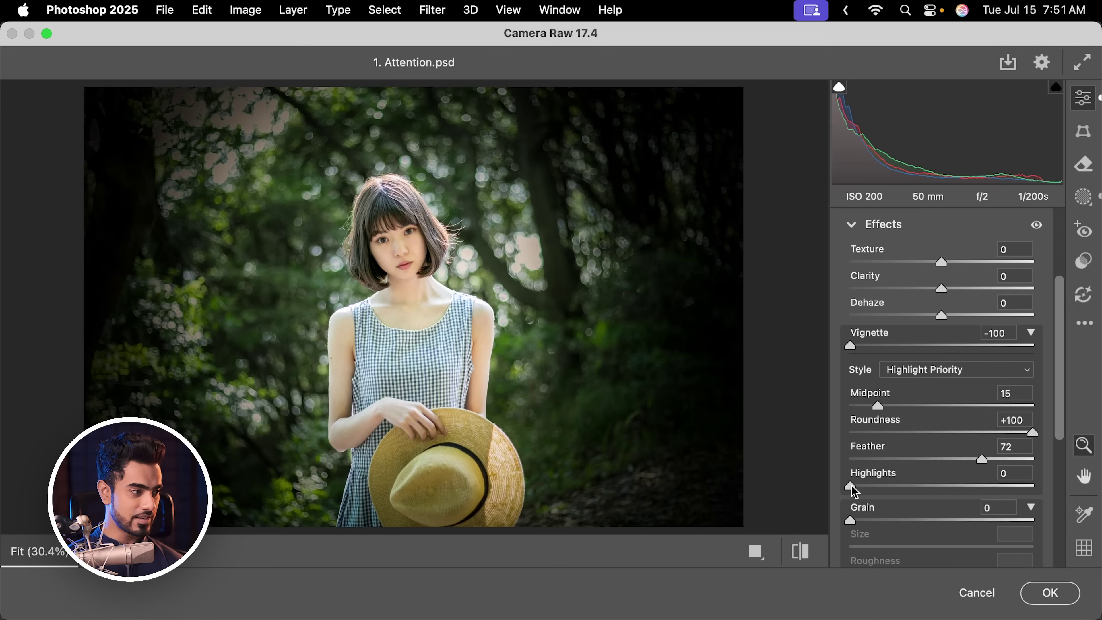
left_click_drag(852, 487, 1036, 471)
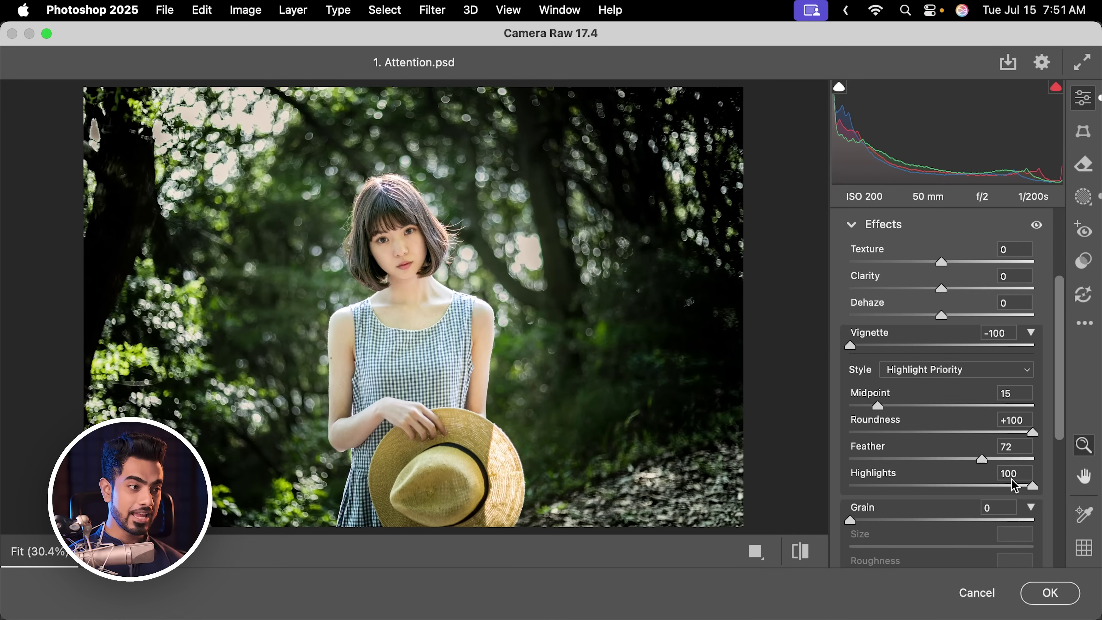
Step: Set the Vignette amount to -26, apply the Camera Raw filter, and compare Layer 1 with the original photo
left_click_drag(851, 346, 946, 347)
left_click_drag(925, 347, 920, 347)
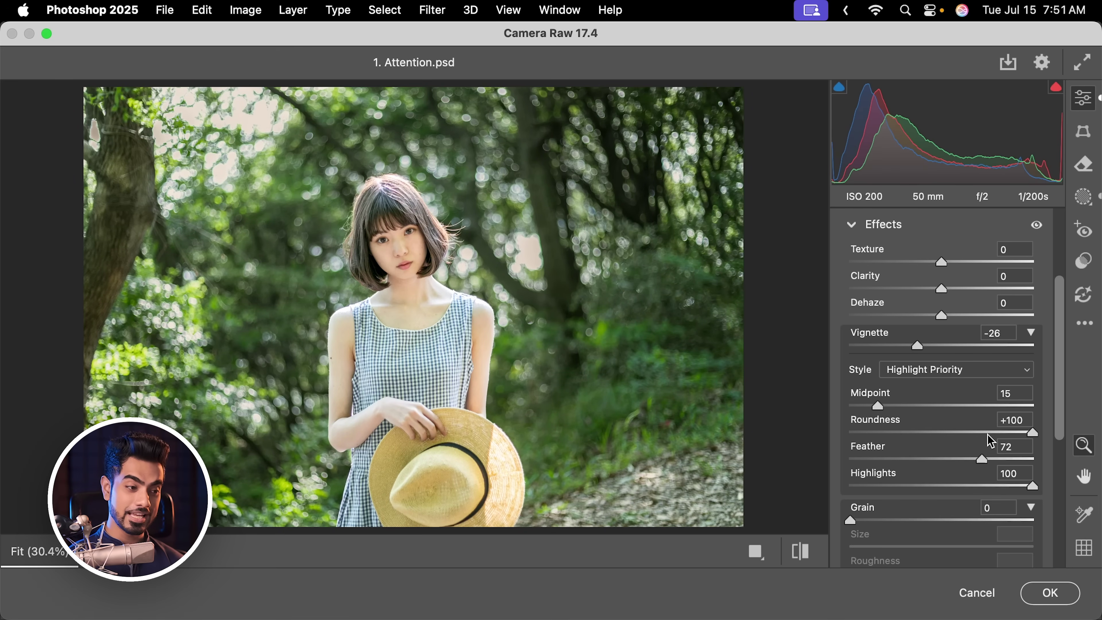
left_click(1049, 592)
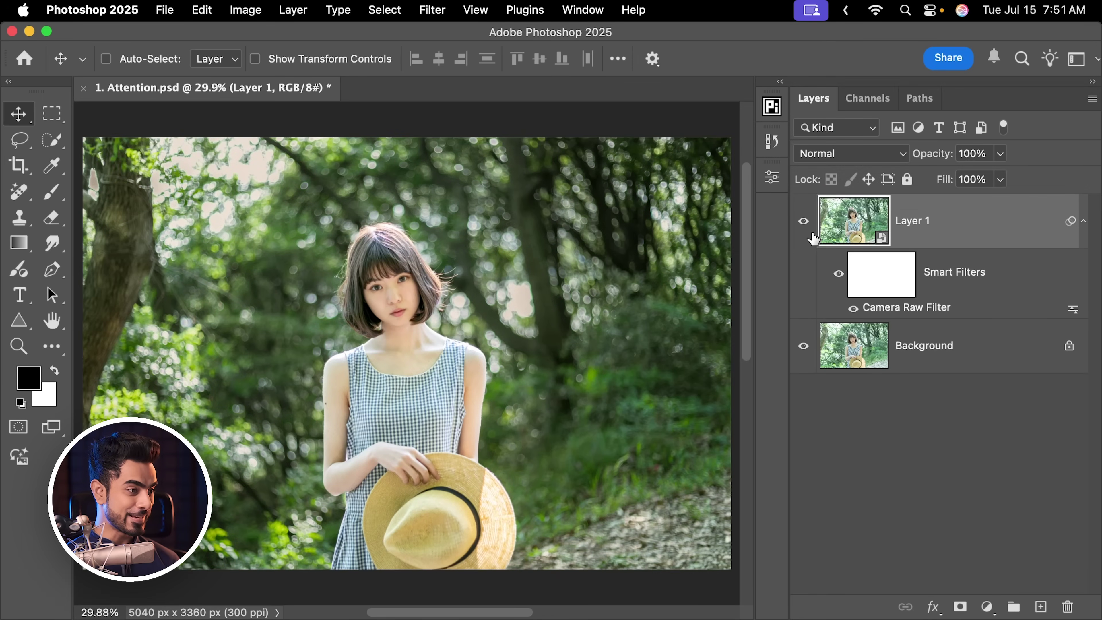
left_click(803, 223)
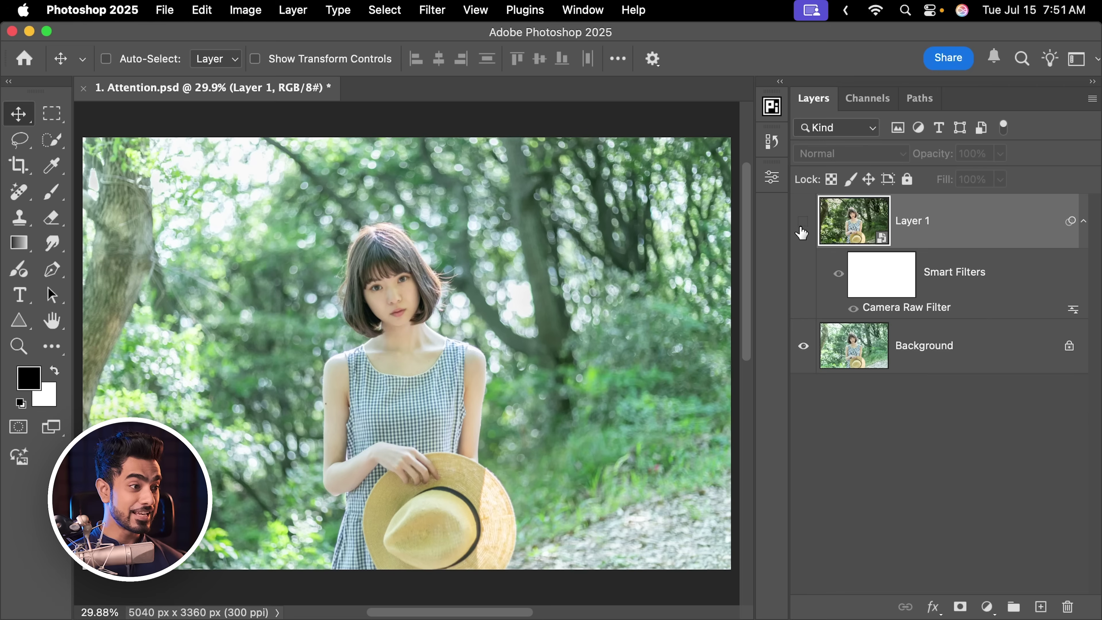
left_click(803, 222)
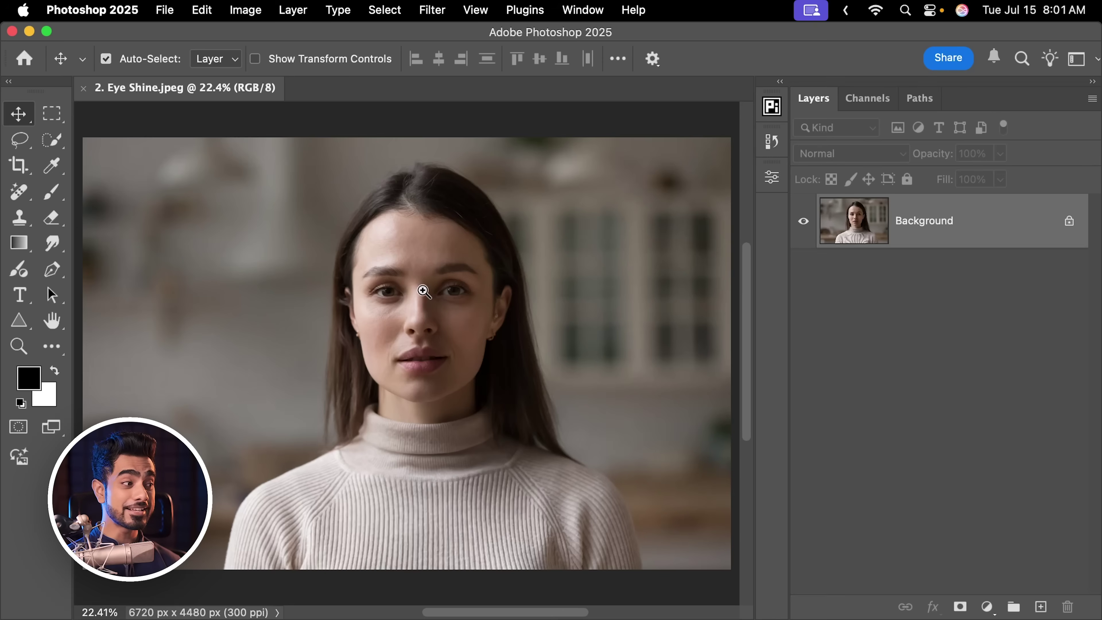
Step: Add a Curves adjustment layer above the portrait and brighten it with a curve point at Input 98, Output 194
scroll(446, 286, "up", 2)
scroll(446, 286, "up", 1)
left_click_drag(446, 286, 431, 295)
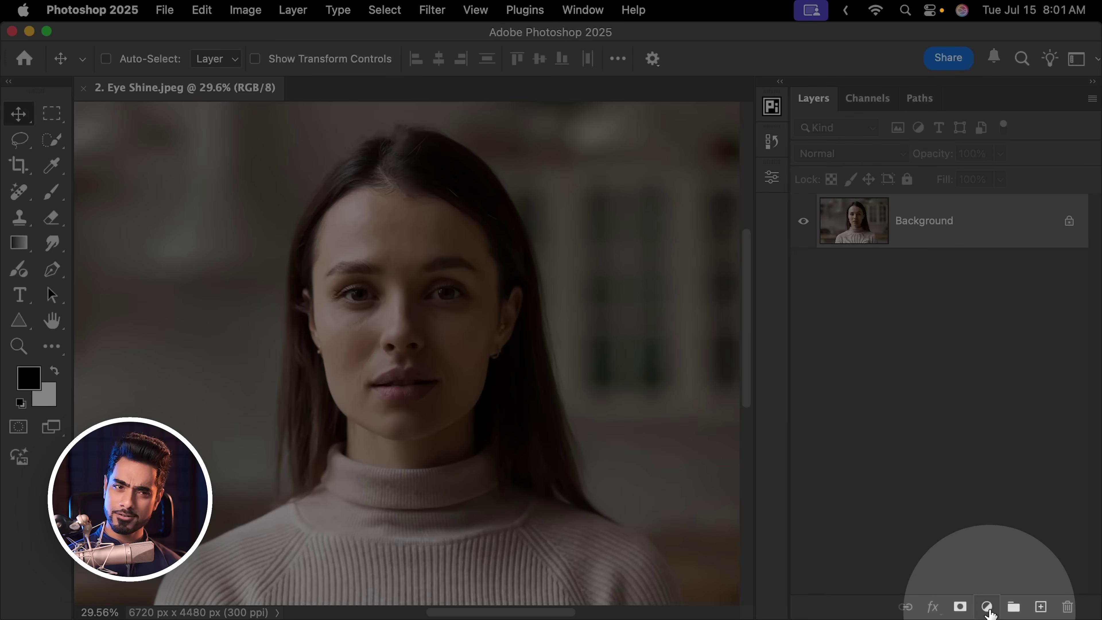
left_click(987, 608)
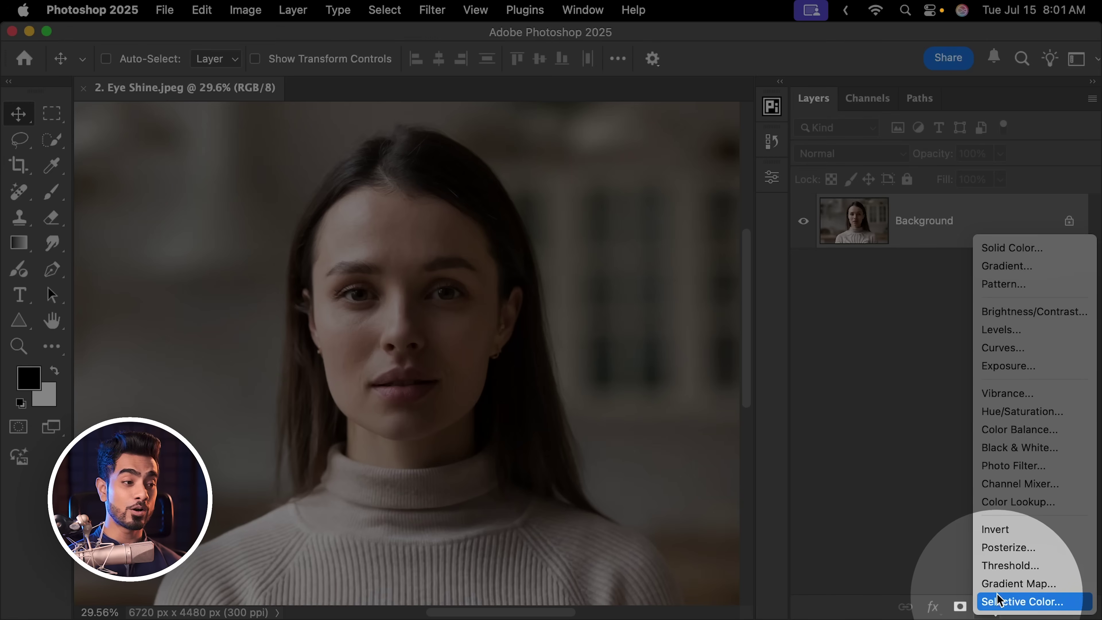
left_click(1016, 348)
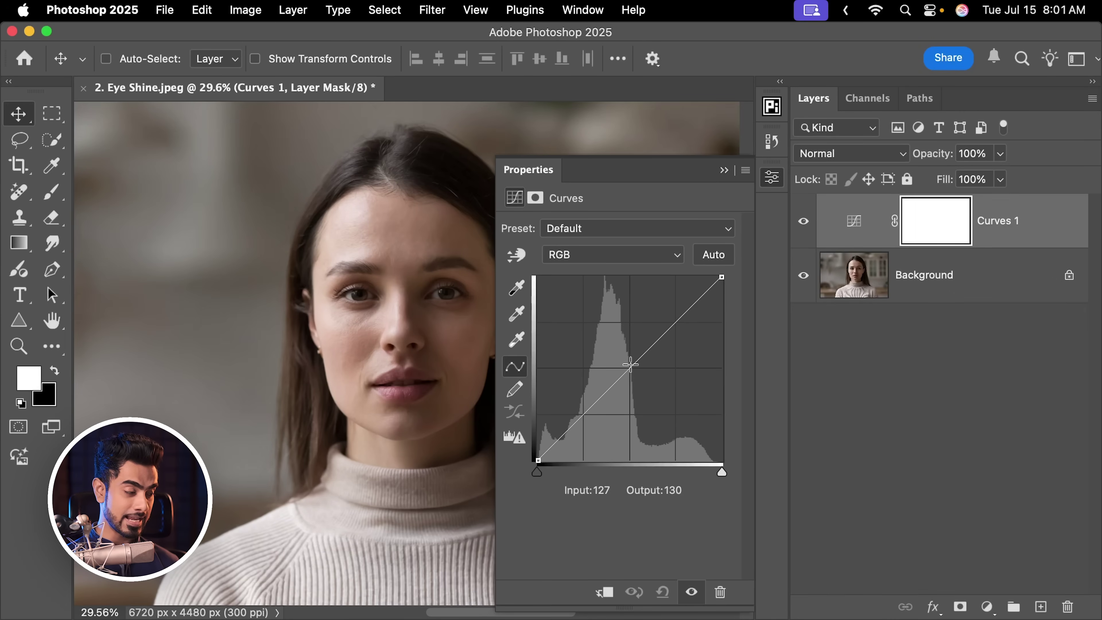
left_click_drag(630, 364, 609, 320)
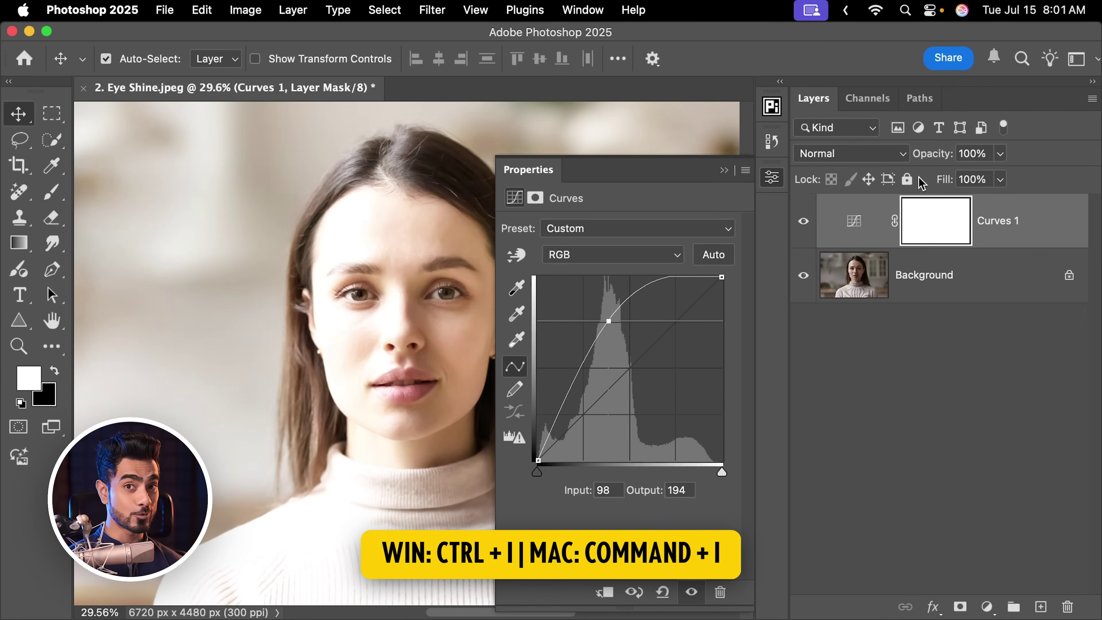
Step: Invert the Curves layer mask to black and activate the Brush tool with the Soft Round preset at 0% hardness
key("super+i")
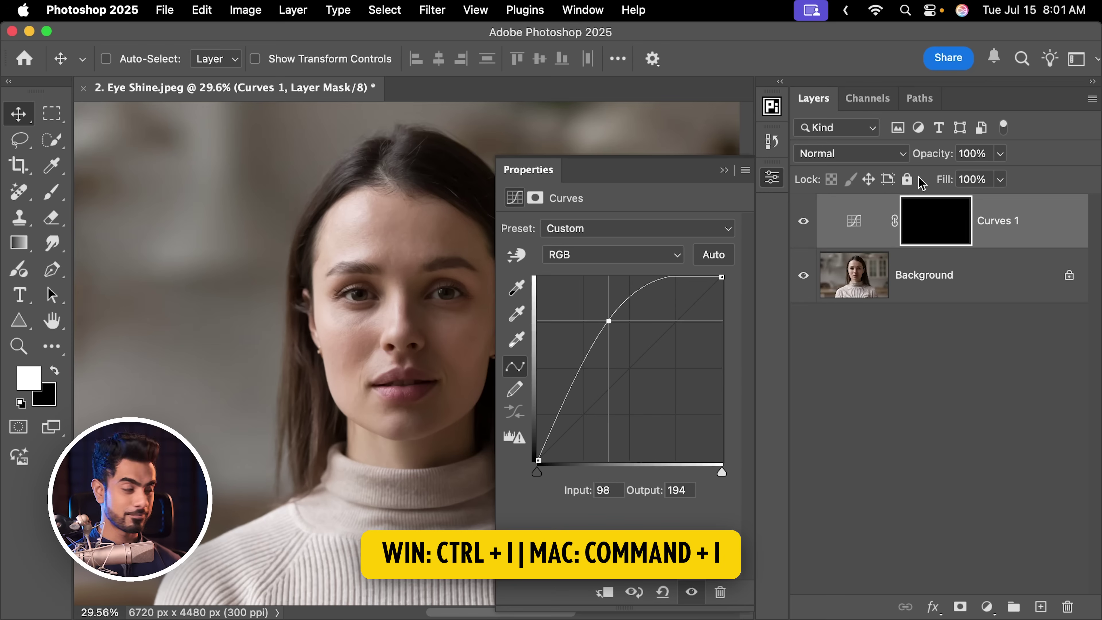
key("b")
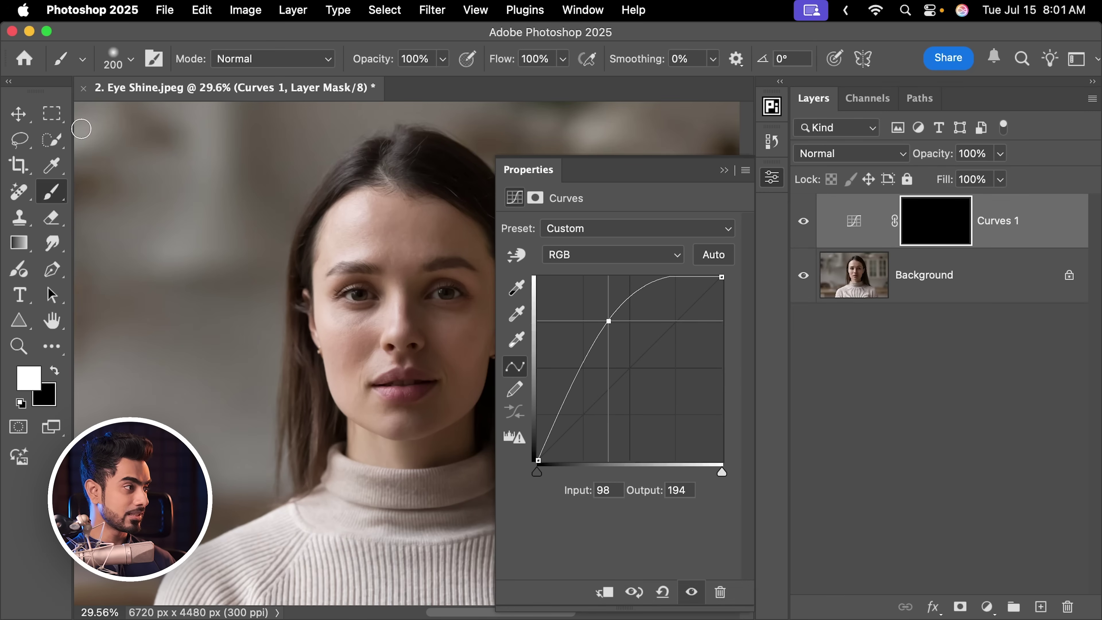
left_click(123, 66)
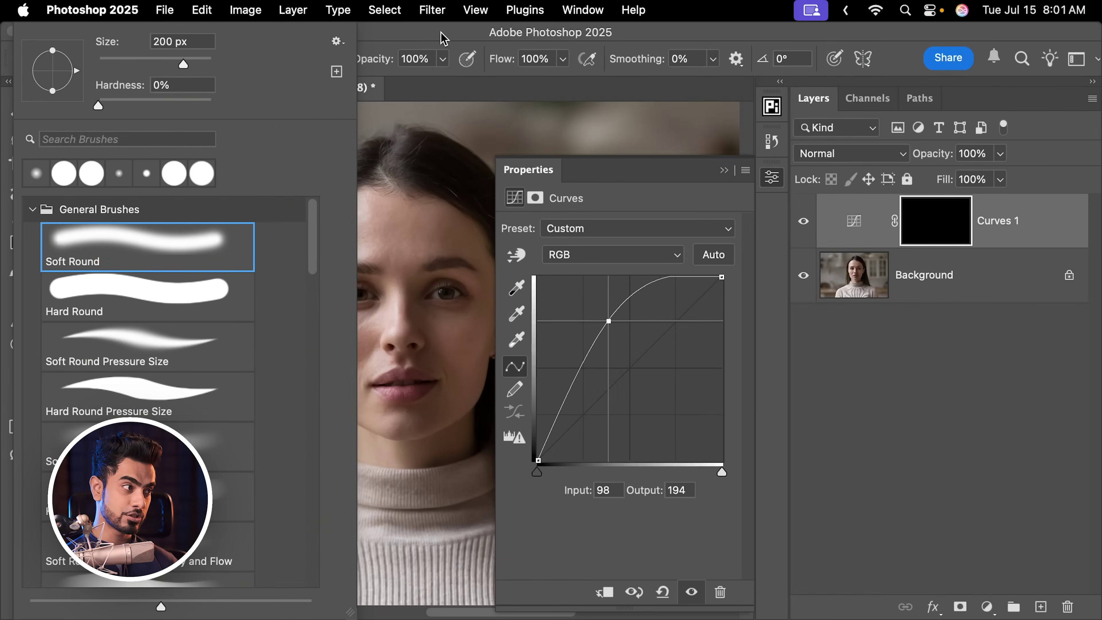
left_click(442, 38)
Step: Reduce the brush to 150 px and dab white on the lower iris of the first eye, opposite its catchlight
scroll(374, 300, "up", 10)
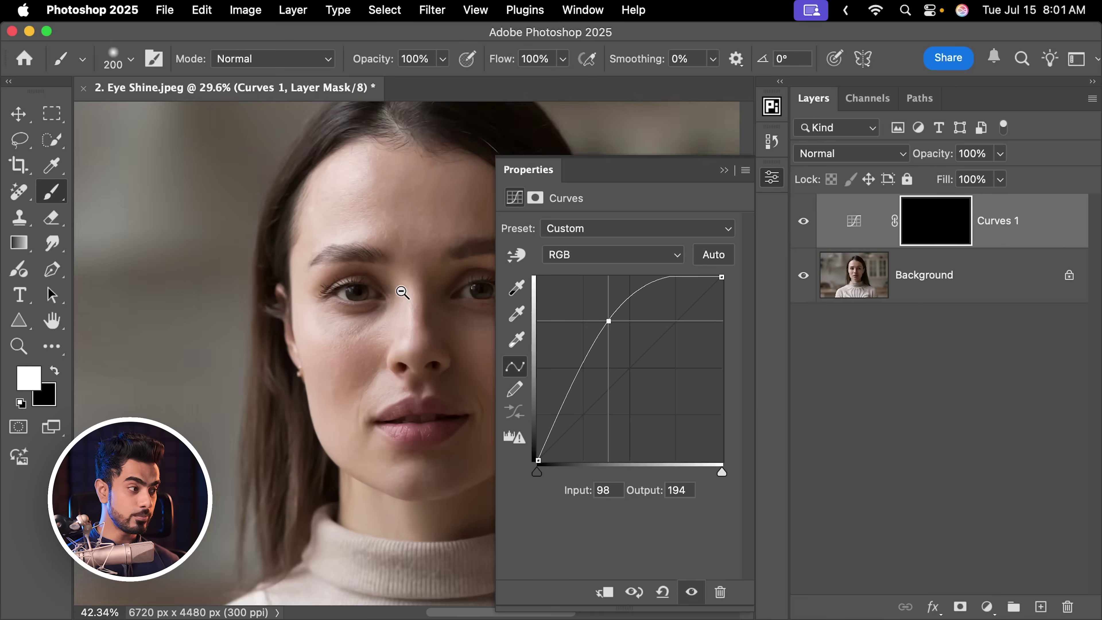
left_click_drag(342, 319, 330, 332)
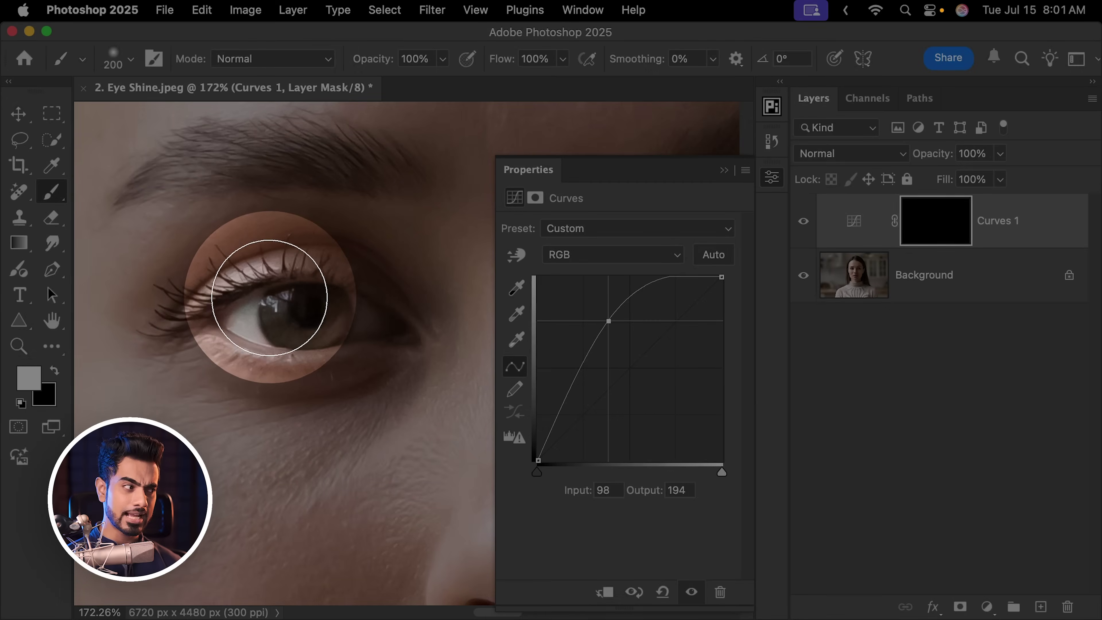
scroll(278, 308, "up", 6)
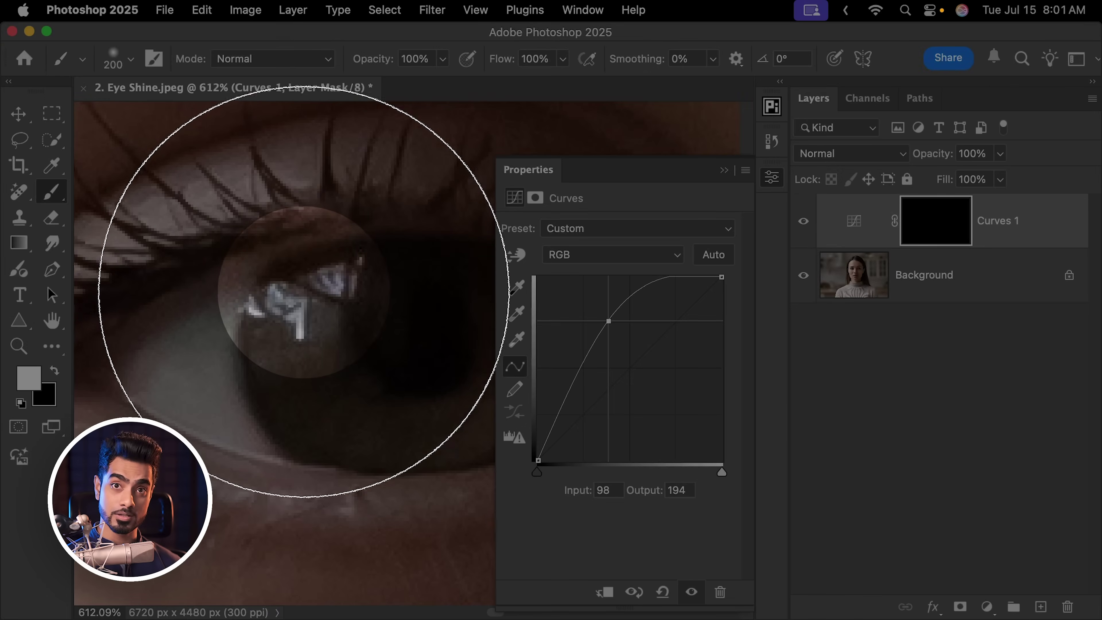
scroll(323, 311, "down", 5)
key("bracketleft")
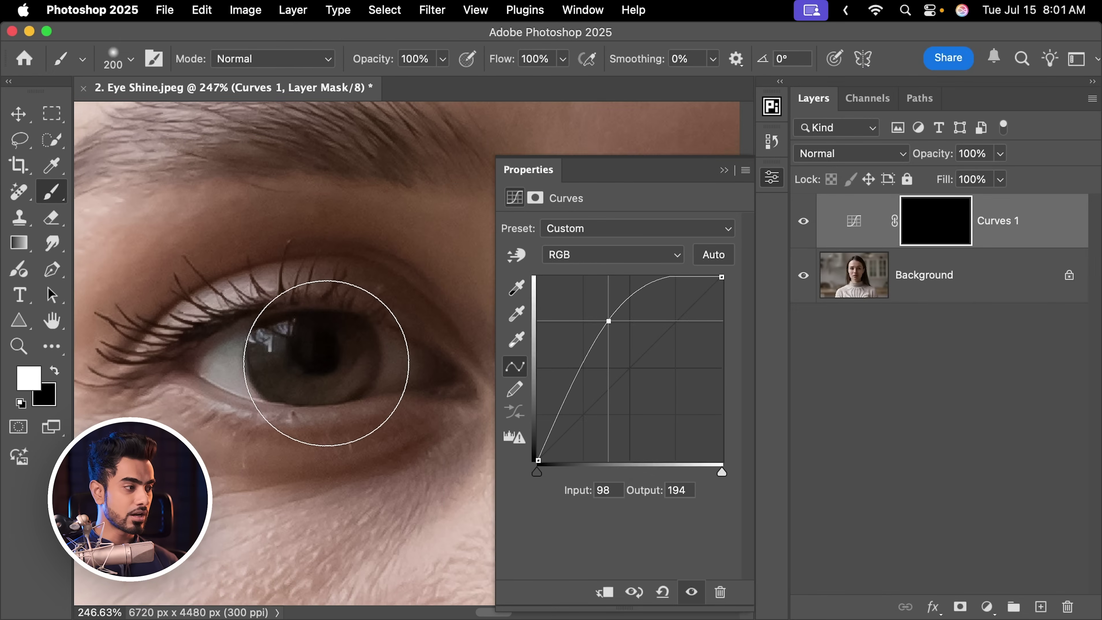
key("bracketleft")
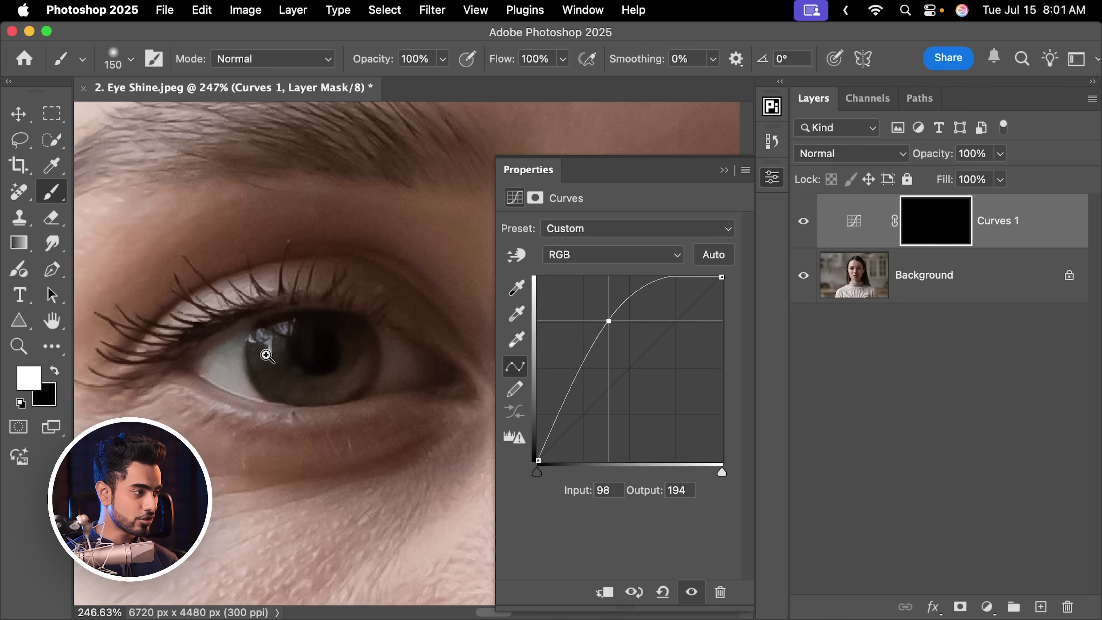
scroll(269, 364, "up", 5)
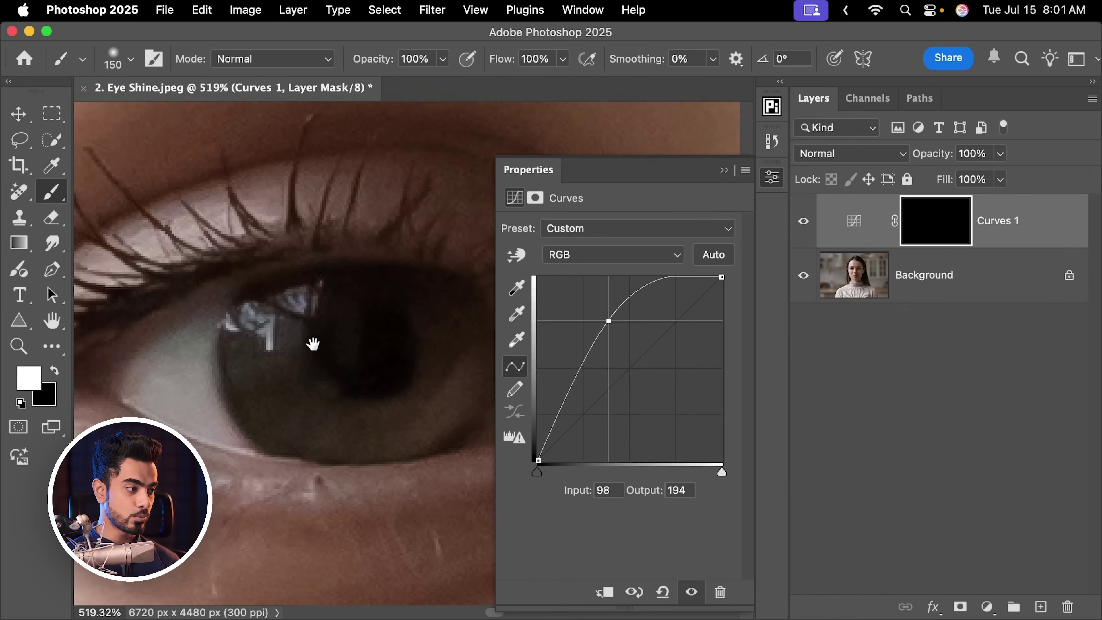
scroll(277, 329, "down", 4)
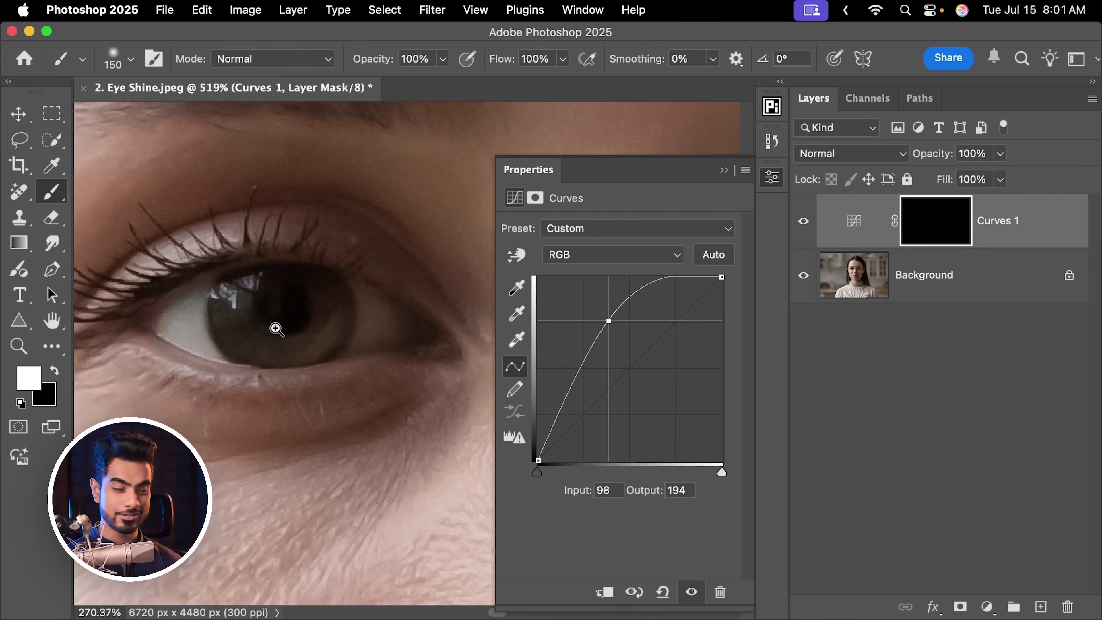
scroll(277, 328, "down", 1)
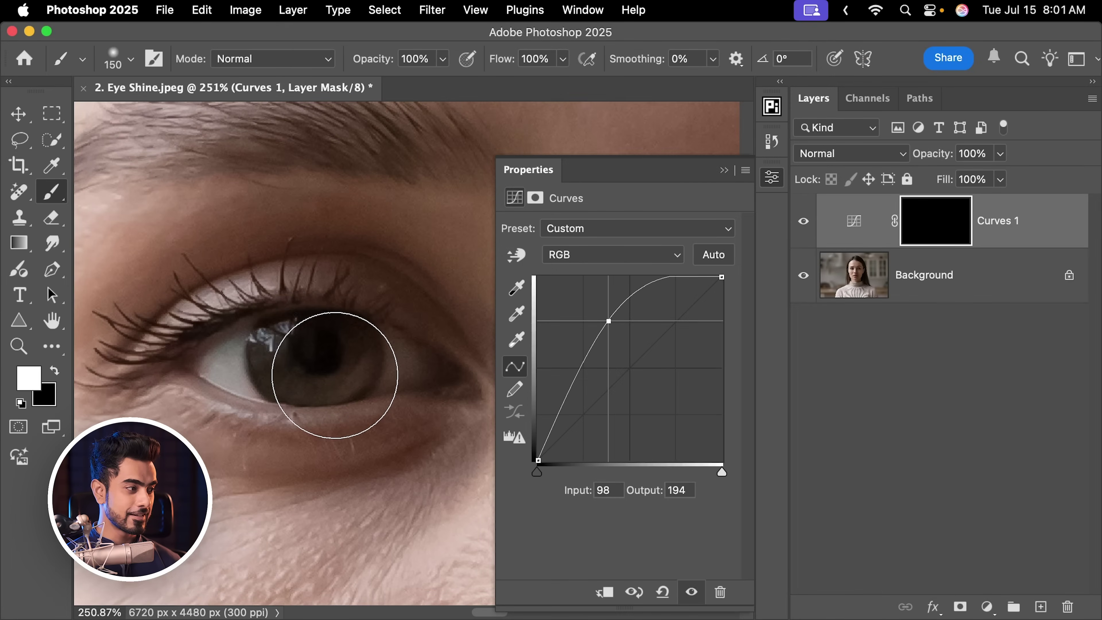
left_click(334, 375)
scroll(357, 406, "down", 5)
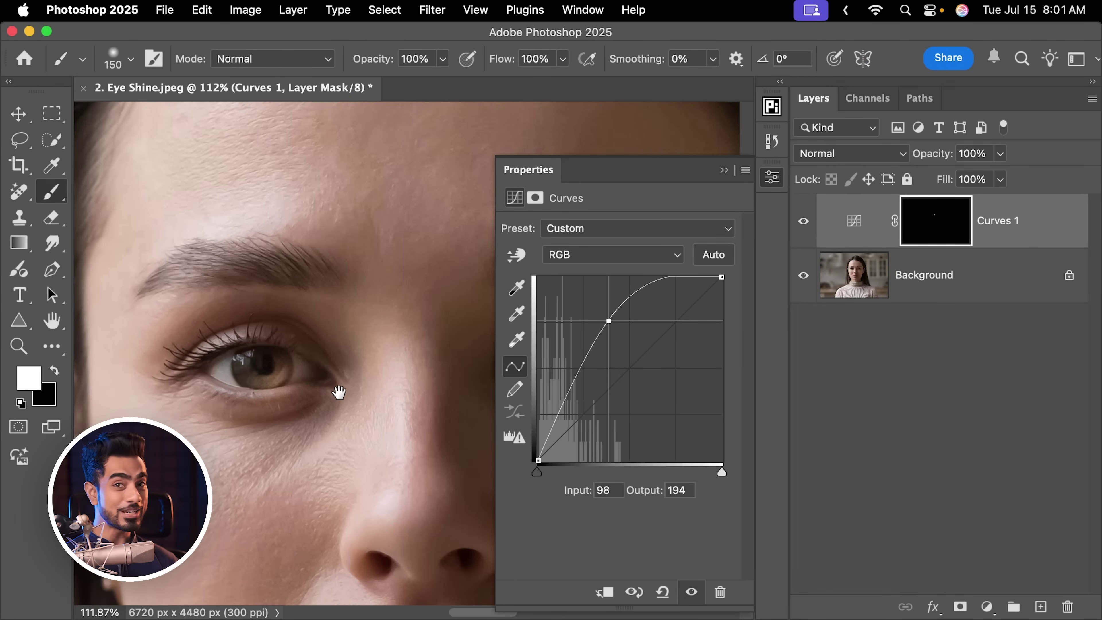
Step: Dab white with the same brush on the lower iris of the other eye, opposite its catchlight
scroll(361, 342, "up", 5)
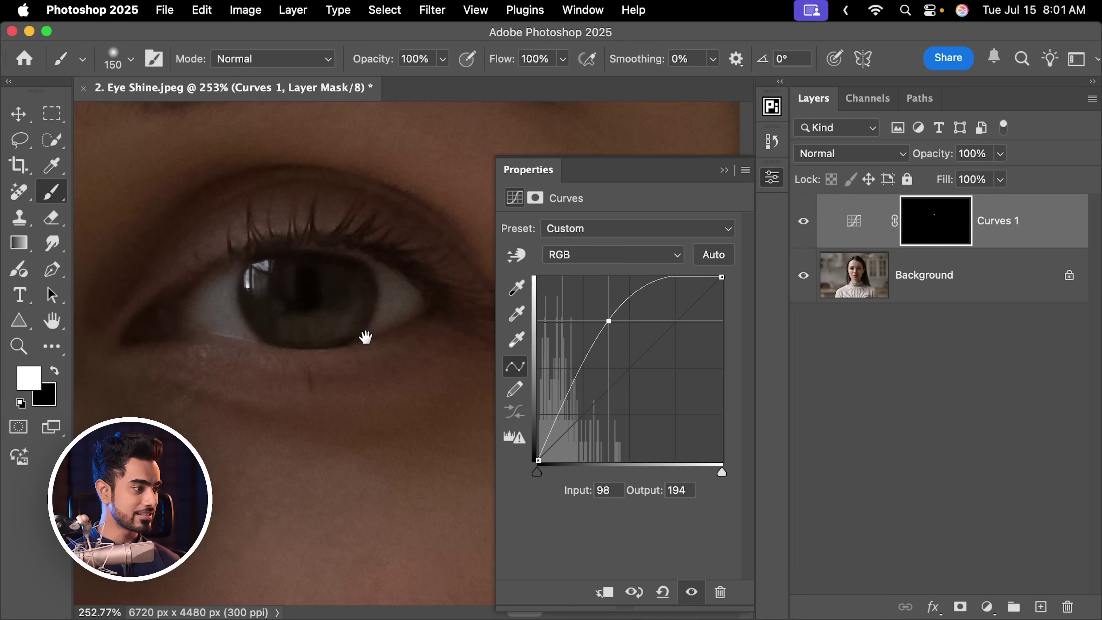
left_click(327, 345)
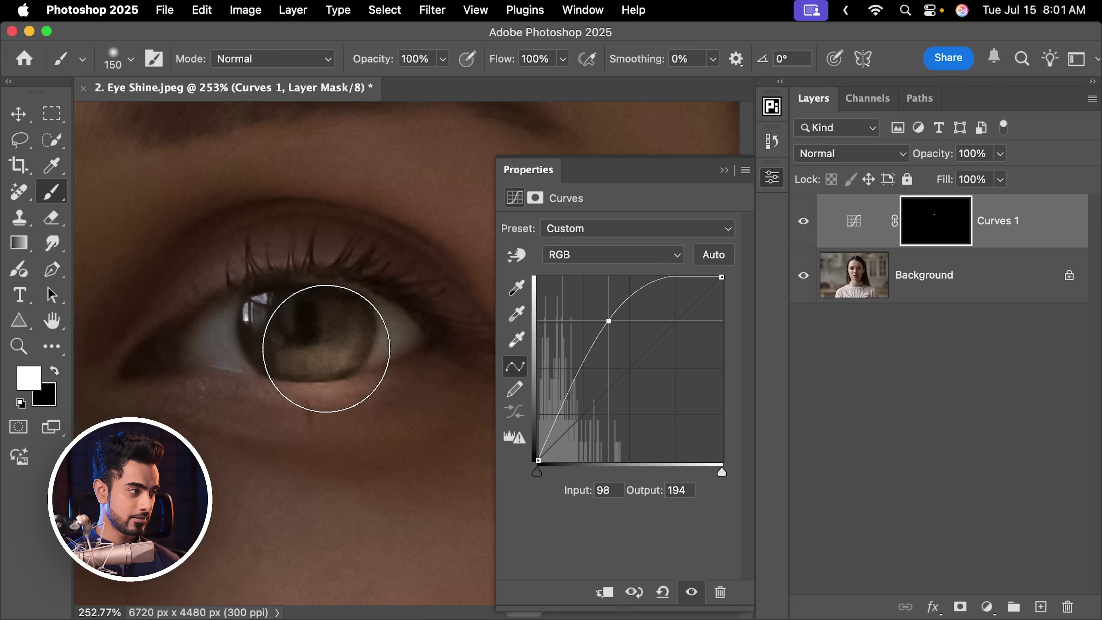
scroll(315, 406, "down", 4)
scroll(197, 320, "right", 4)
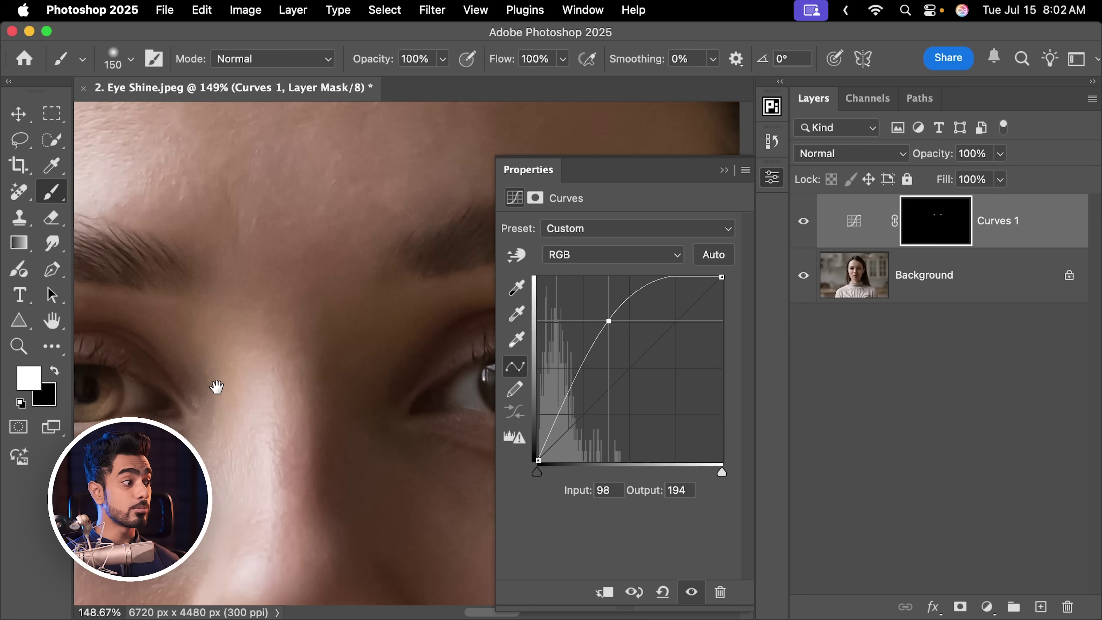
Step: Shrink the brush to 40 px and paint black on the mask to remove brightening spilled beyond the first eye's iris
scroll(262, 416, "left", 4)
scroll(263, 415, "up", 3)
key("bracketleft")
key("bracketleft")
key("bracketleft")
key("bracketleft")
key("bracketleft")
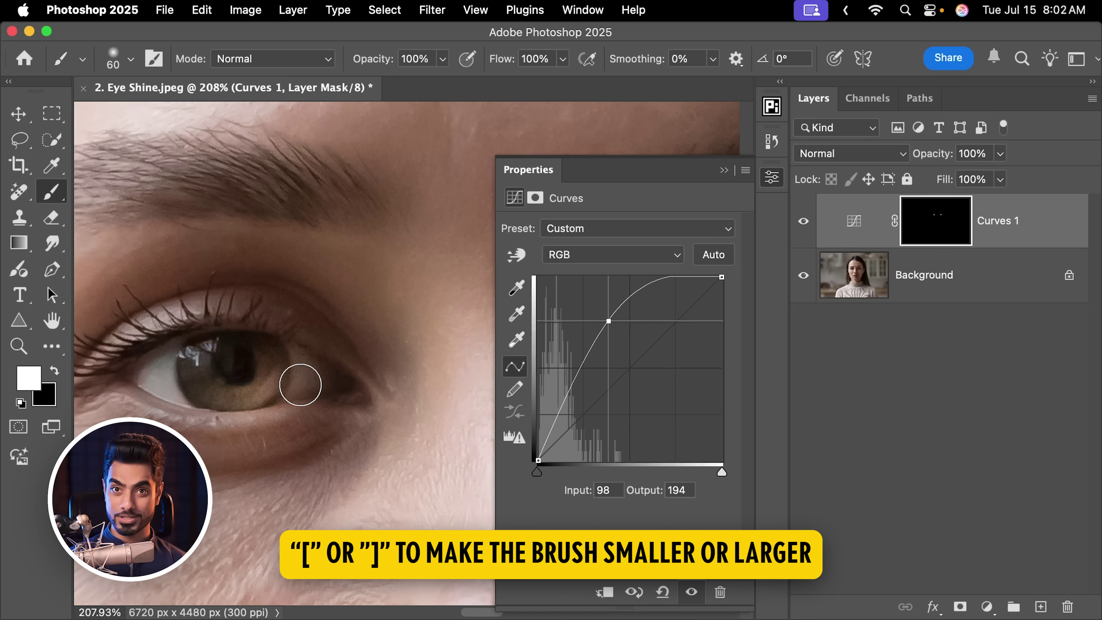
key("bracketleft")
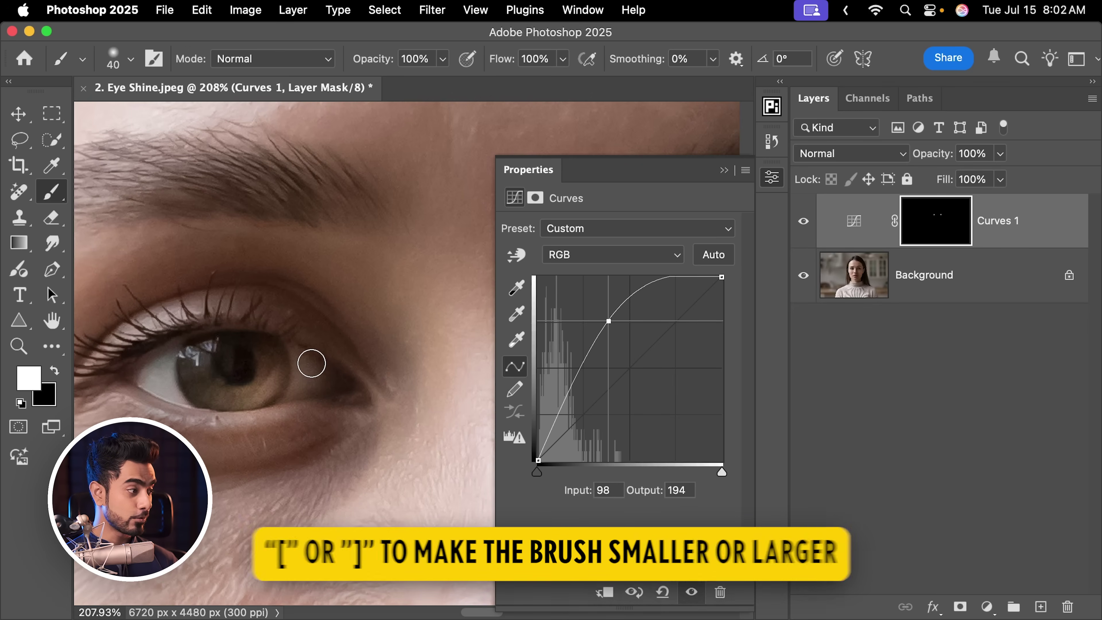
key("x")
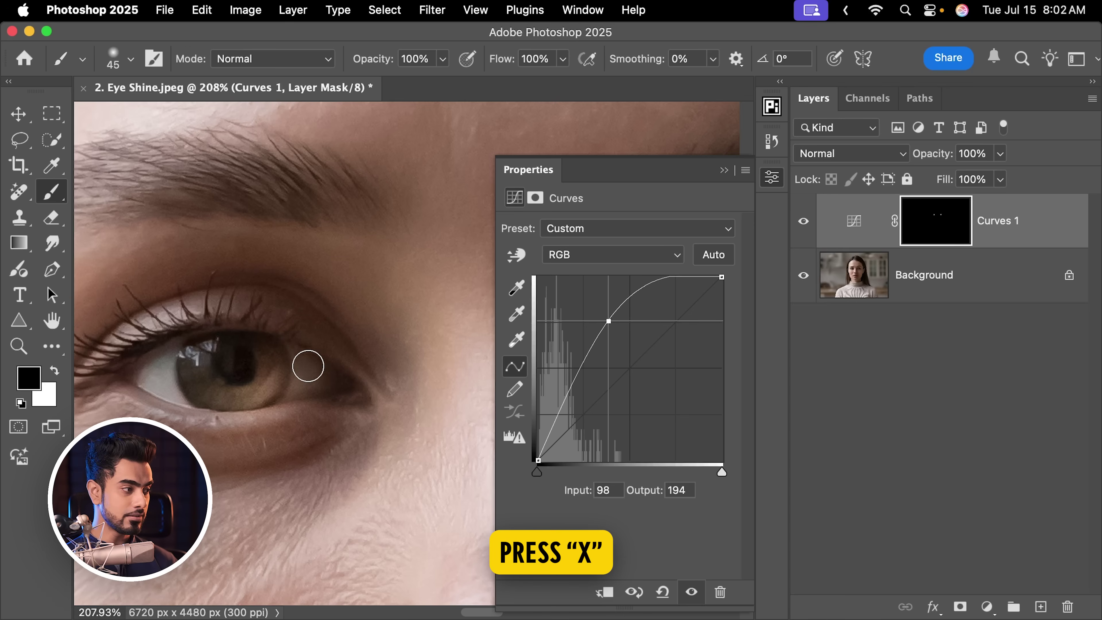
key("bracketleft")
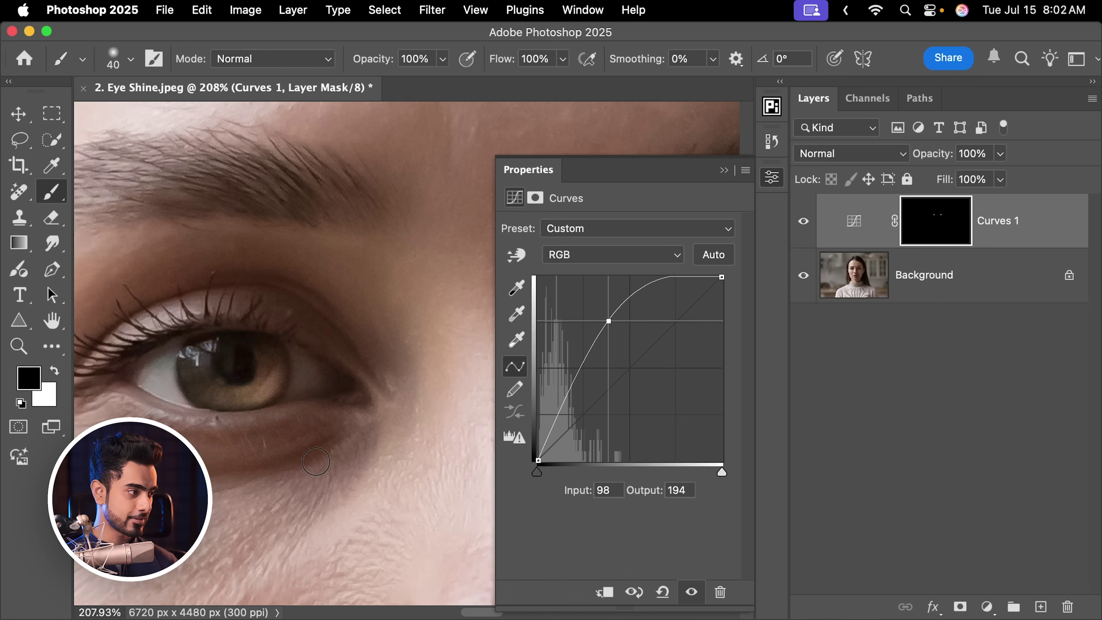
Step: View the Curves mask on its own to check for white spill around the first iris, and return to the photo
key("alt")
left_click(920, 241, "alt")
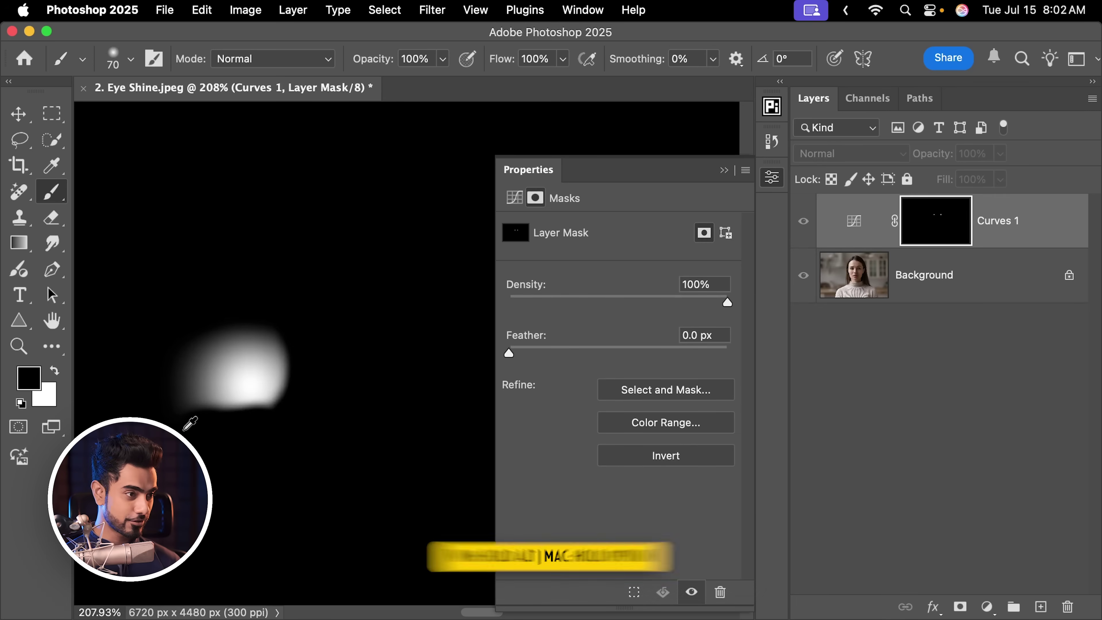
left_click(945, 243, "alt")
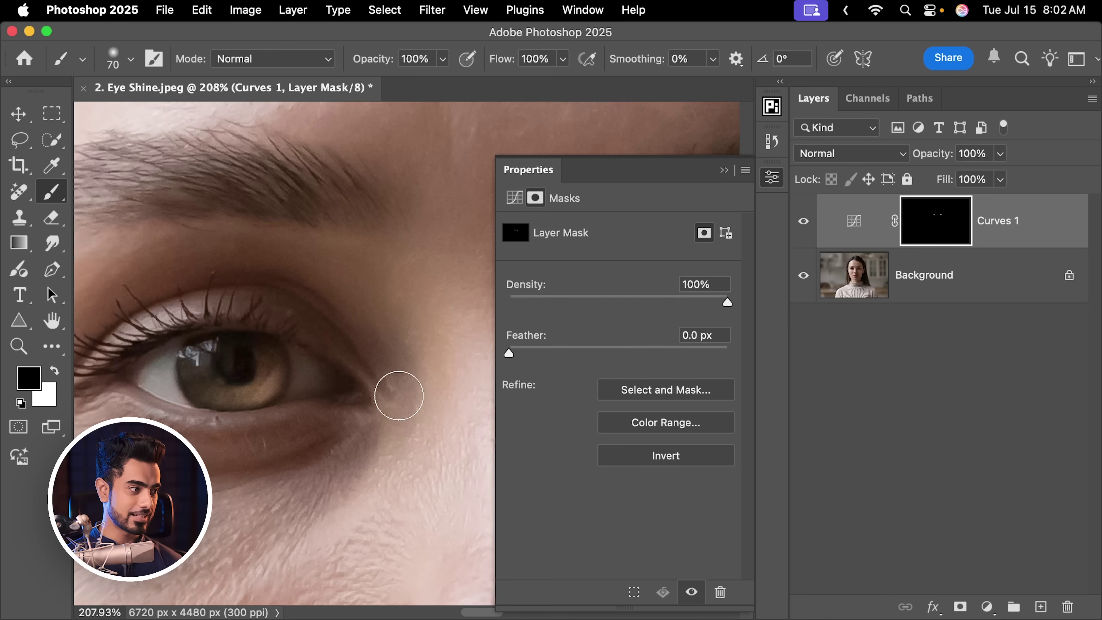
Step: Isolate the Curves mask at the second eye and paint black along the lower edge of its white area with a 60 px brush
scroll(403, 361, "right", 10)
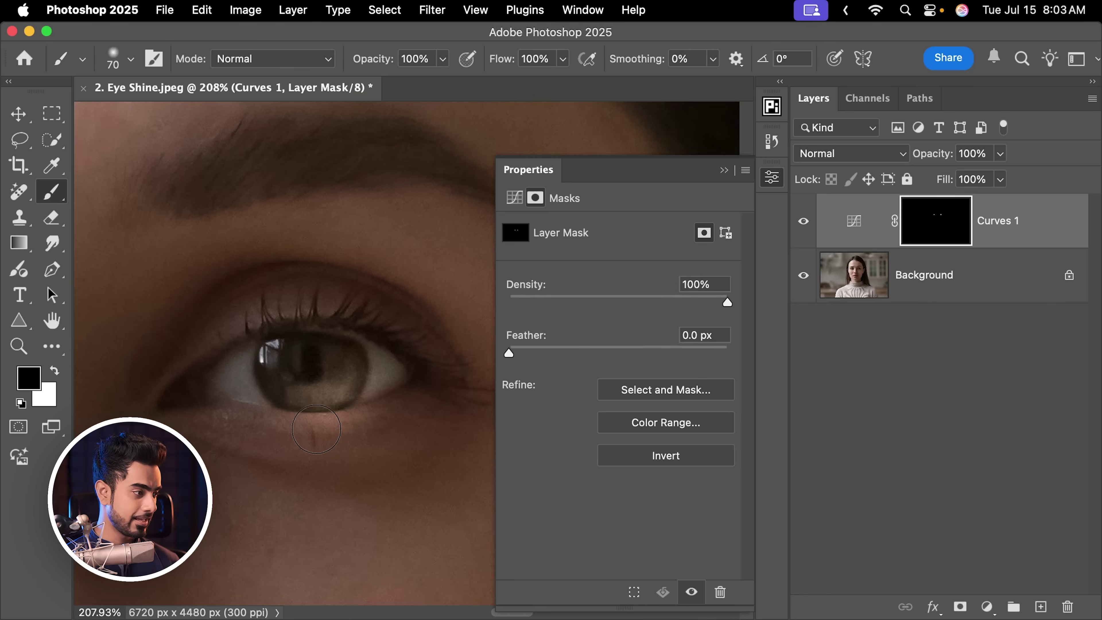
left_click(938, 230, "alt")
left_click_drag(355, 454, 264, 460)
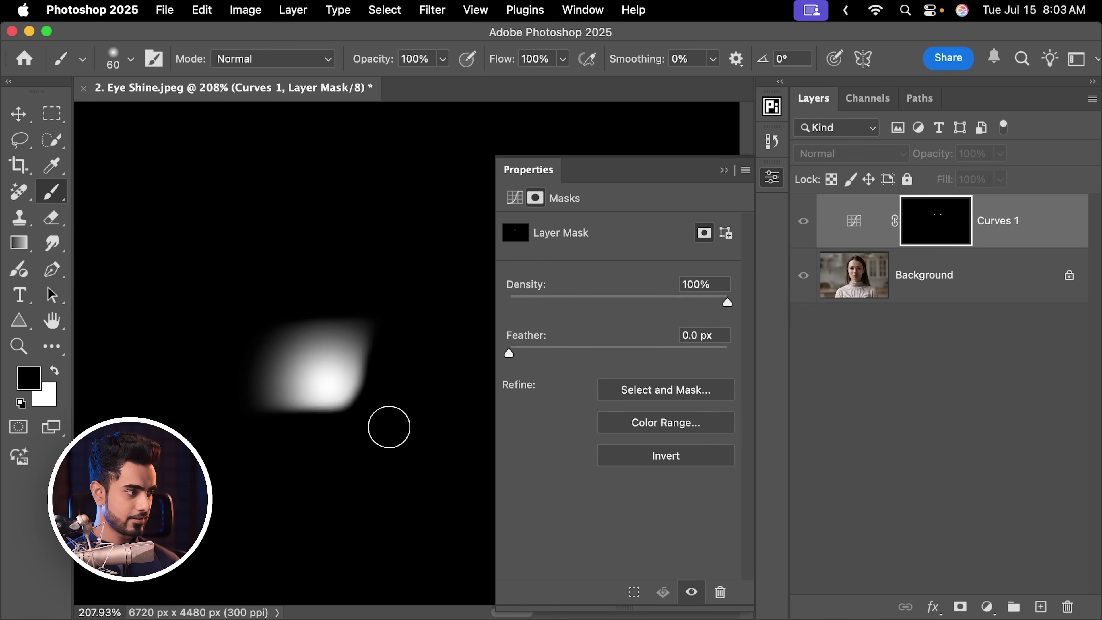
left_click(899, 242, "alt")
Step: Soften the Curves adjustment by moving its point to Input 114, Output 175, and collapse its settings
scroll(359, 316, "down", 10)
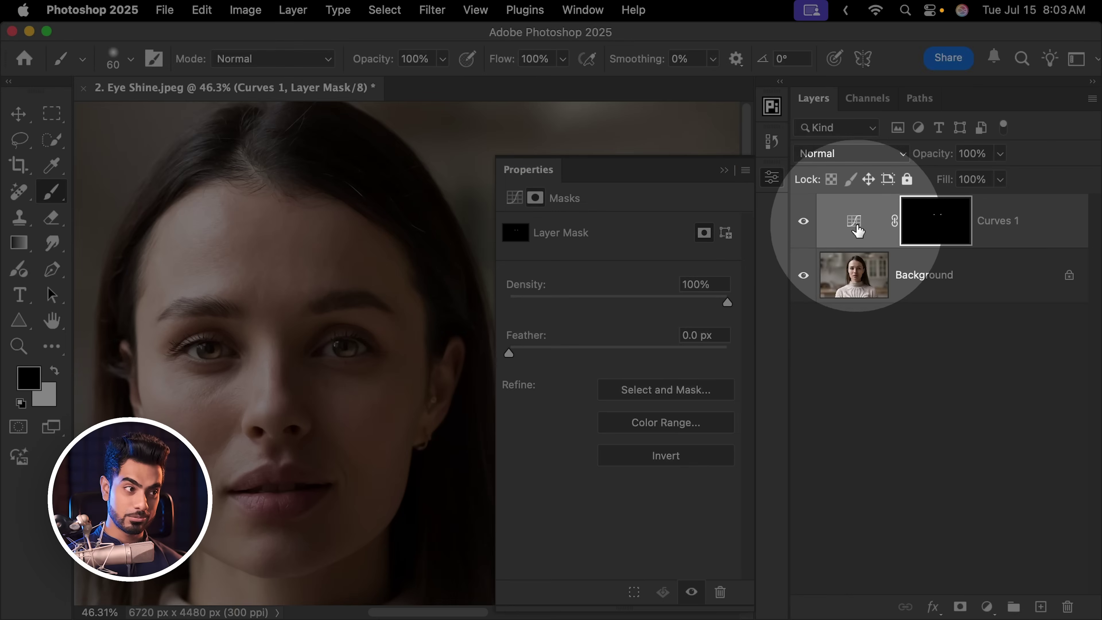
left_click(855, 223)
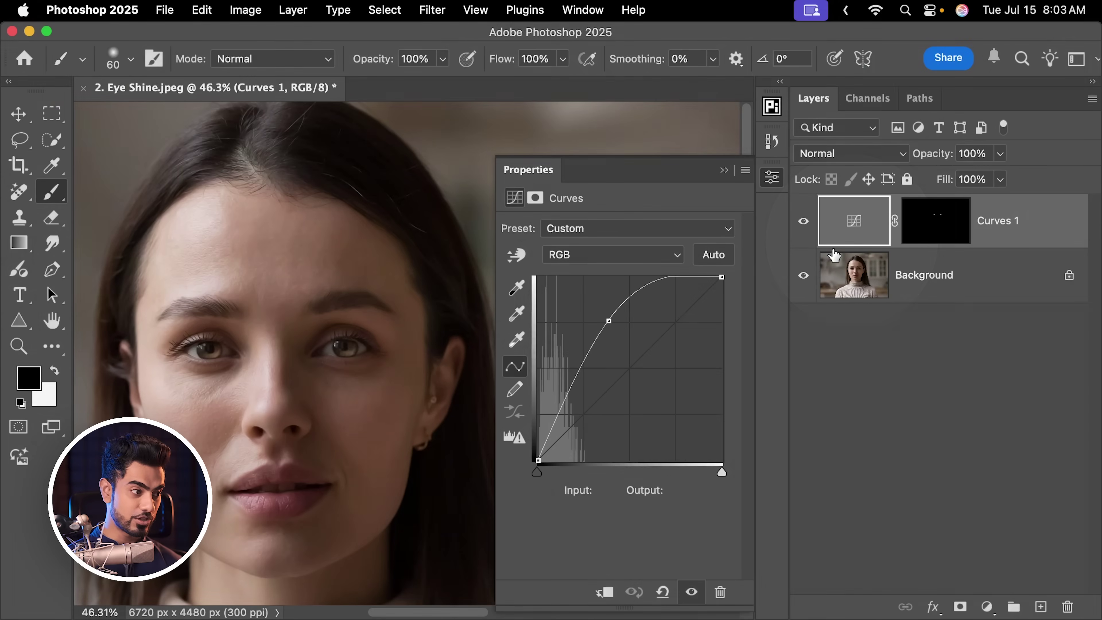
left_click_drag(609, 321, 619, 334)
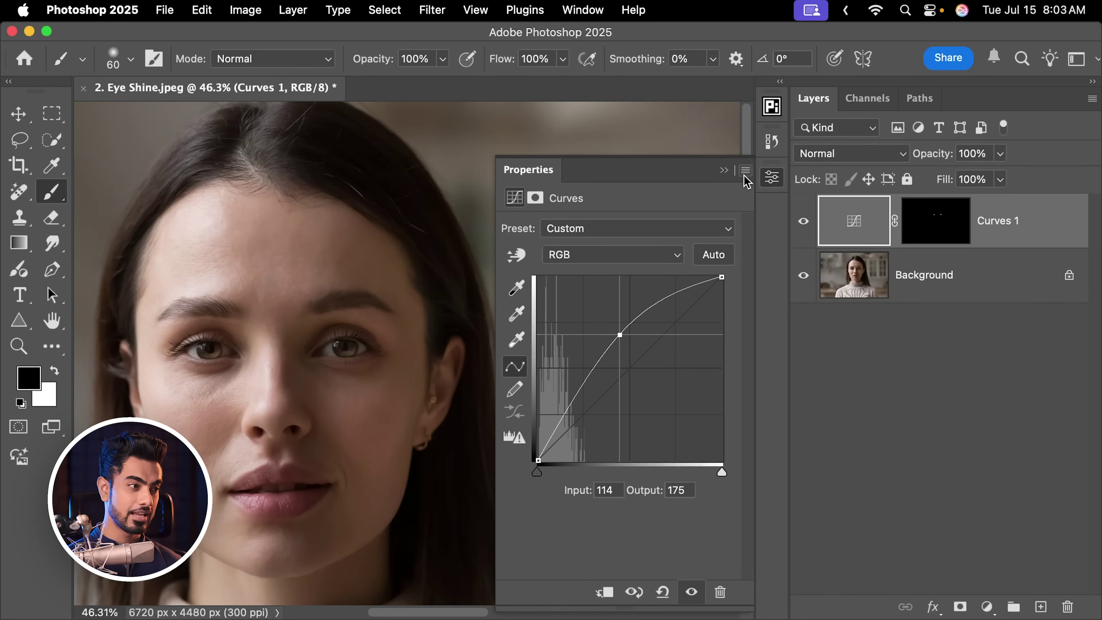
left_click(726, 171)
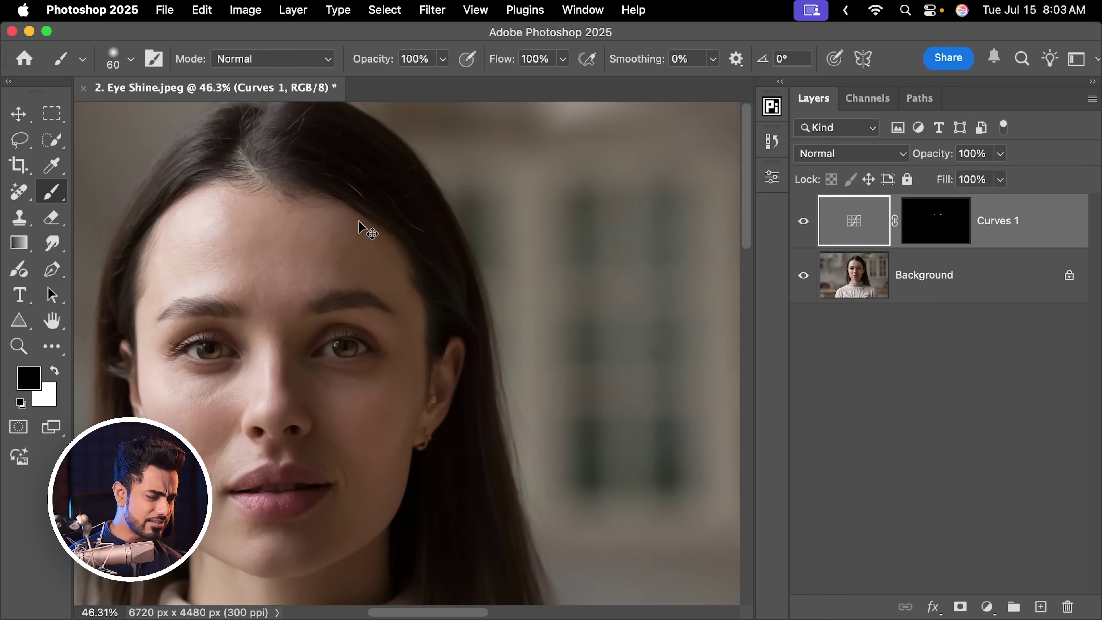
Step: Compare the eyes with the Curves adjustment hidden and shown
left_click_drag(382, 320, 515, 311)
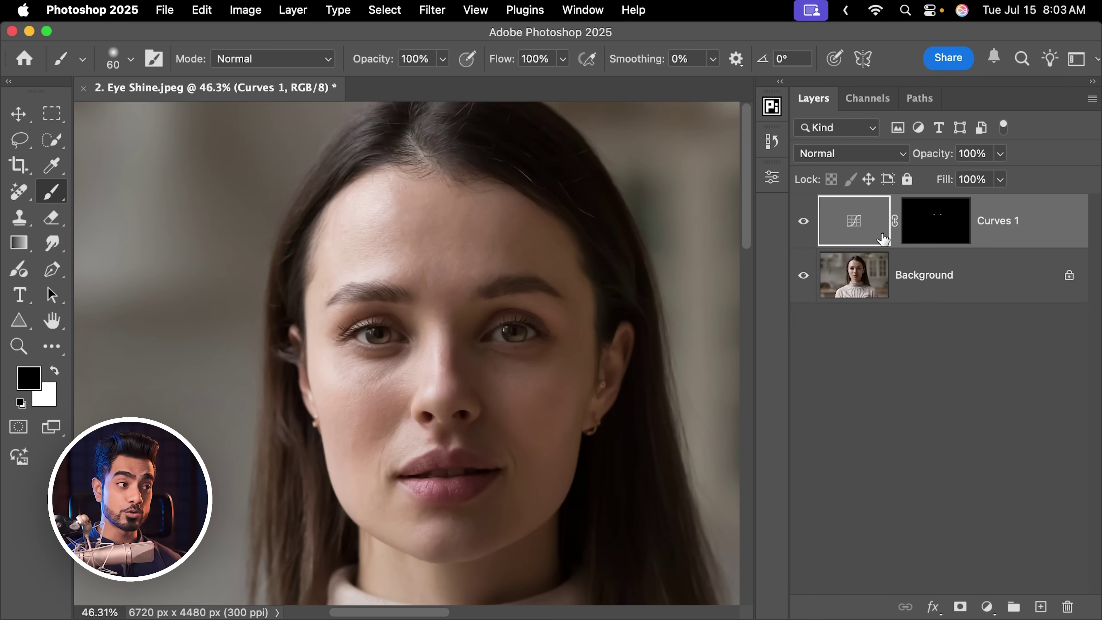
left_click(803, 224)
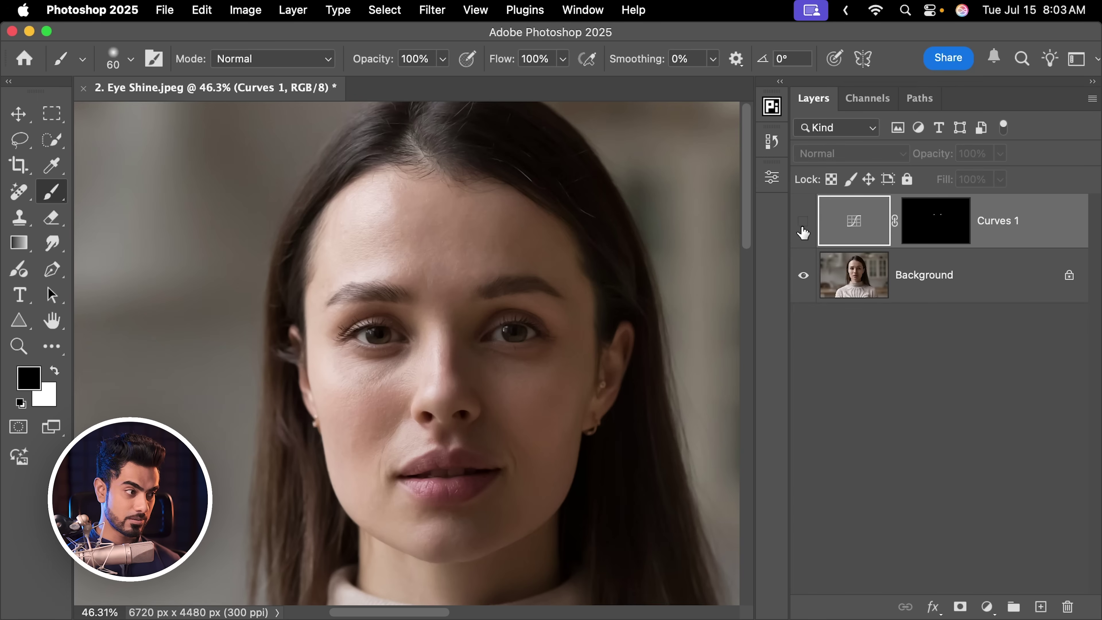
left_click(804, 222)
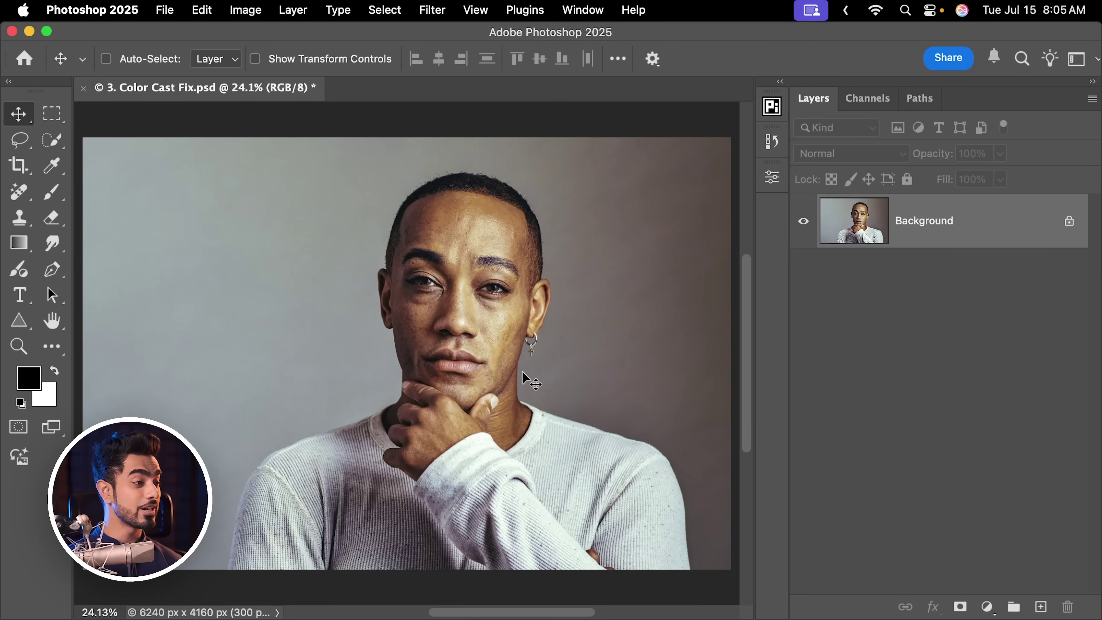
Step: Add a Hue/Saturation adjustment layer above the Background in the color cast portrait
scroll(525, 304, "up", 4)
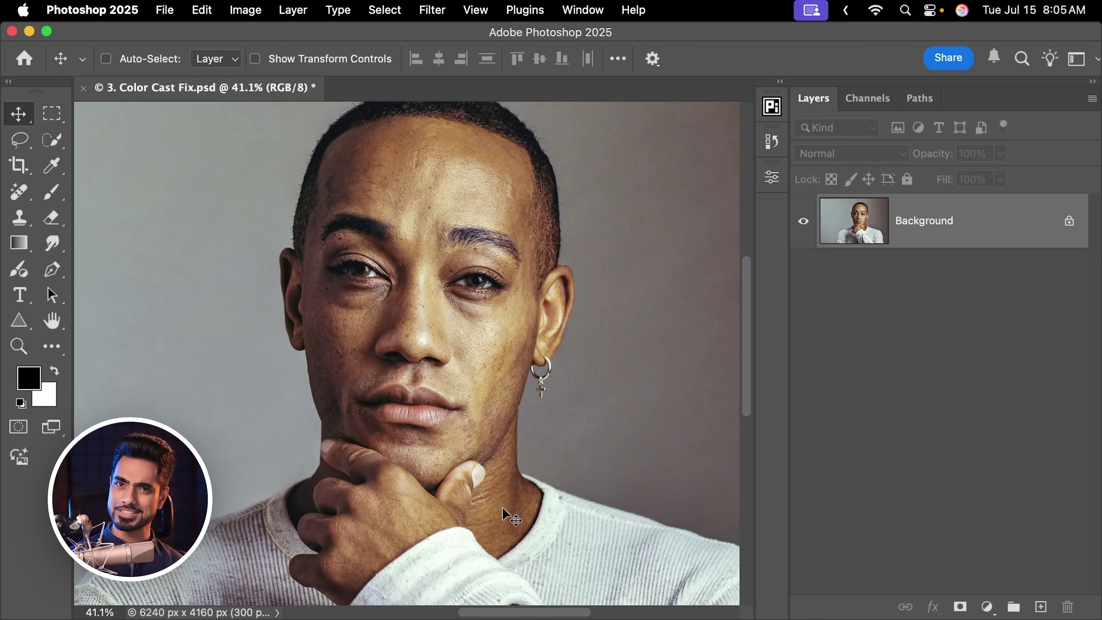
scroll(526, 312, "down", 2)
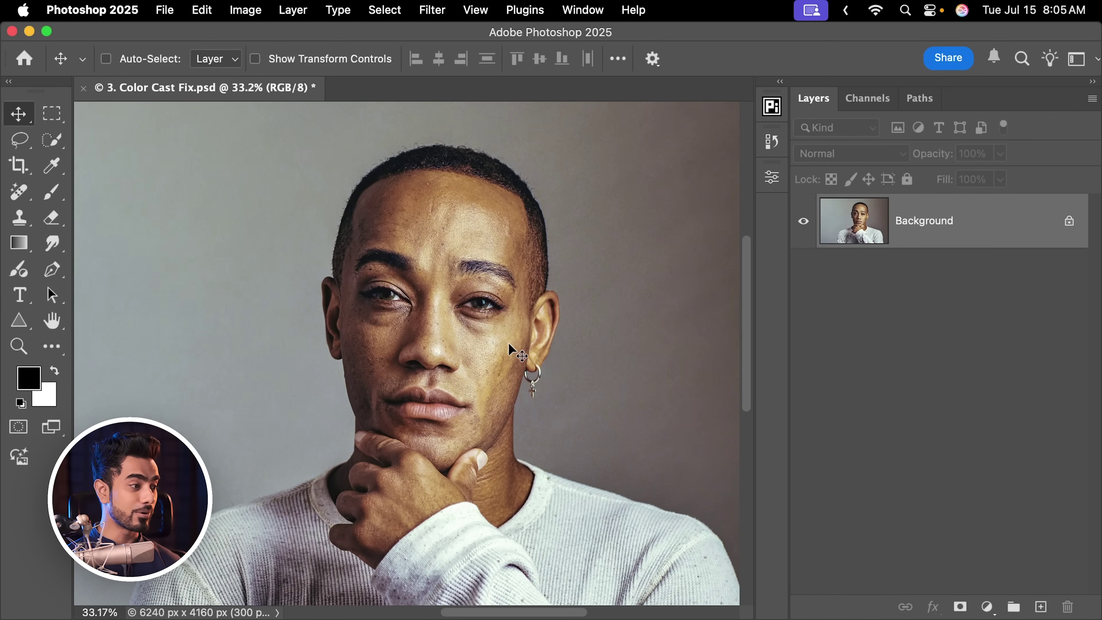
scroll(411, 332, "up", 4)
scroll(356, 371, "down", 1)
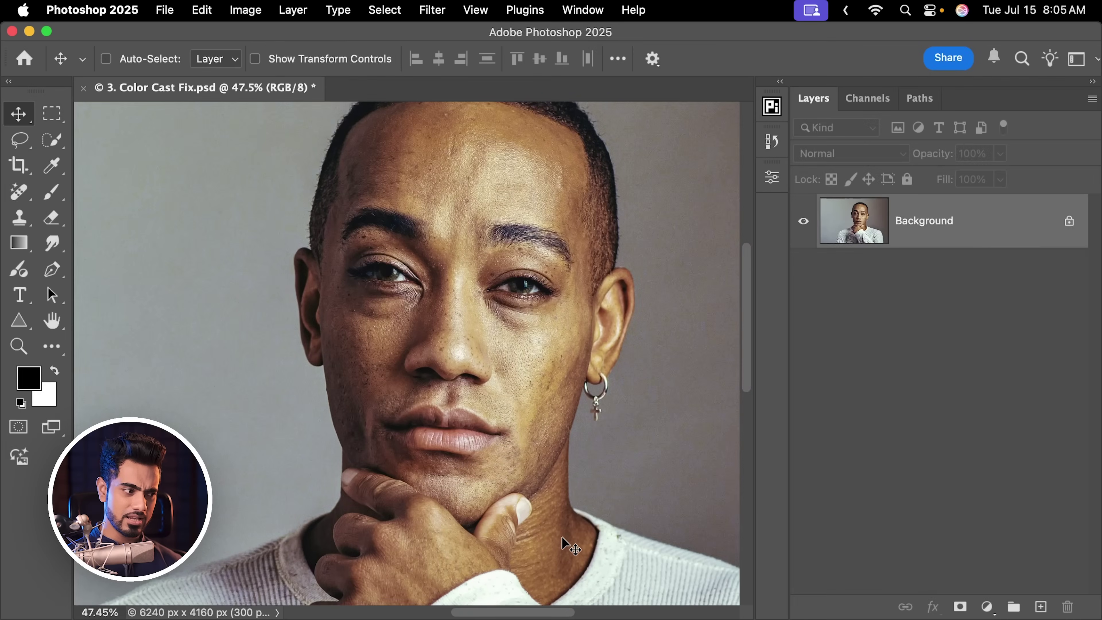
scroll(577, 403, "down", 4)
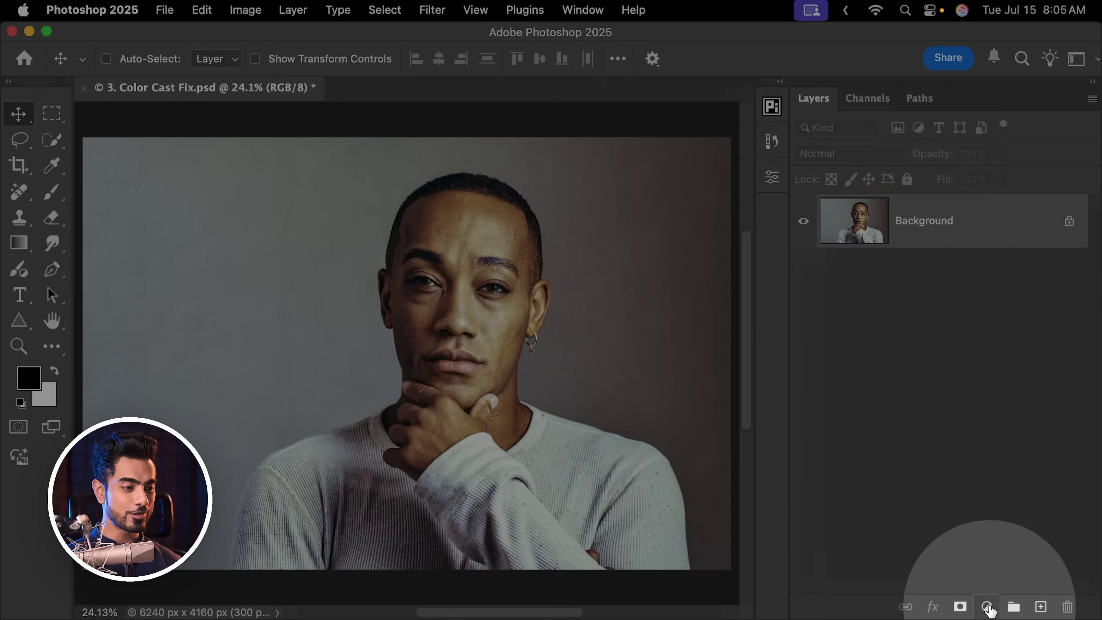
left_click(987, 606)
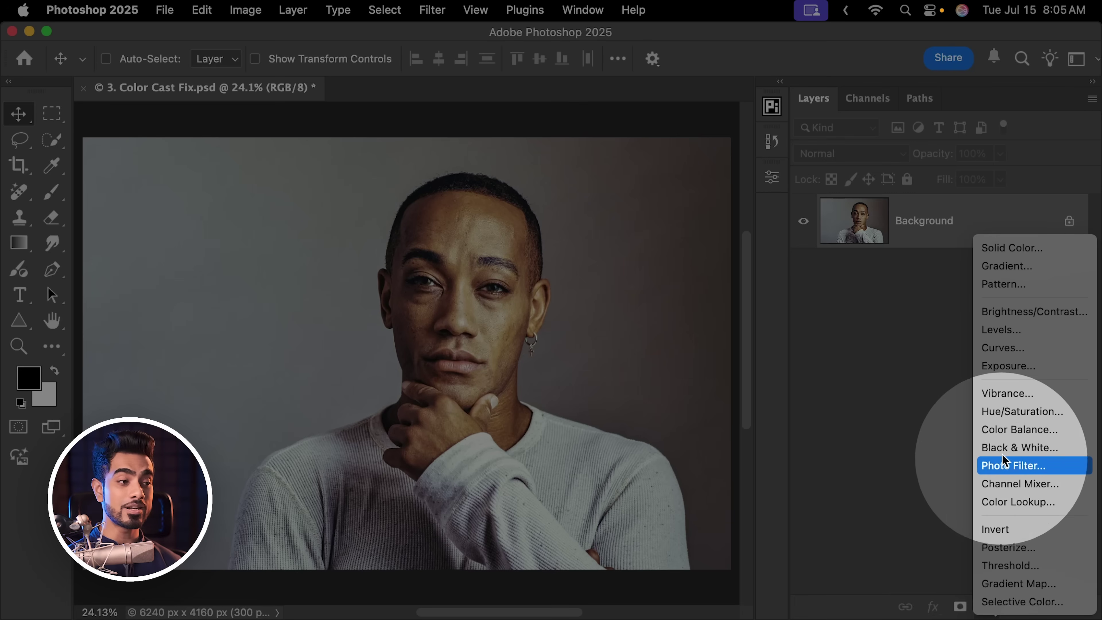
left_click(1019, 415)
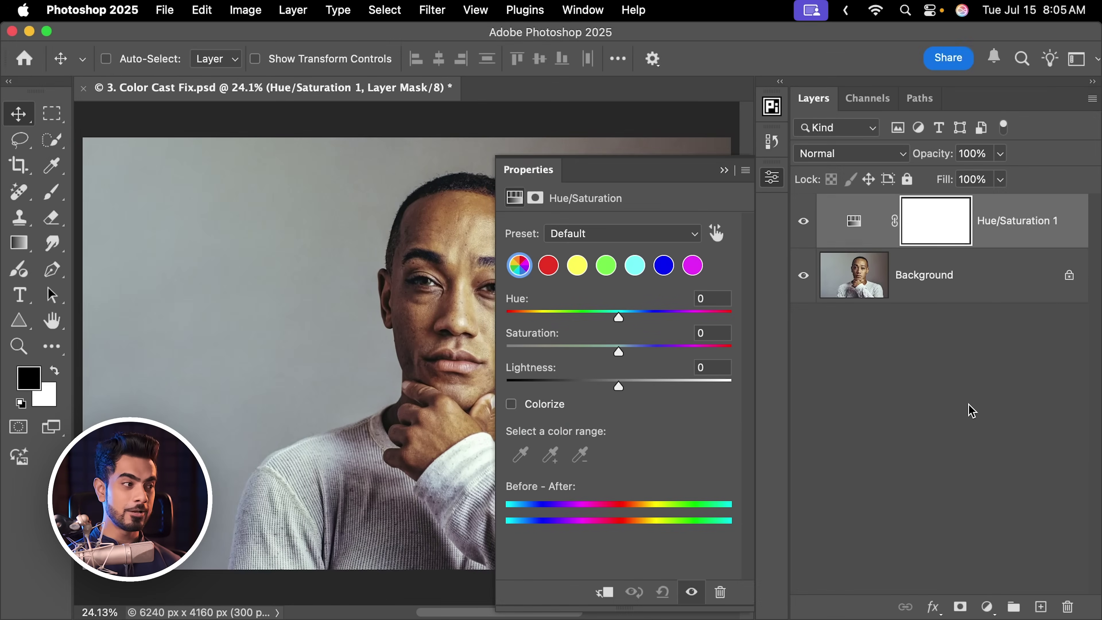
Step: Target the yellow tones by sampling the man's cheek with the on-image tool, and exaggerate them with Hue +180 and Saturation +100
scroll(445, 272, "right", 4)
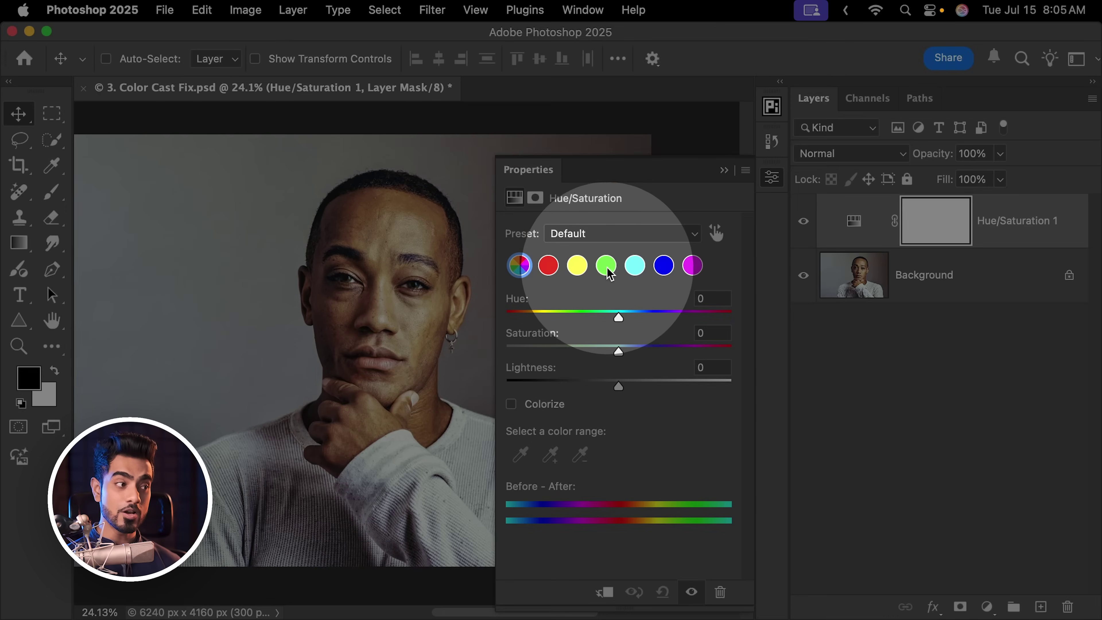
left_click(715, 234)
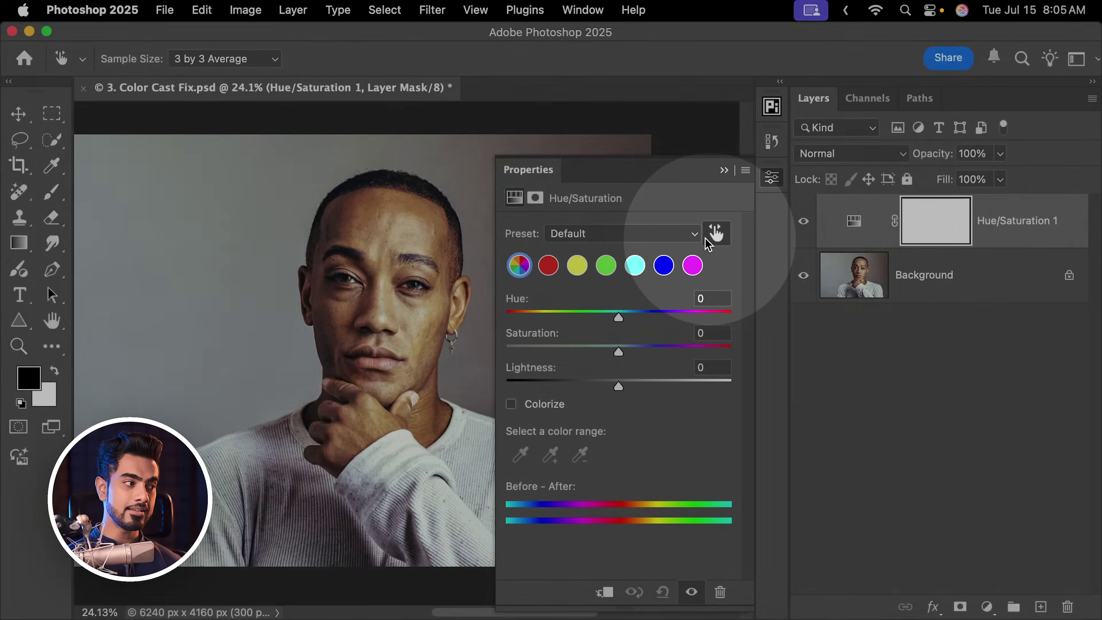
scroll(402, 342, "up", 6)
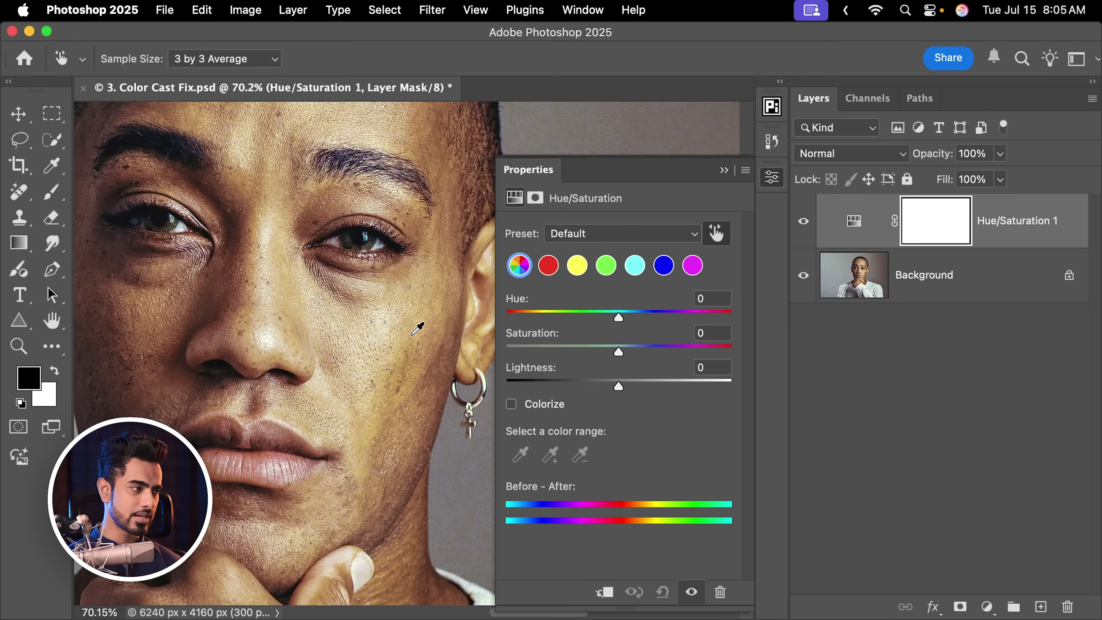
left_click(407, 337)
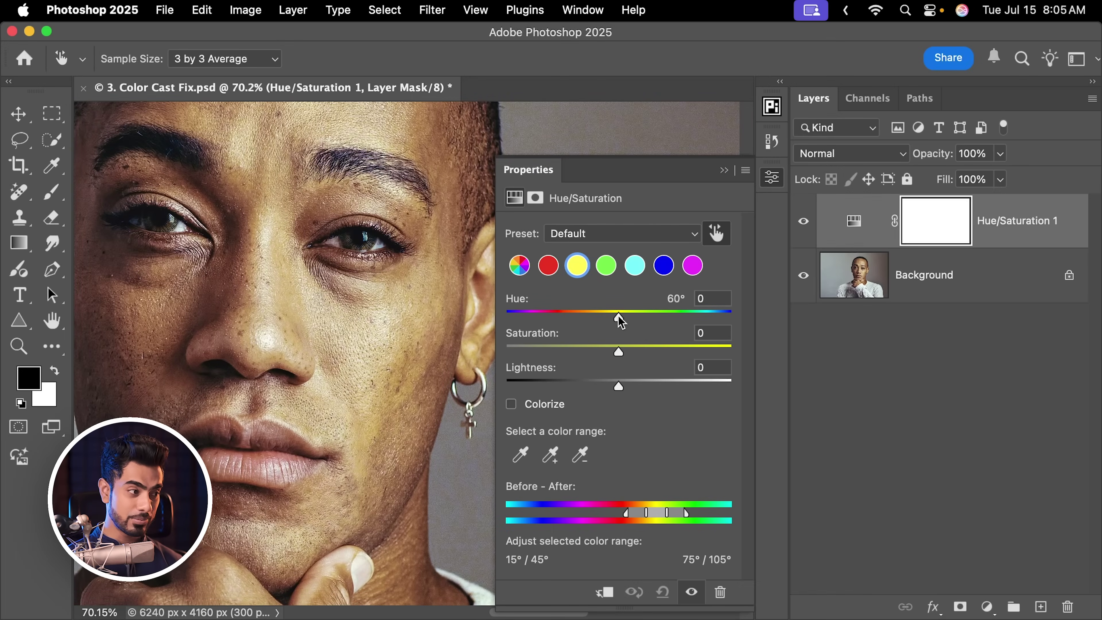
left_click_drag(619, 316, 753, 305)
left_click_drag(632, 354, 733, 349)
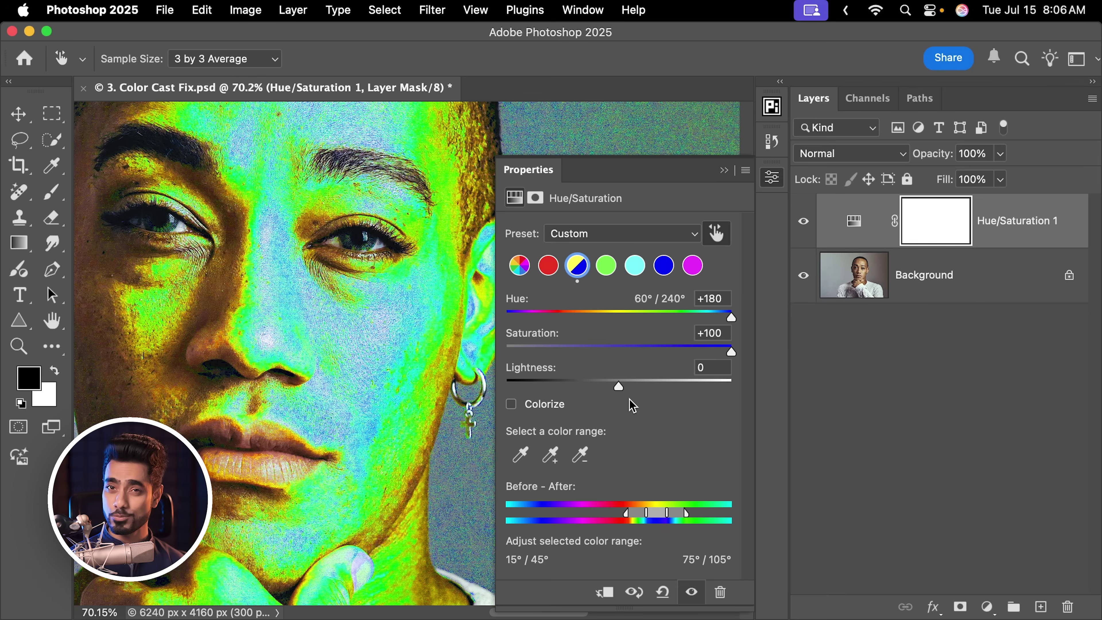
scroll(387, 306, "down", 5)
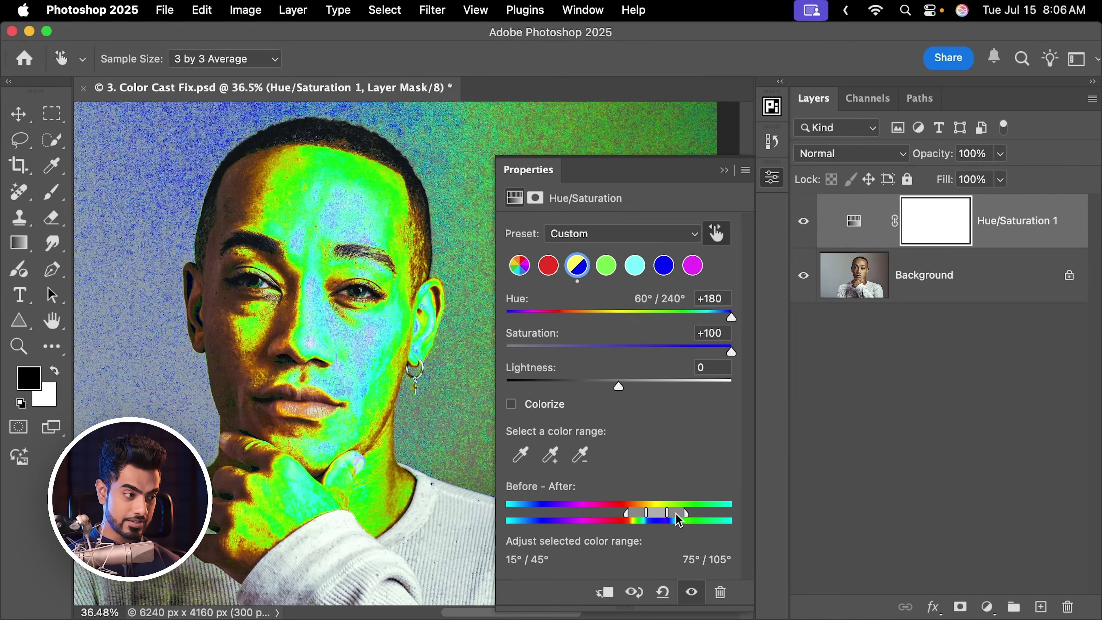
Step: Adjust the selected color range to 7°/41° and 129°/167° so it covers the yellow cast on the skin
left_click_drag(679, 520, 717, 520)
mouse_move(642, 519)
left_mouse_down()
mouse_move(624, 521)
mouse_move(646, 516)
left_mouse_up()
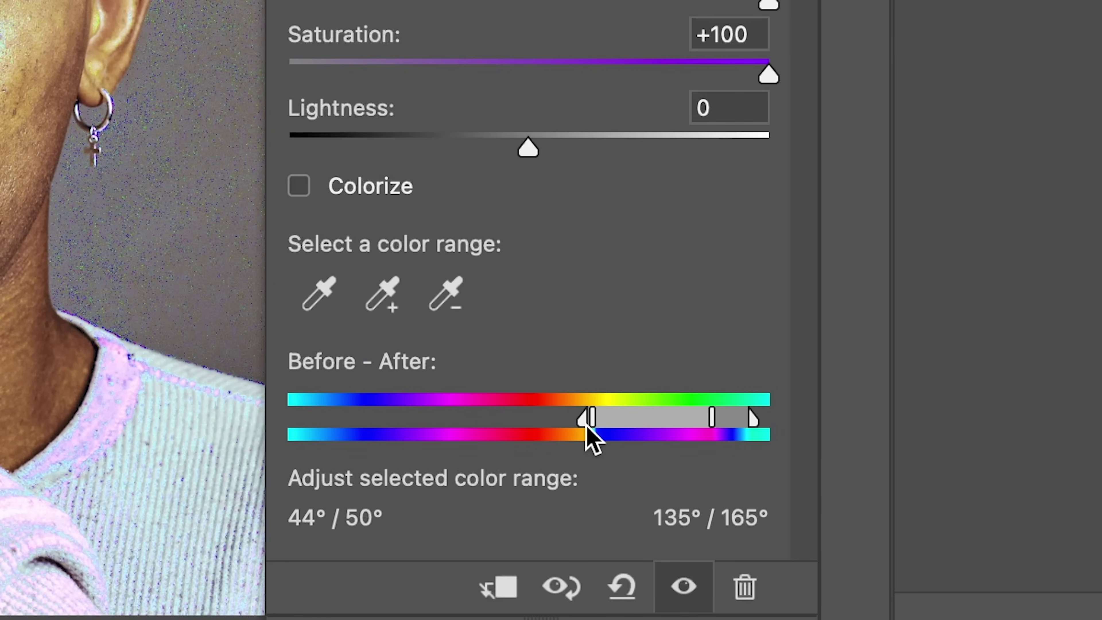
left_click_drag(586, 427, 589, 426)
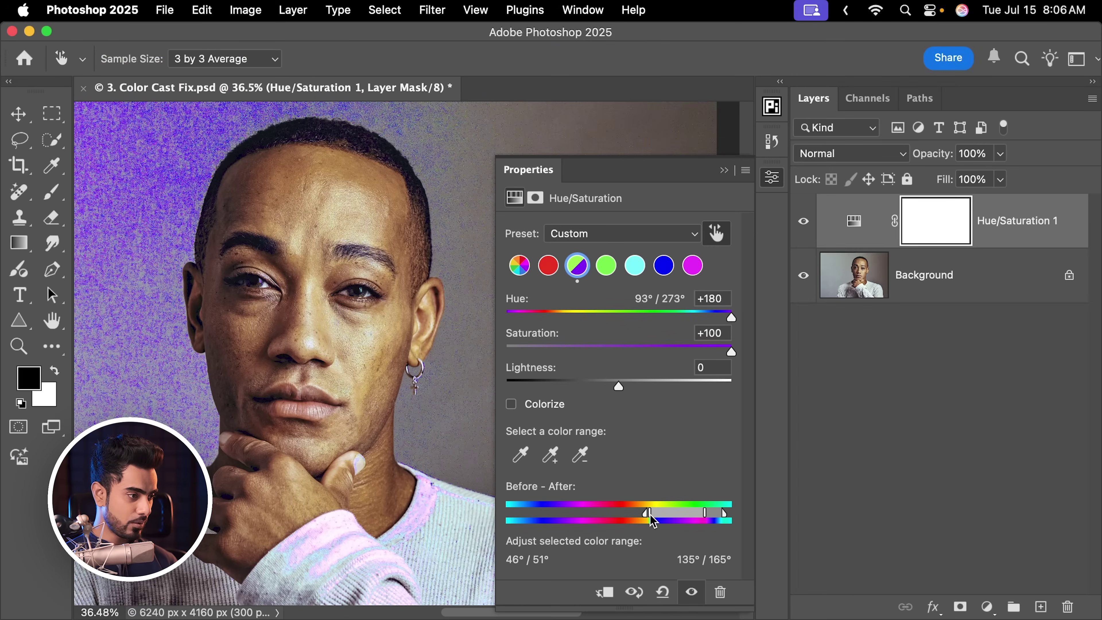
left_click_drag(651, 520, 631, 520)
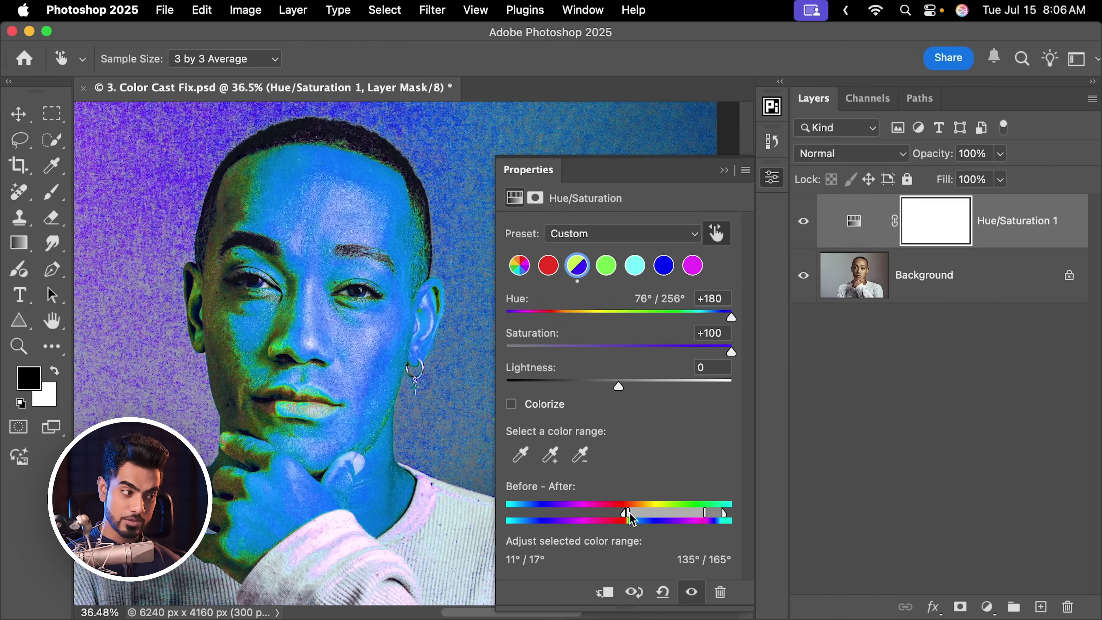
left_click_drag(630, 518, 643, 520)
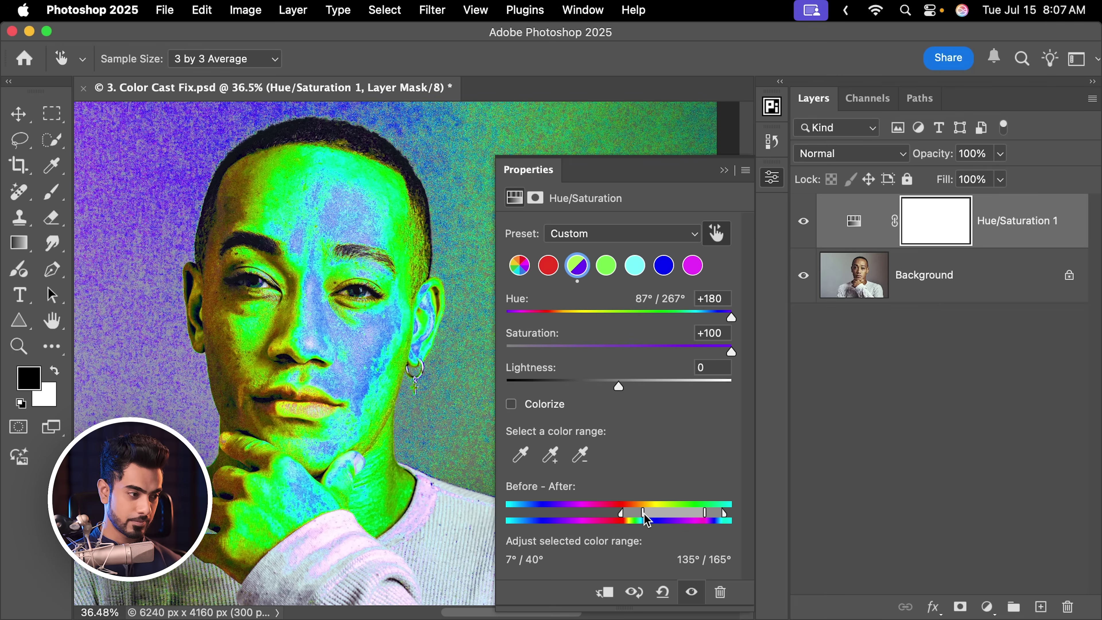
left_click_drag(717, 520, 724, 519)
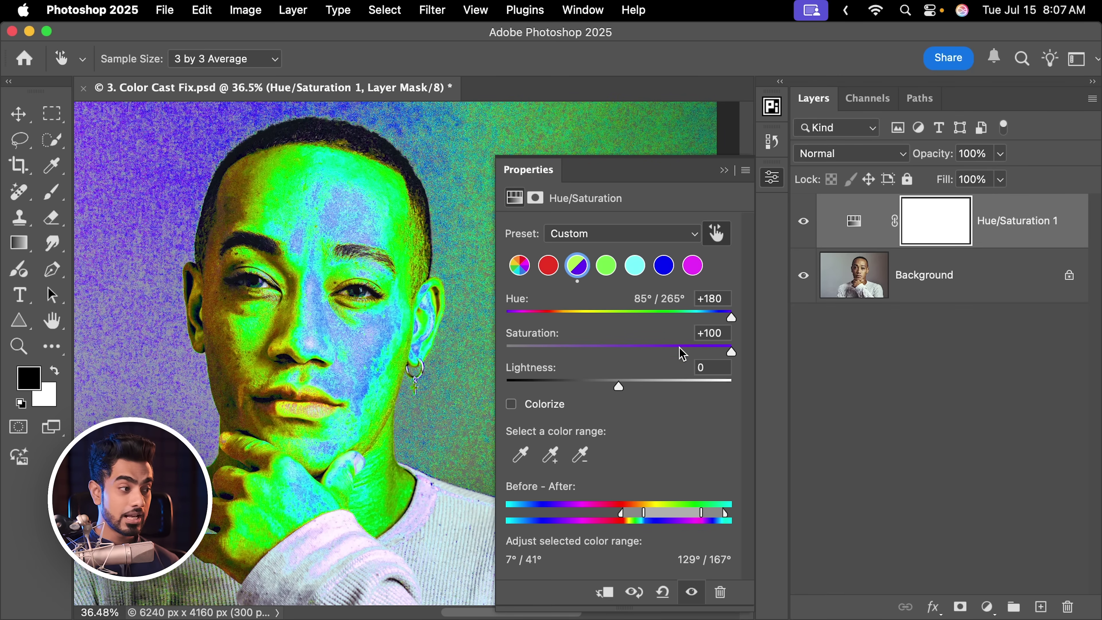
Step: Reset the exaggerated Saturation to 0 and set the targeted range's Hue to -15
double_click(731, 352)
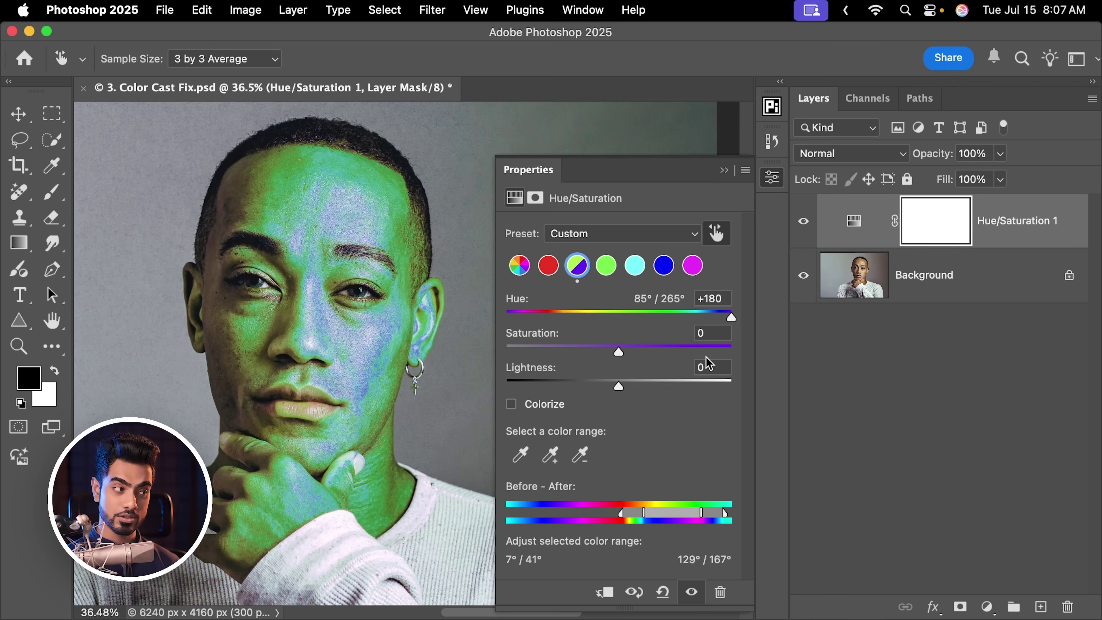
double_click(732, 321)
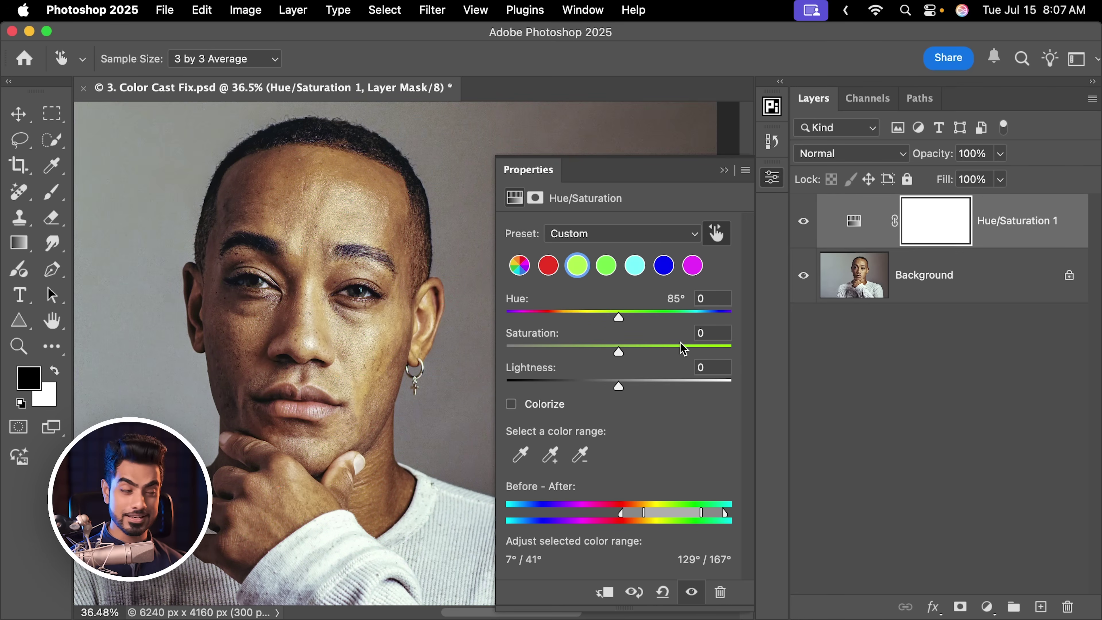
left_click_drag(622, 324, 619, 390)
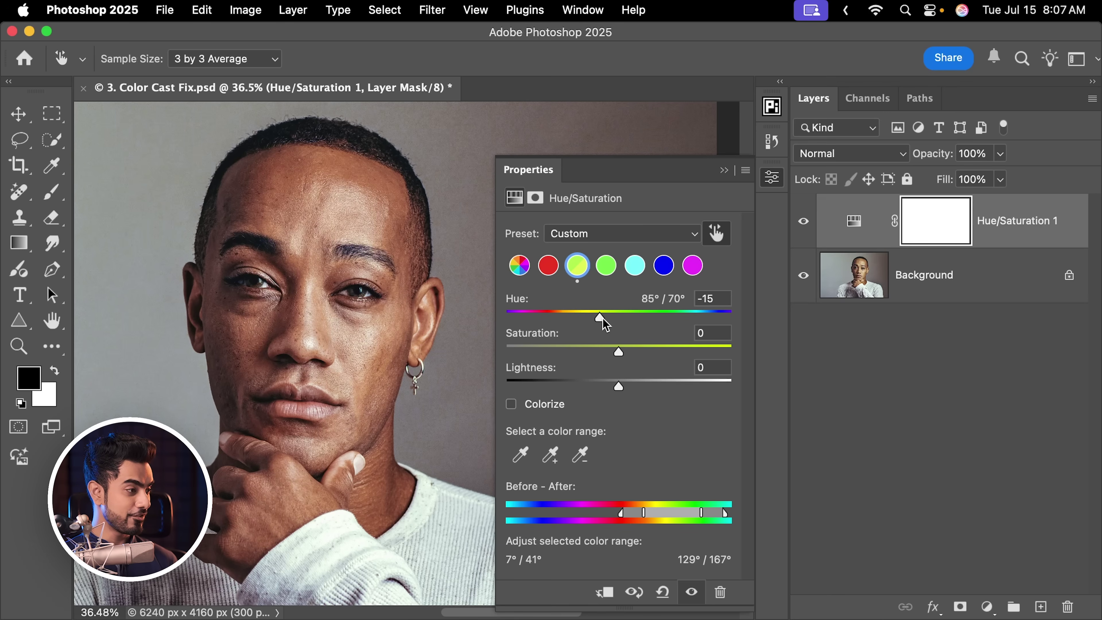
Step: Compare the whole portrait with the Hue/Saturation adjustment hidden and shown
scroll(361, 271, "down", 3)
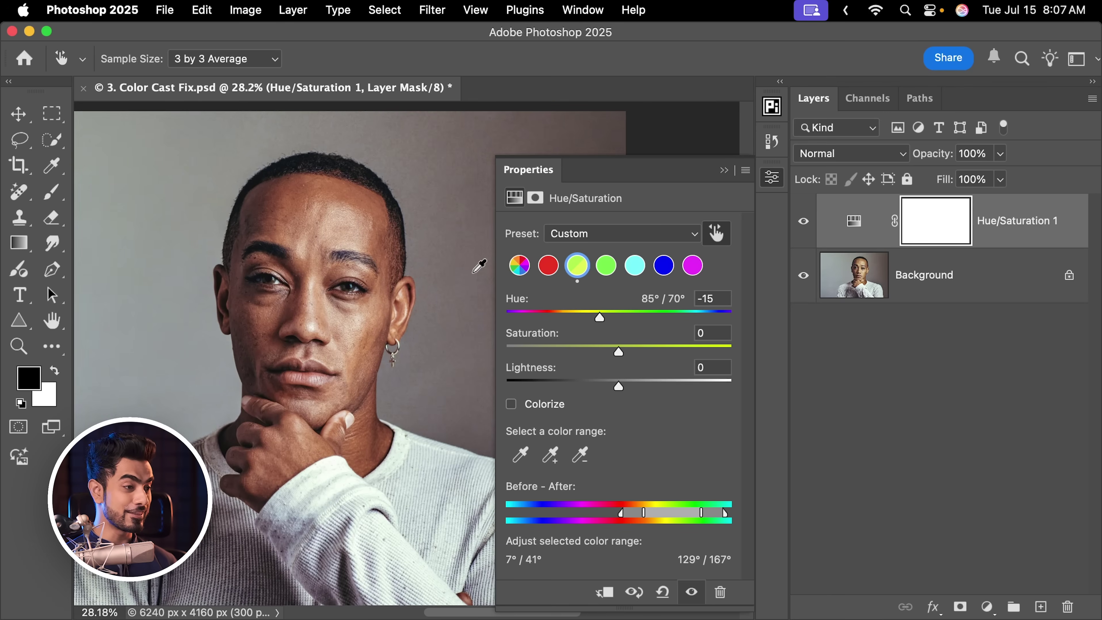
left_click(803, 221)
key("v")
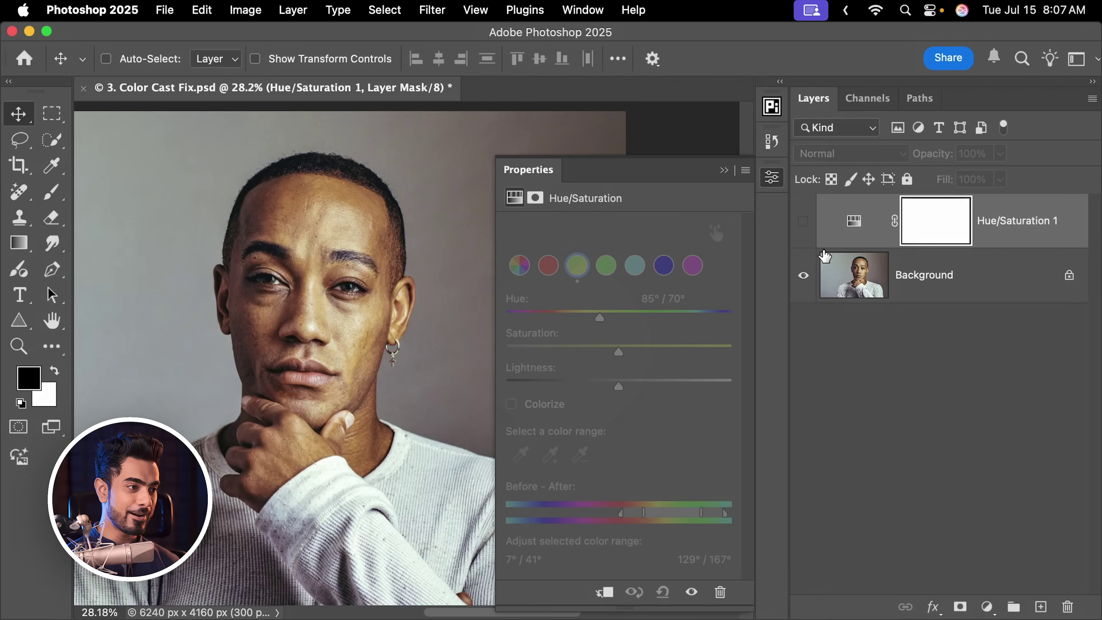
left_click(804, 221)
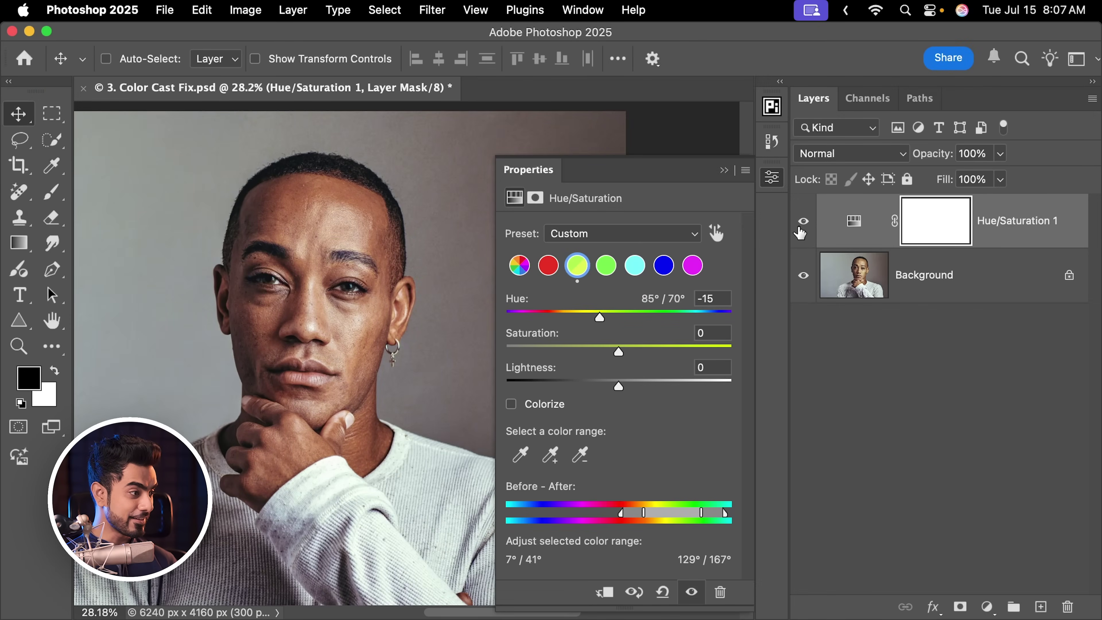
Step: Refine the targeted range to Hue -16, Saturation -6 and Lightness +2, and compare the skin before and after
left_click_drag(600, 321, 599, 319)
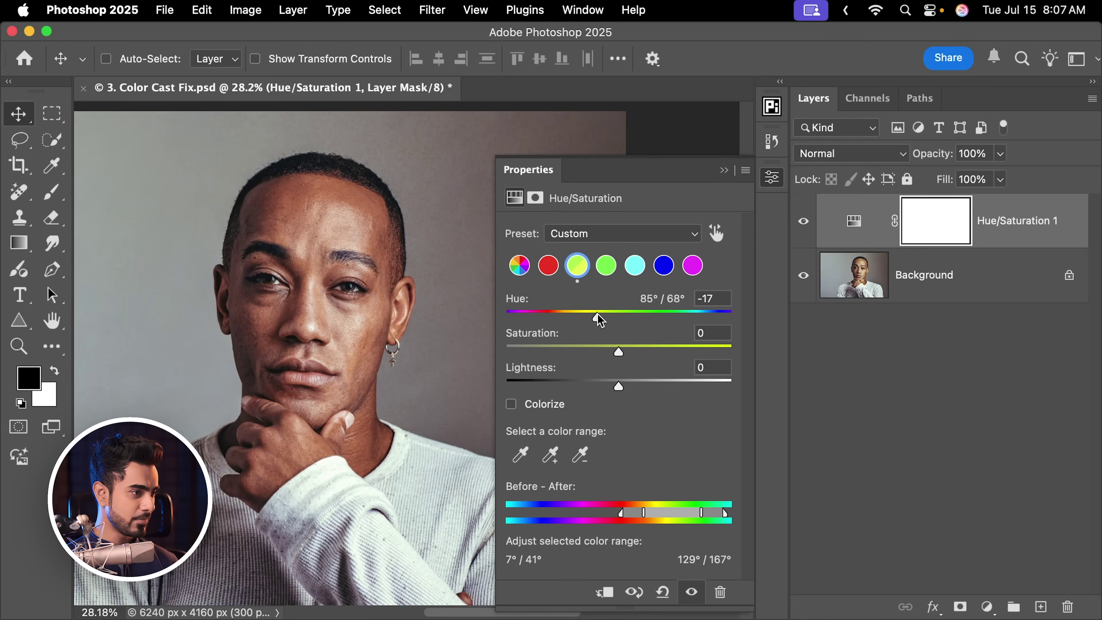
left_click_drag(621, 357, 629, 391)
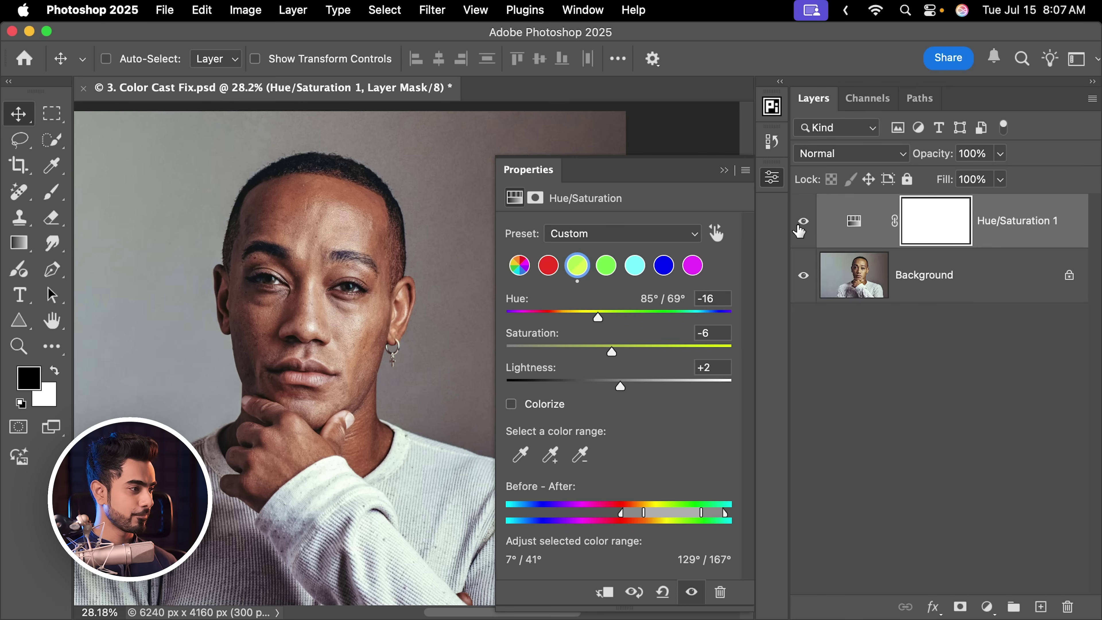
left_click(803, 225)
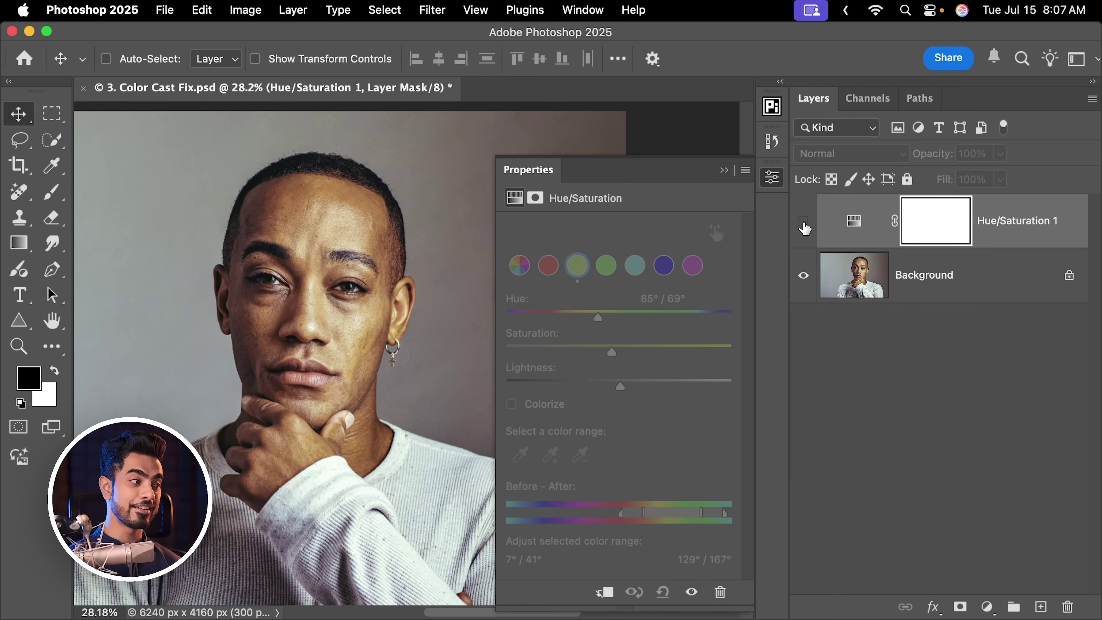
left_click(804, 226)
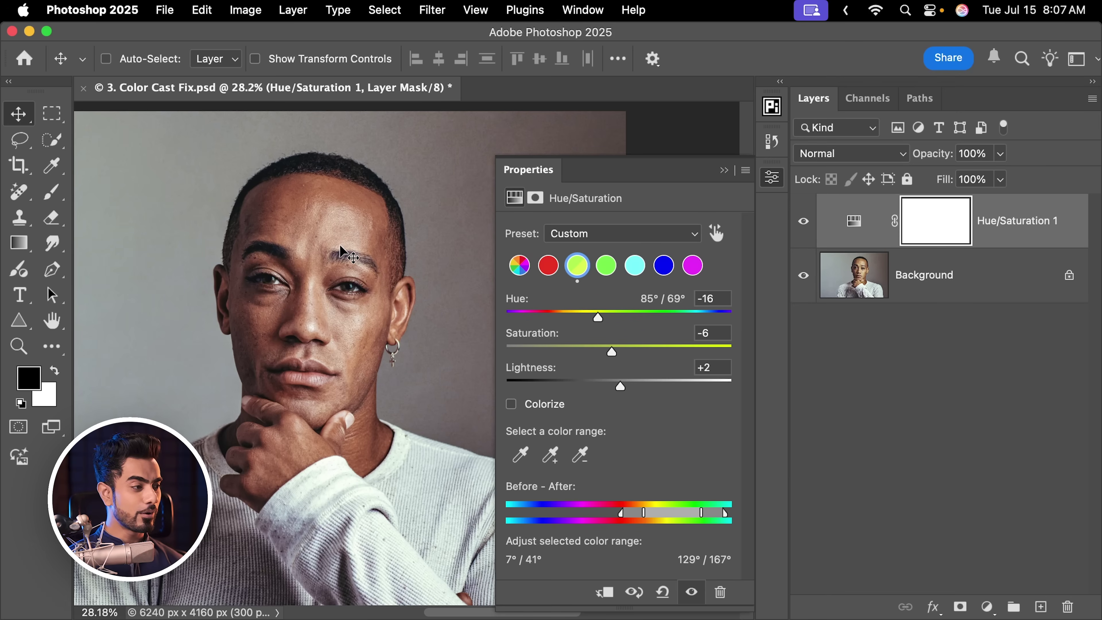
Step: Select the man with the Quick Selection tool's Select Subject, and delete the Hue/Saturation layer's blank white mask
scroll(350, 255, "right", 5)
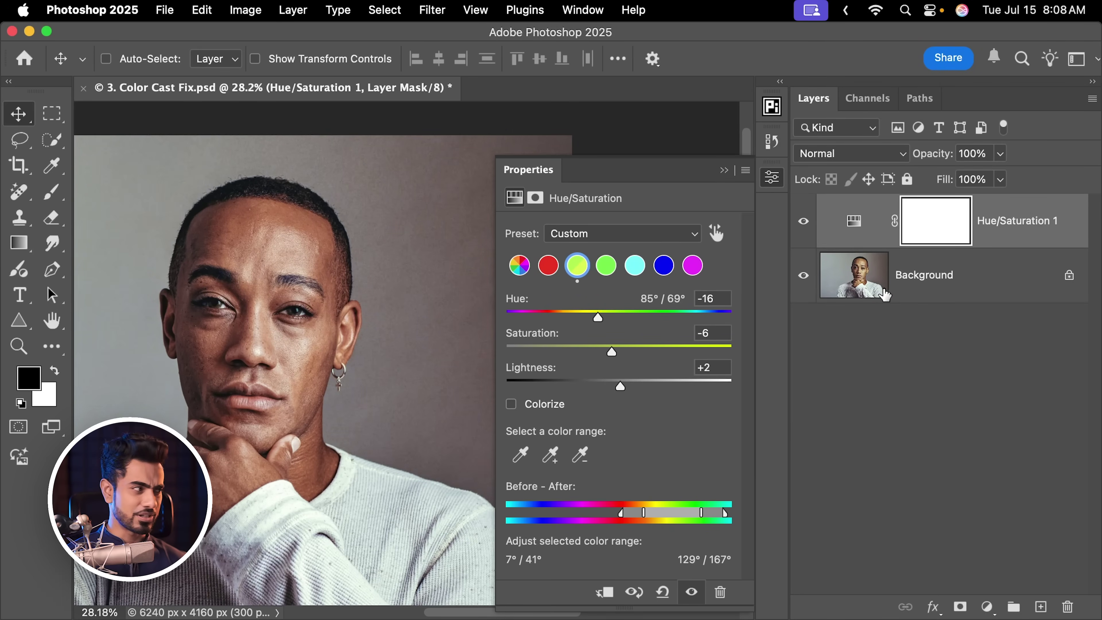
left_click(52, 139)
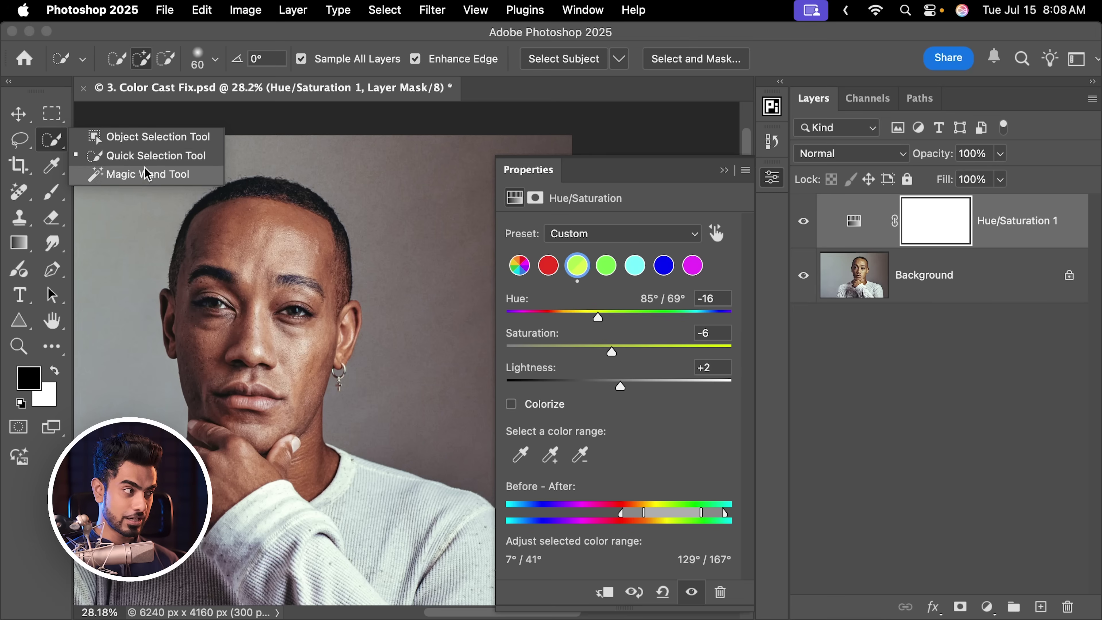
left_click(148, 156)
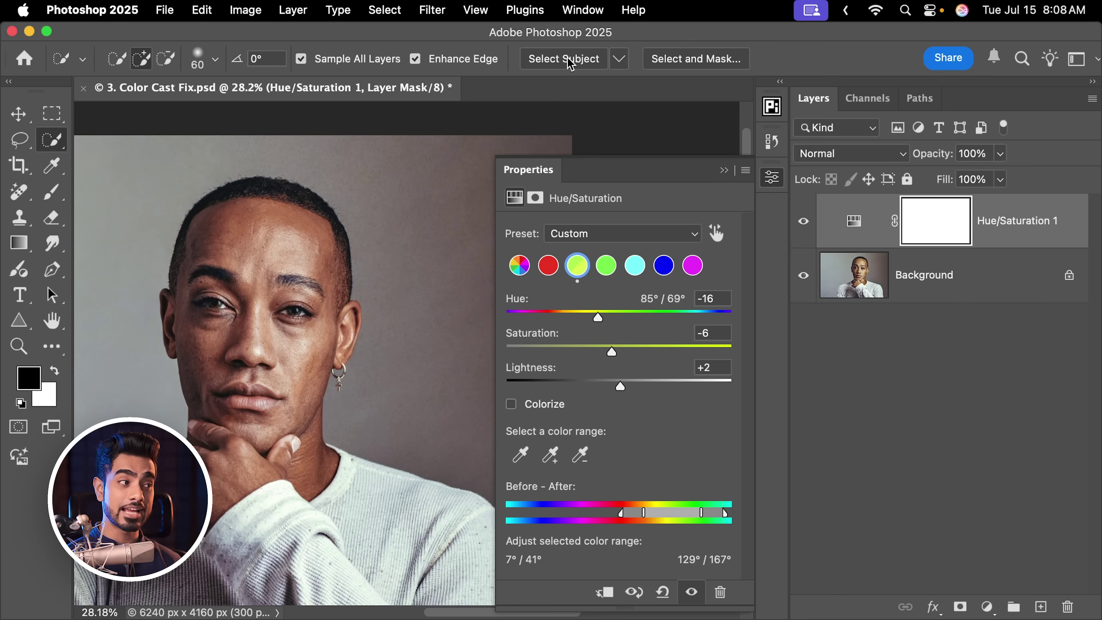
left_click(577, 63)
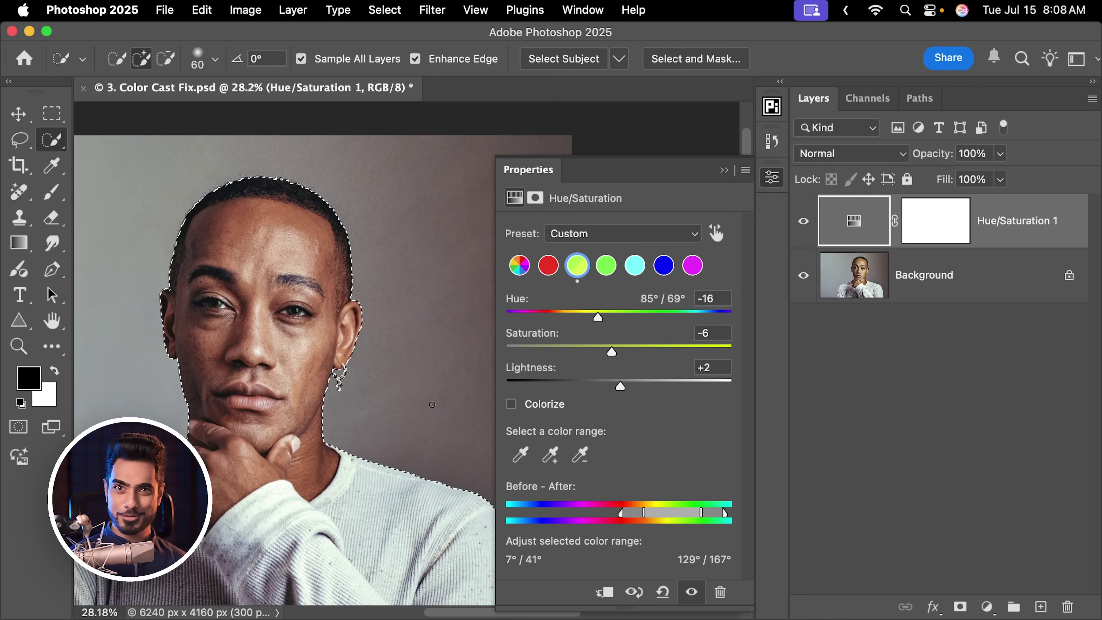
left_click_drag(932, 224, 1068, 606)
left_click(526, 255)
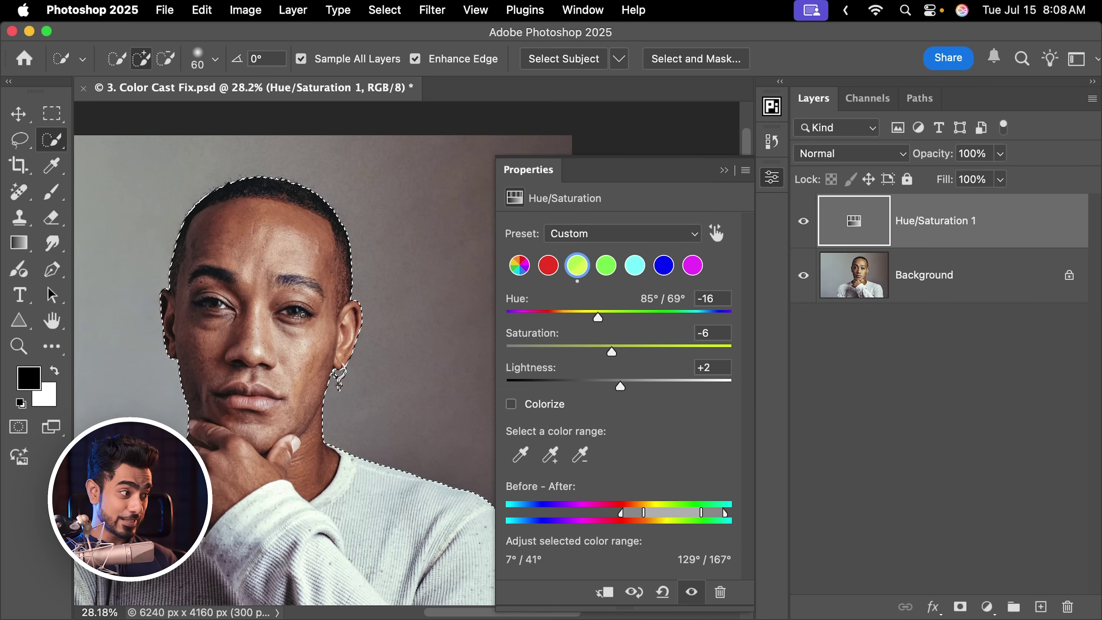
Step: Mask the Hue/Saturation adjustment to the selected man, and compare the portrait with the adjustment hidden and shown
left_click(960, 607)
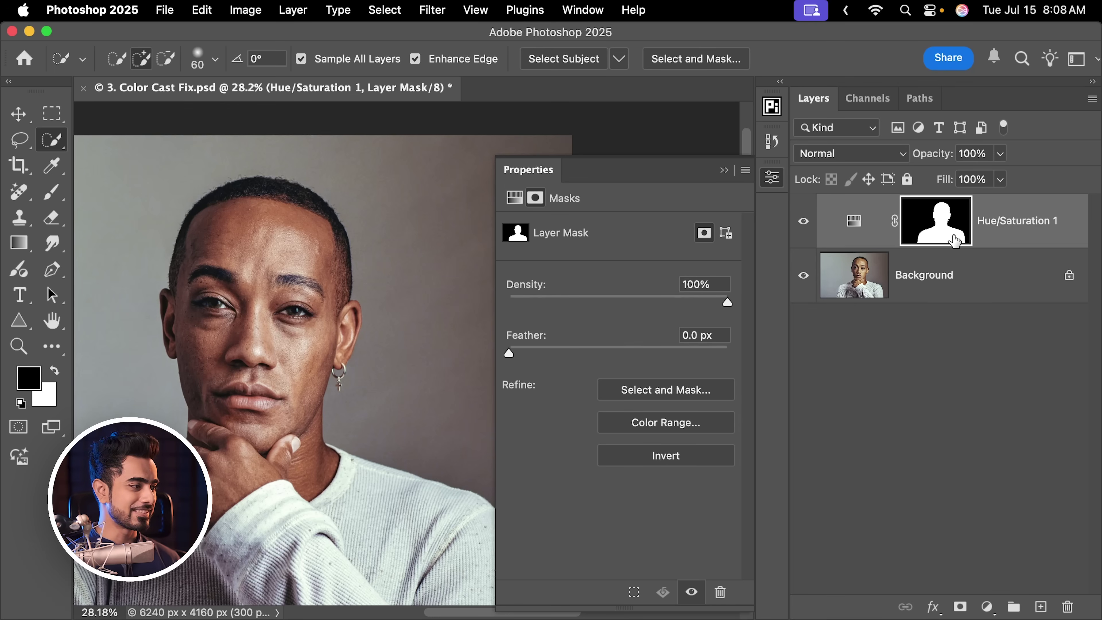
left_click(728, 171)
scroll(482, 325, "left", 5)
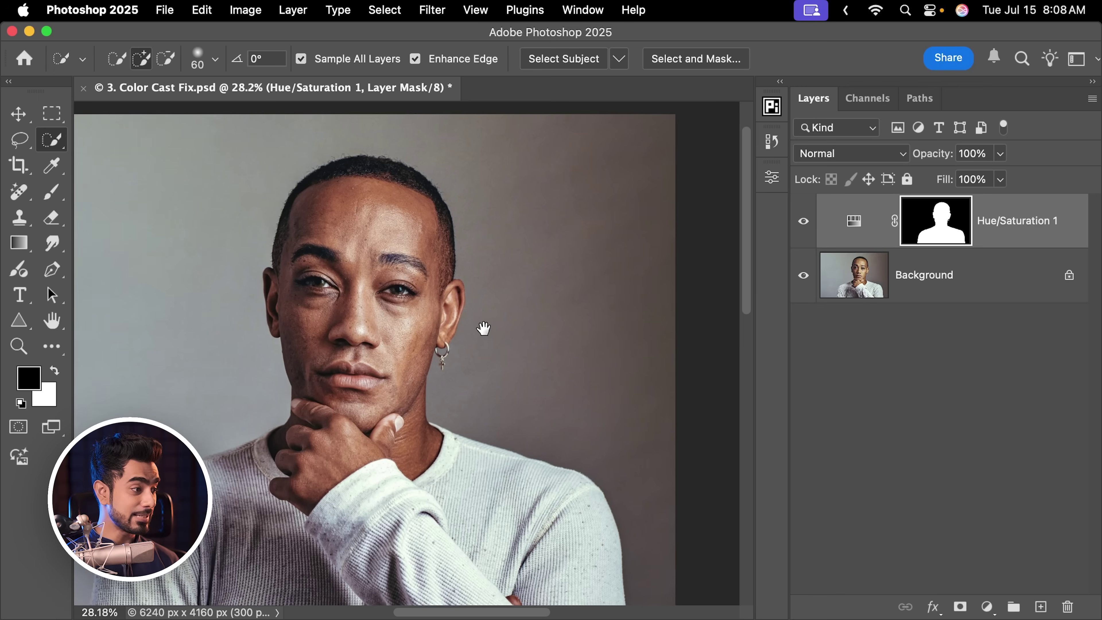
scroll(404, 270, "left", 2)
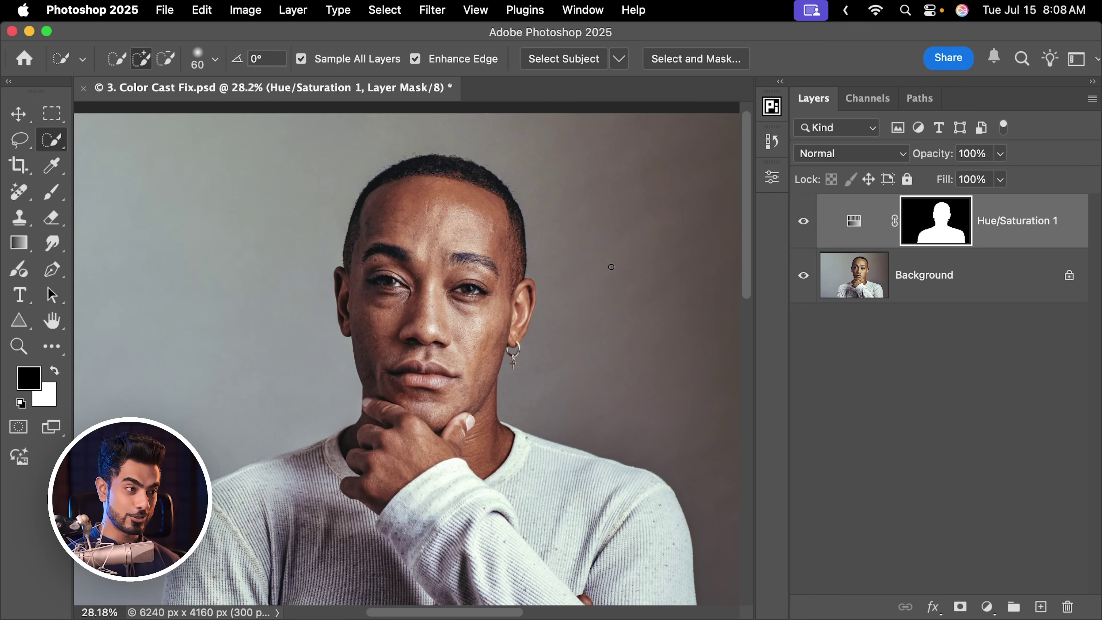
left_click(803, 221)
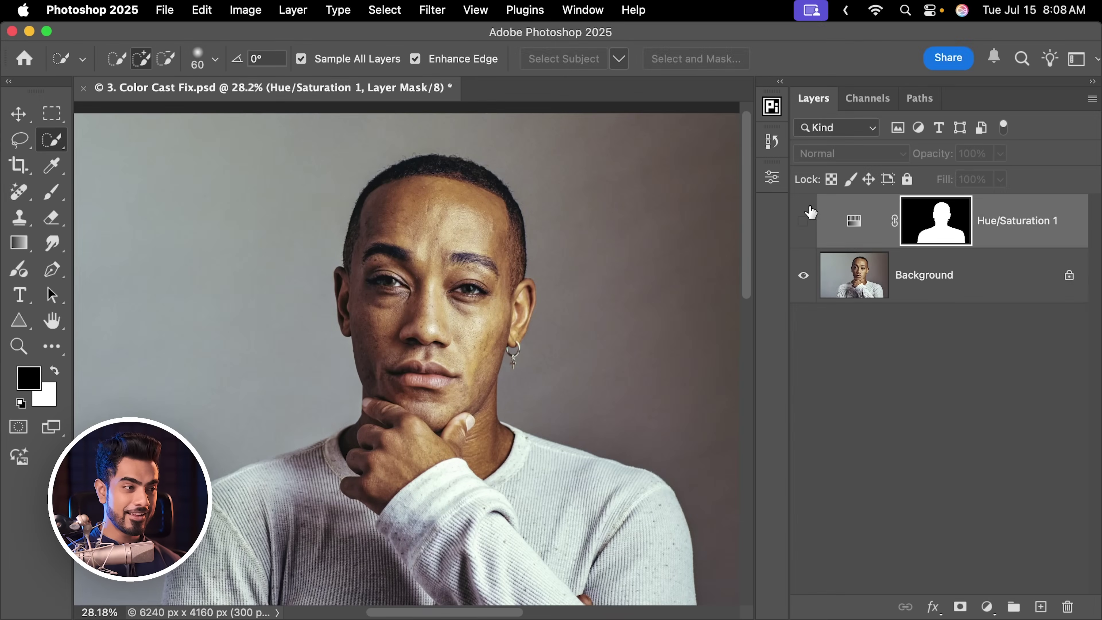
left_click(802, 222)
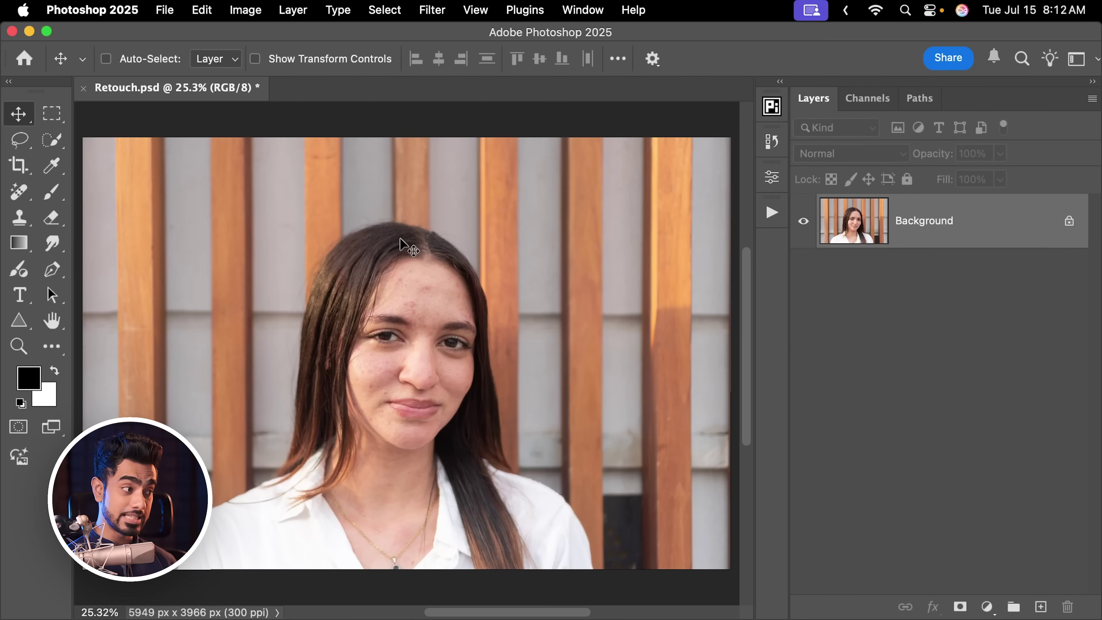
Step: Add a blank layer above the woman's portrait and paint out the upper forehead blemishes with the Remove tool, Generative AI off
left_click_drag(401, 244, 463, 287)
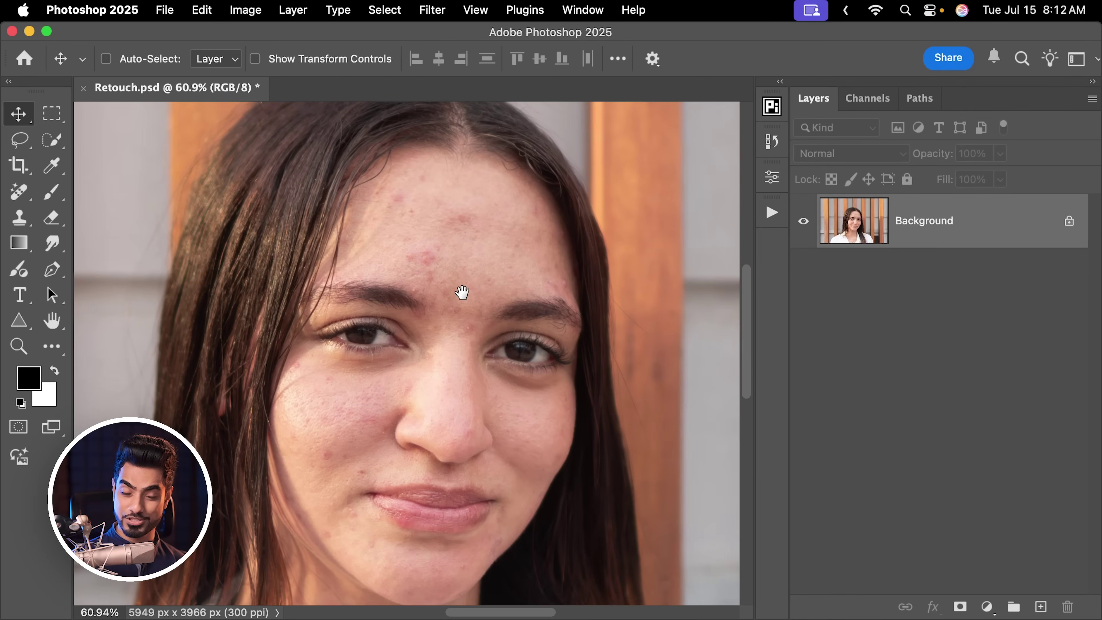
left_click(1040, 607)
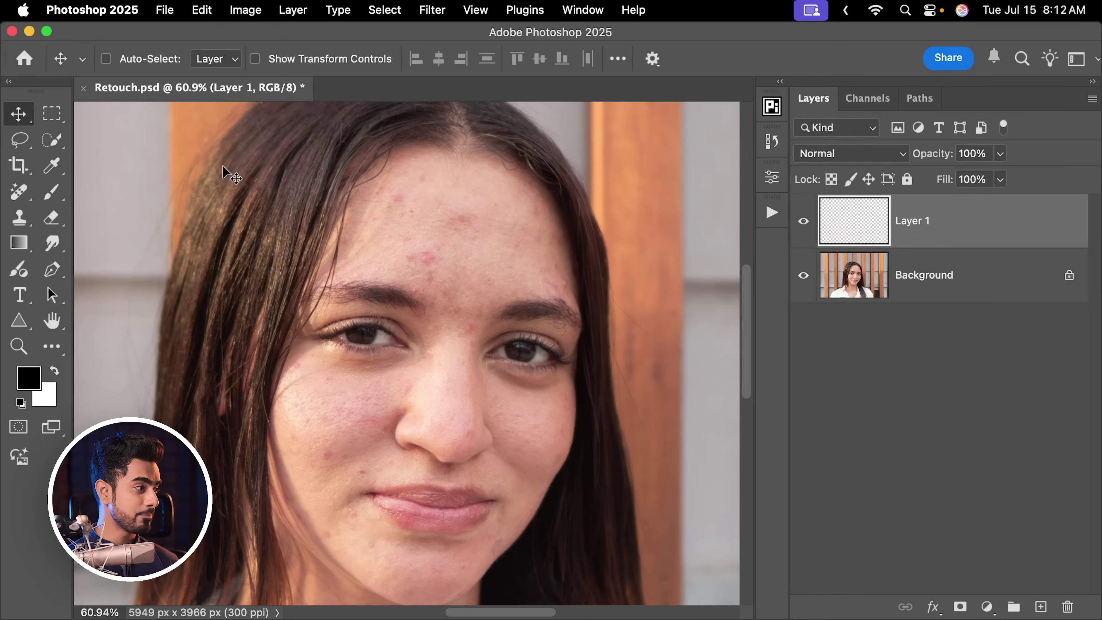
left_click(18, 191)
left_click(131, 201)
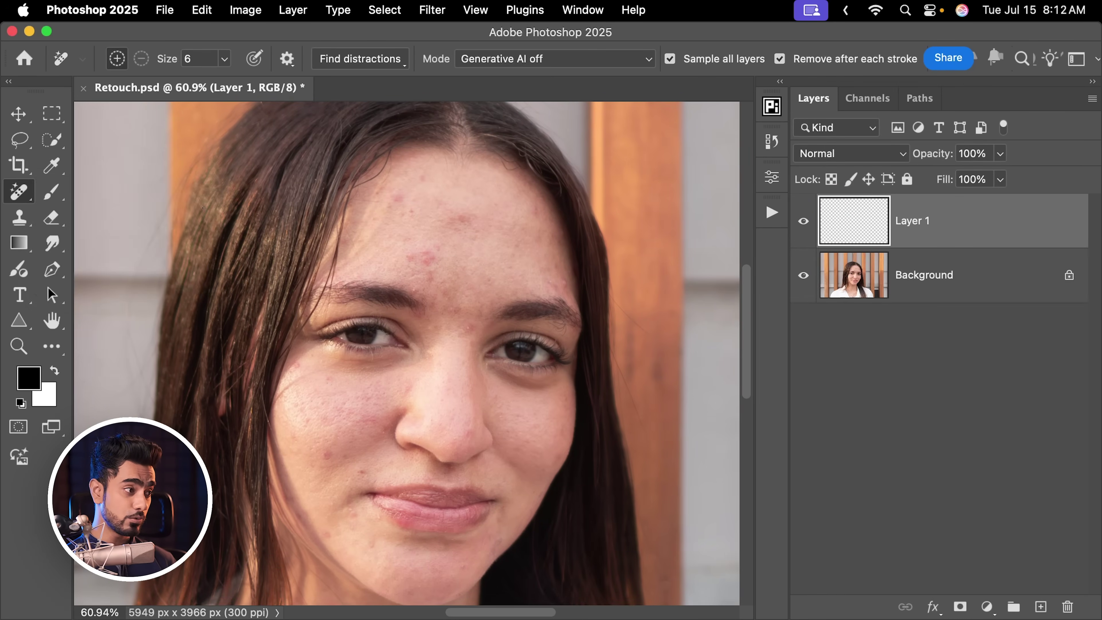
left_click_drag(486, 202, 495, 177)
key("bracketleft")
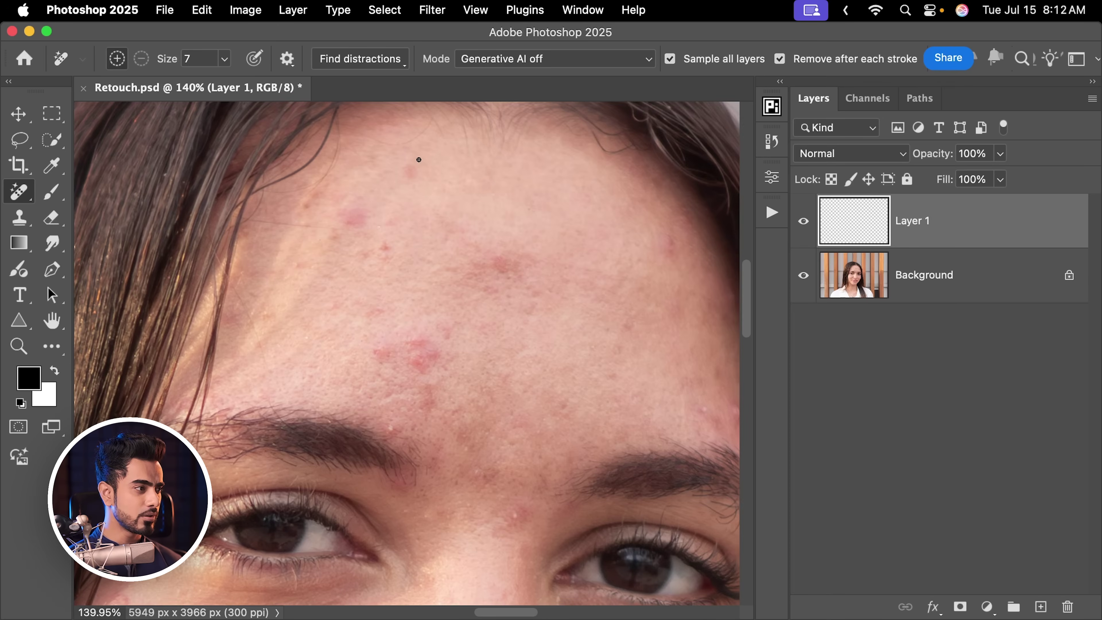
left_click_drag(399, 177, 417, 174)
mouse_move(338, 221)
left_mouse_down()
mouse_move(368, 208)
mouse_move(393, 243)
left_mouse_up()
mouse_move(512, 238)
left_mouse_down()
mouse_move(500, 240)
mouse_move(536, 241)
mouse_move(516, 239)
left_mouse_up()
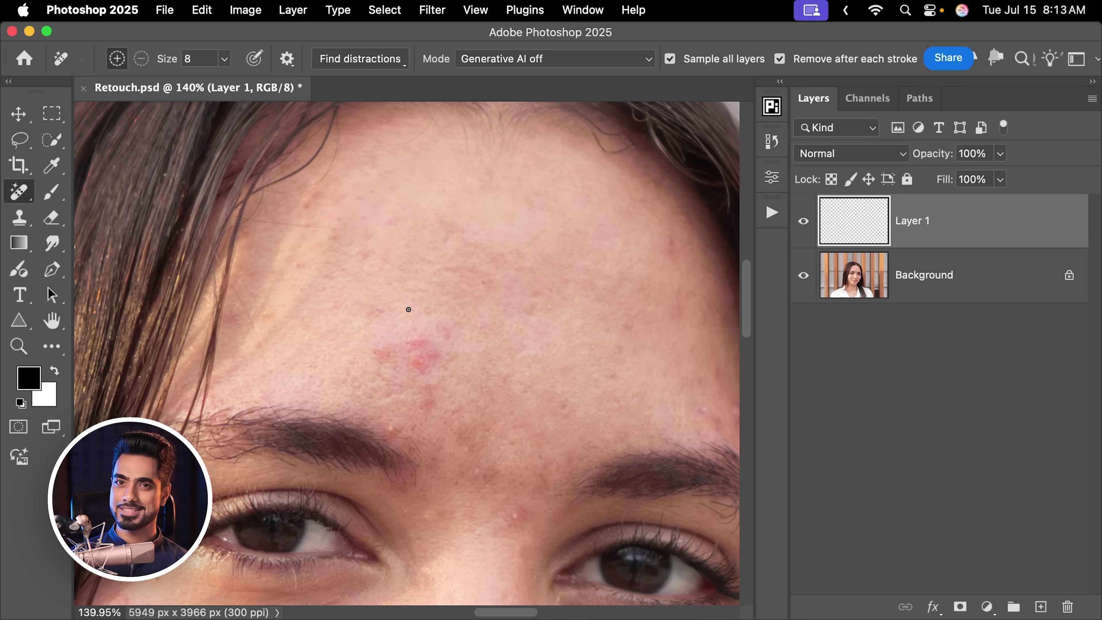
key("super+0")
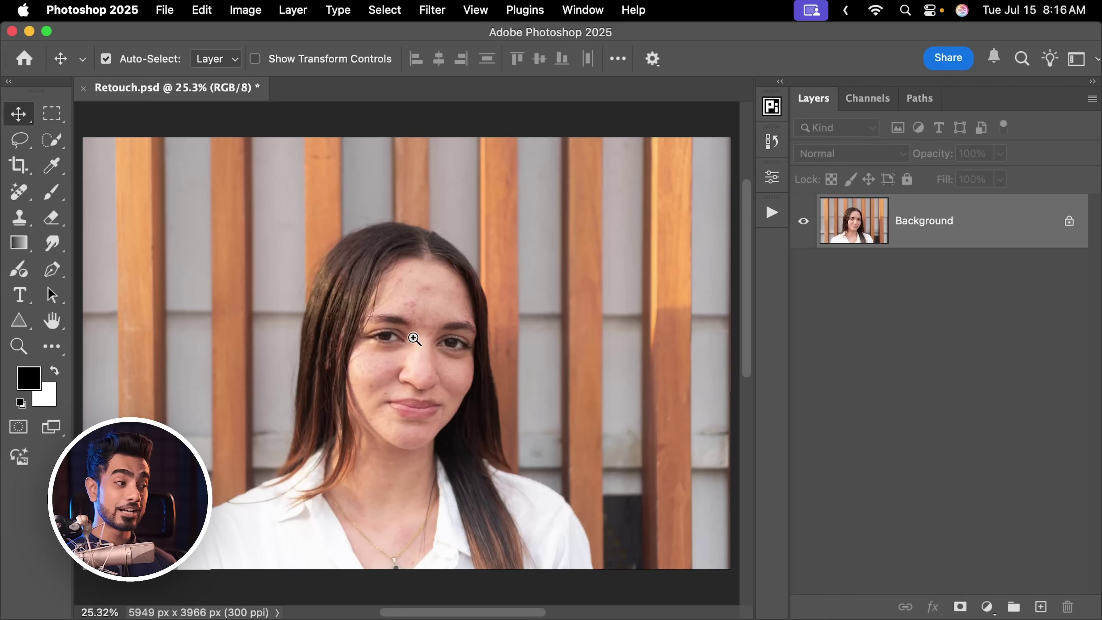
Step: Show the available actions, expand the PiXimperfect Pro Fast Skin Retouch set and select Skin Retouch with Options
left_click_drag(413, 338, 462, 327)
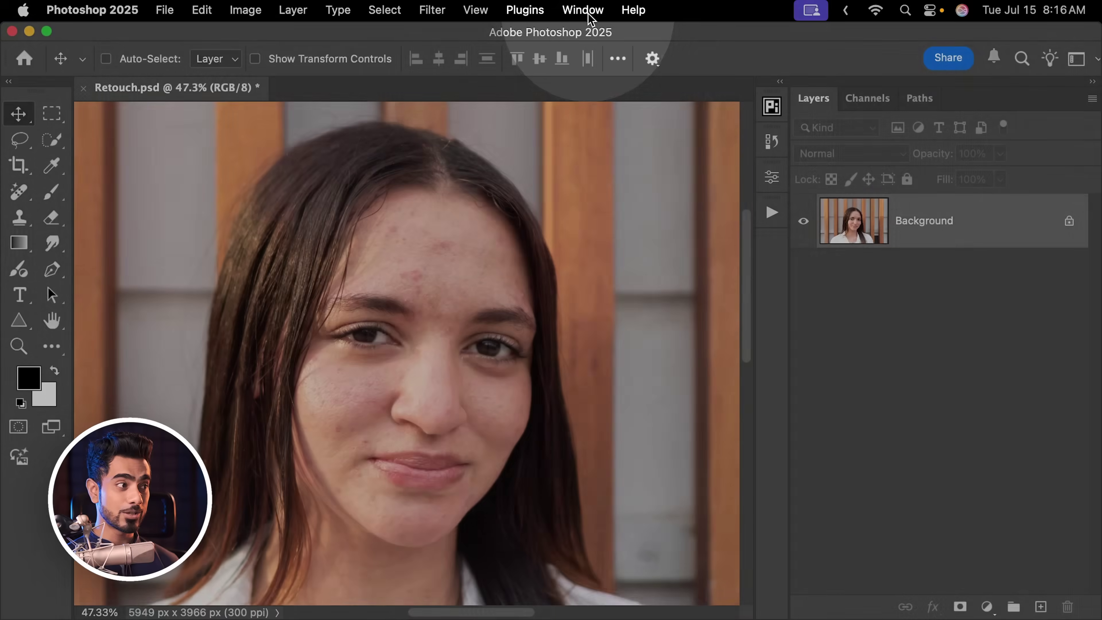
left_click(589, 15)
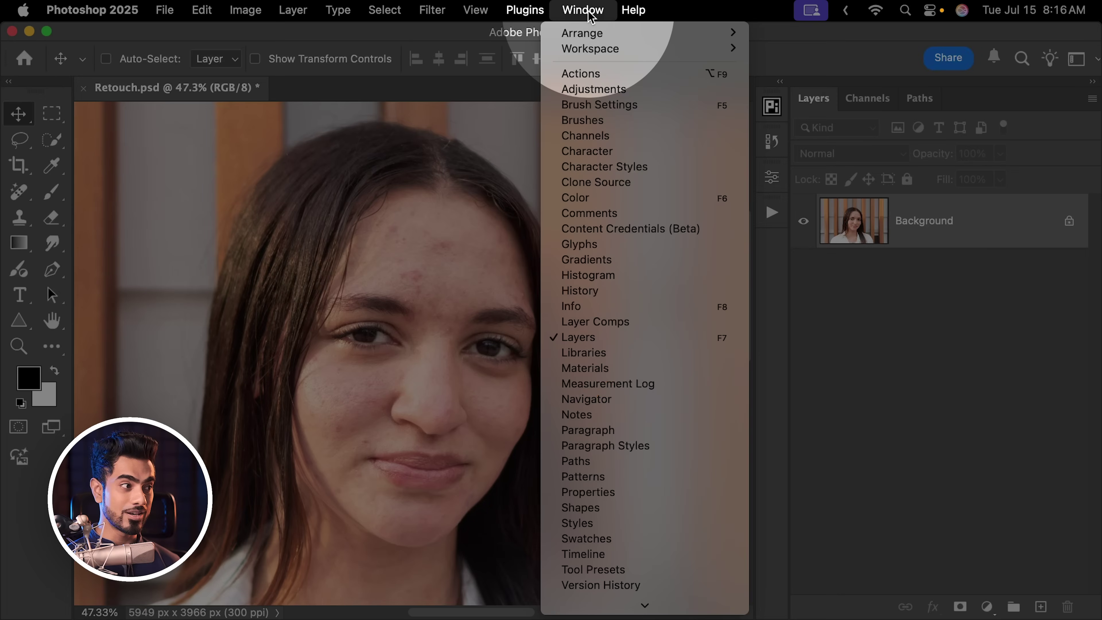
left_click(578, 74)
left_click(773, 212)
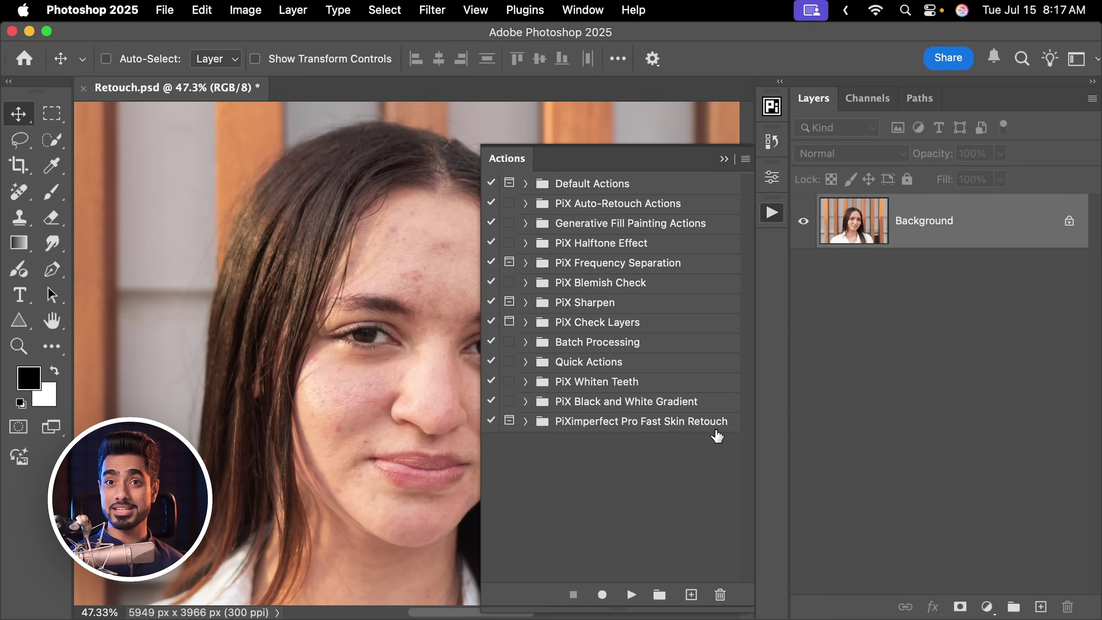
left_click(527, 422)
left_click(562, 442)
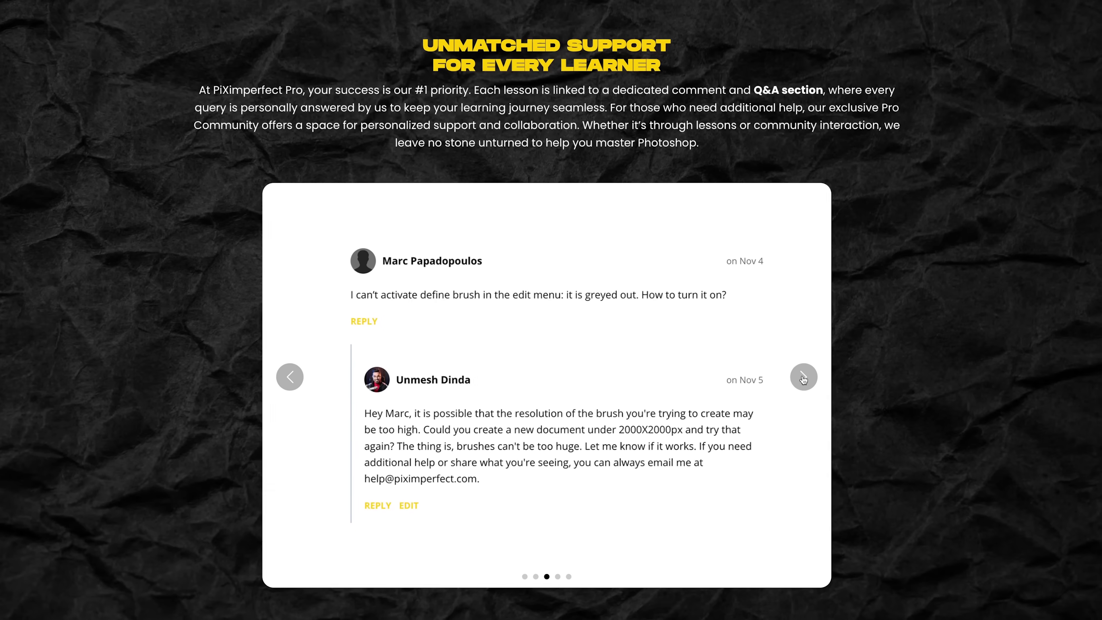
left_click(810, 381)
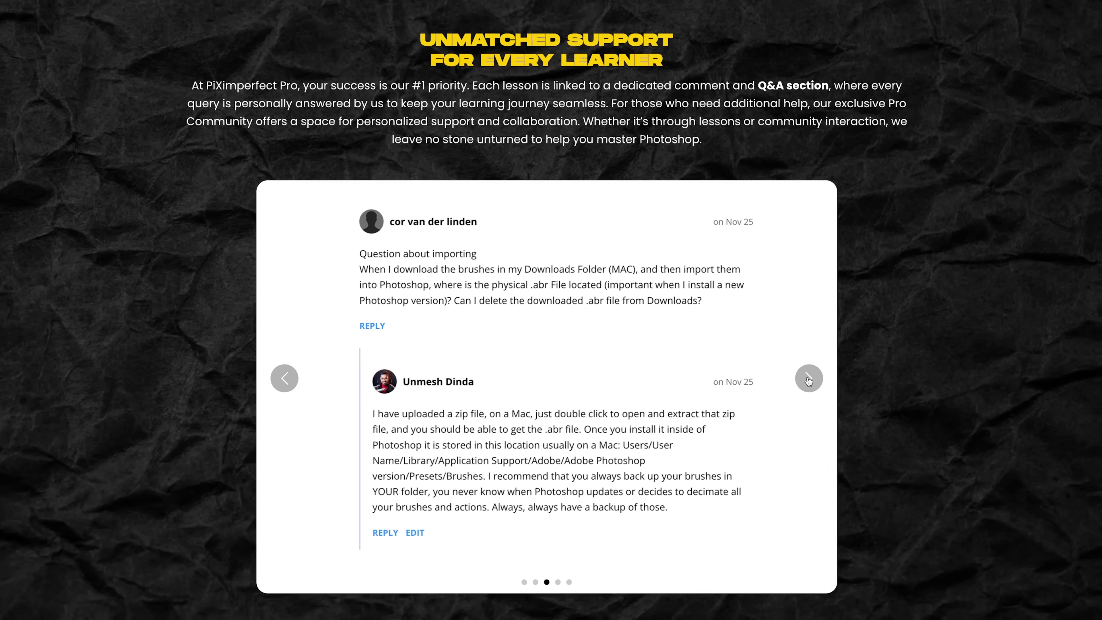
left_click(810, 381)
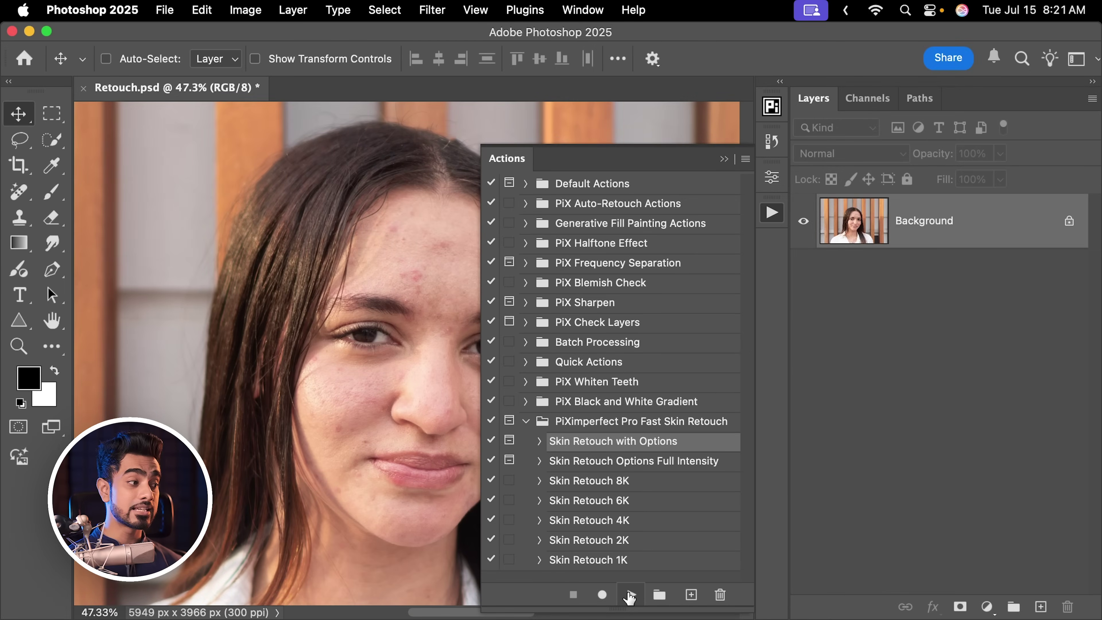
Step: Run the Skin Retouch with Options action and set its Median radius to 90 pixels so the facial features blur out
left_click(625, 596)
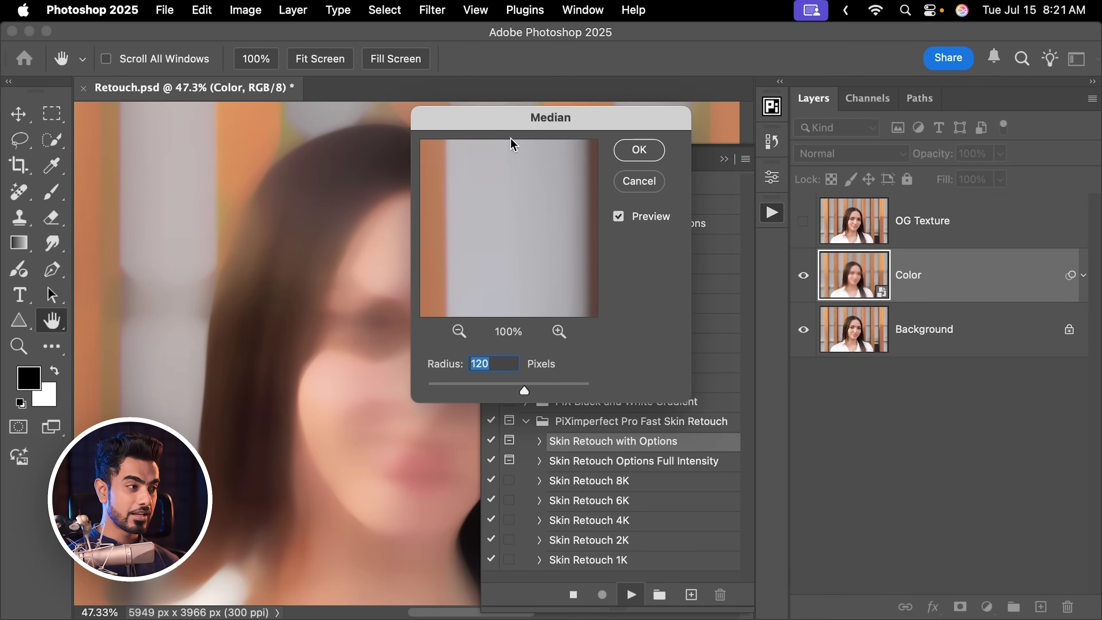
left_click_drag(526, 124, 662, 150)
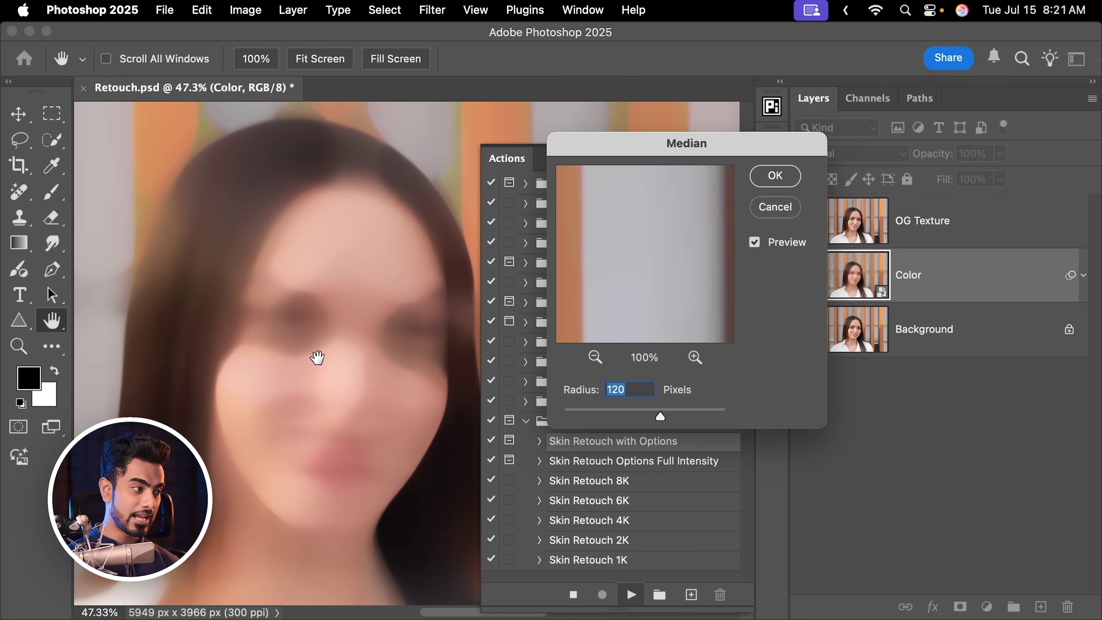
scroll(358, 361, "up", 2)
left_click_drag(660, 416, 592, 415)
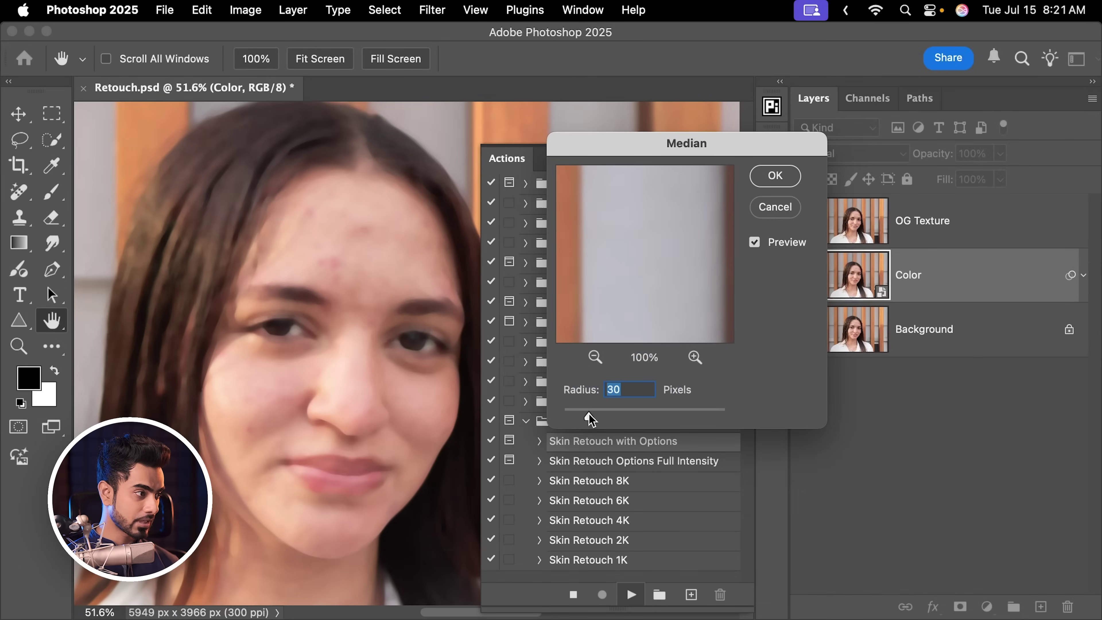
left_click_drag(590, 419, 643, 415)
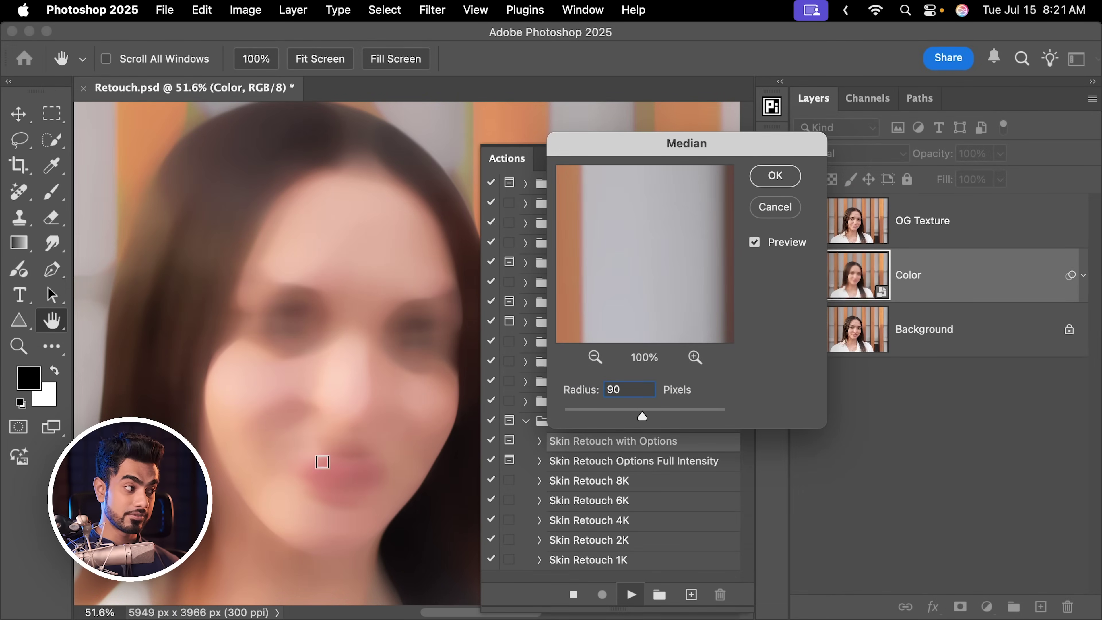
left_click(773, 183)
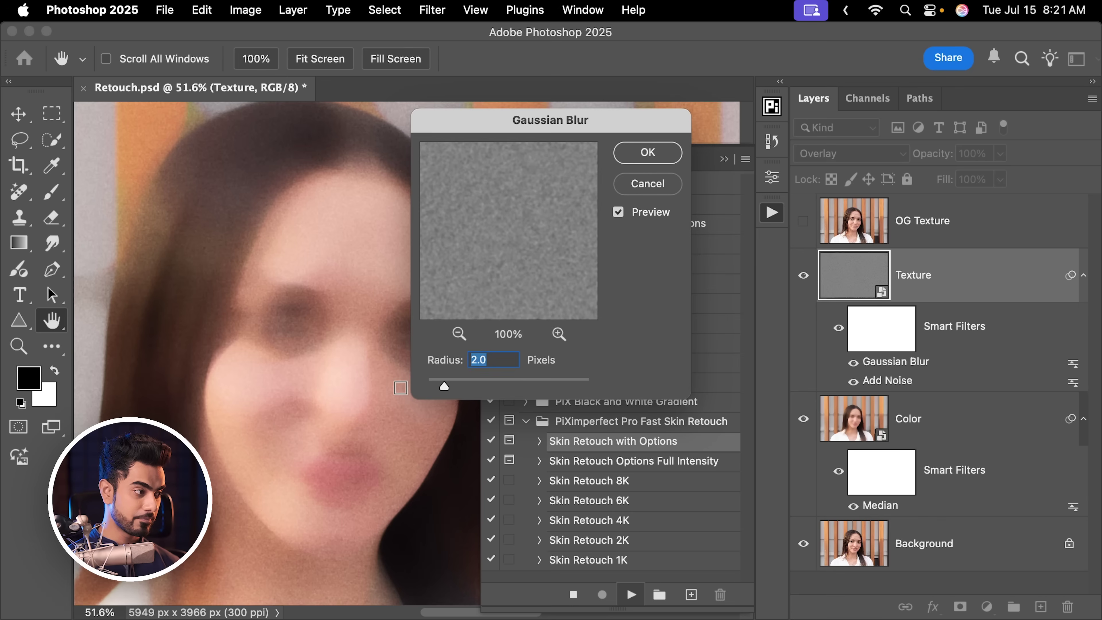
Step: Set the Gaussian Blur radius for the Texture layer's noise to 1.4 pixels
left_click_drag(508, 128, 669, 170)
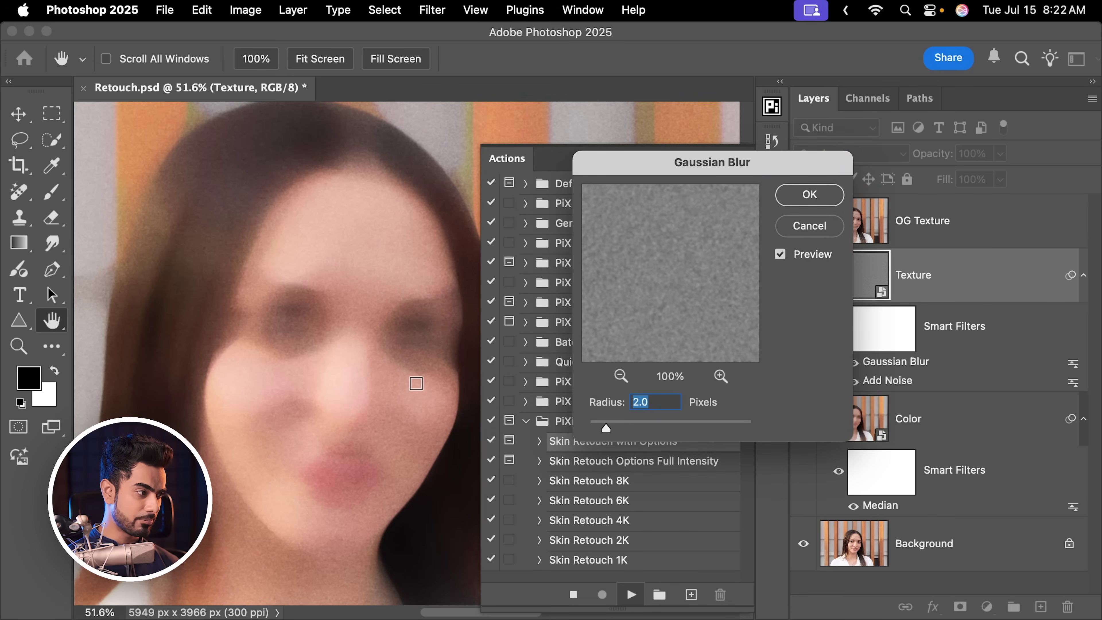
scroll(386, 398, "up", 5)
left_click_drag(605, 429, 582, 429)
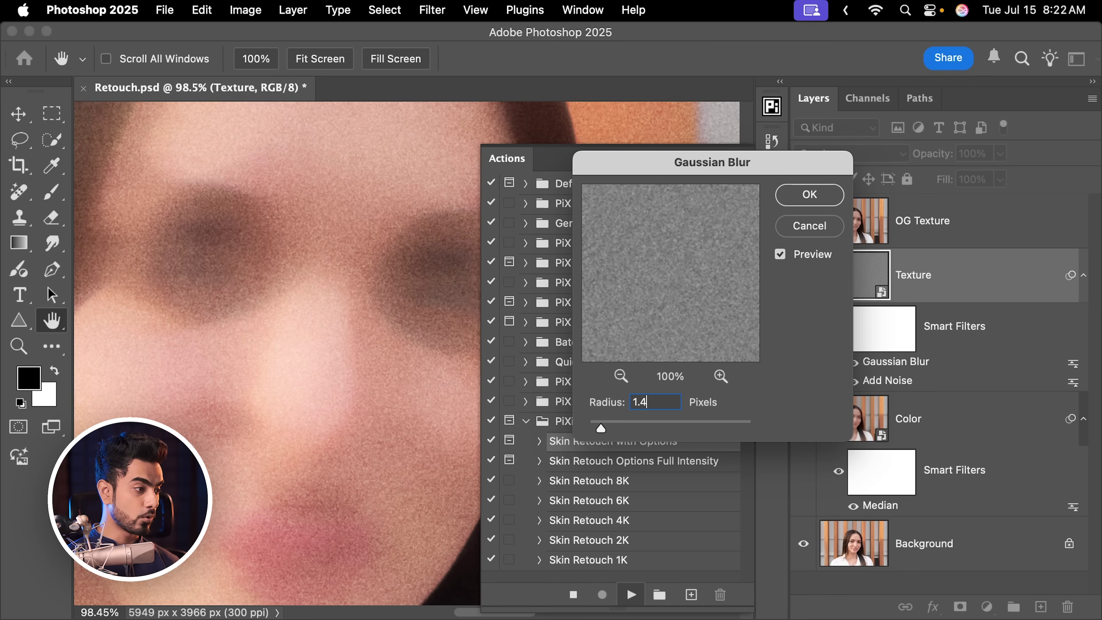
left_click(810, 195)
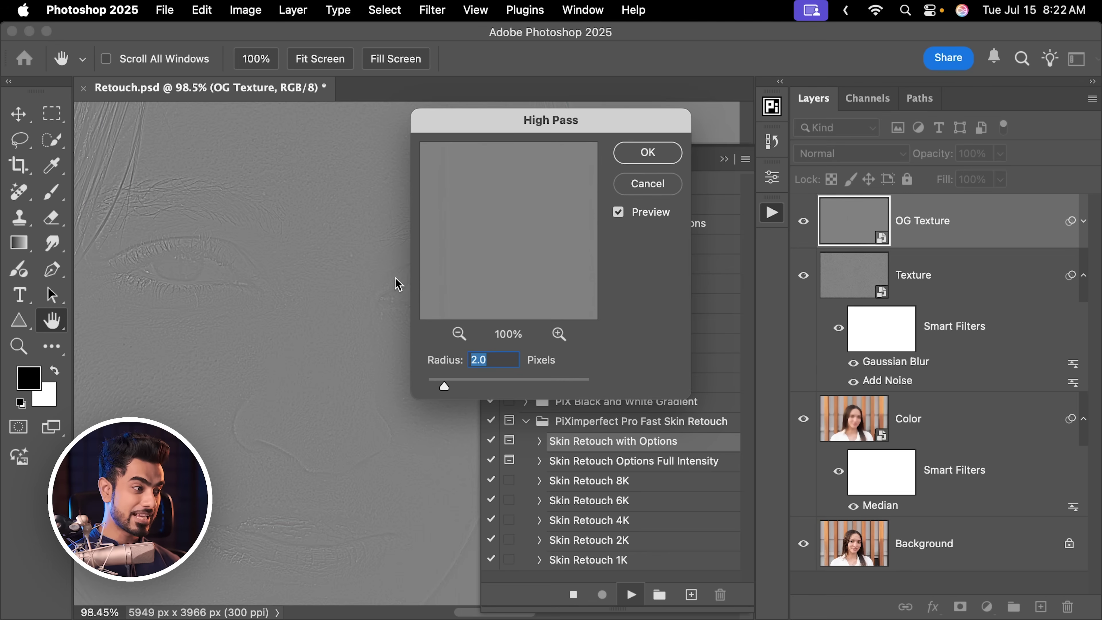
Step: Try several High Pass radii on the OG Texture layer and apply a radius of 2 pixels
scroll(297, 309, "down", 3)
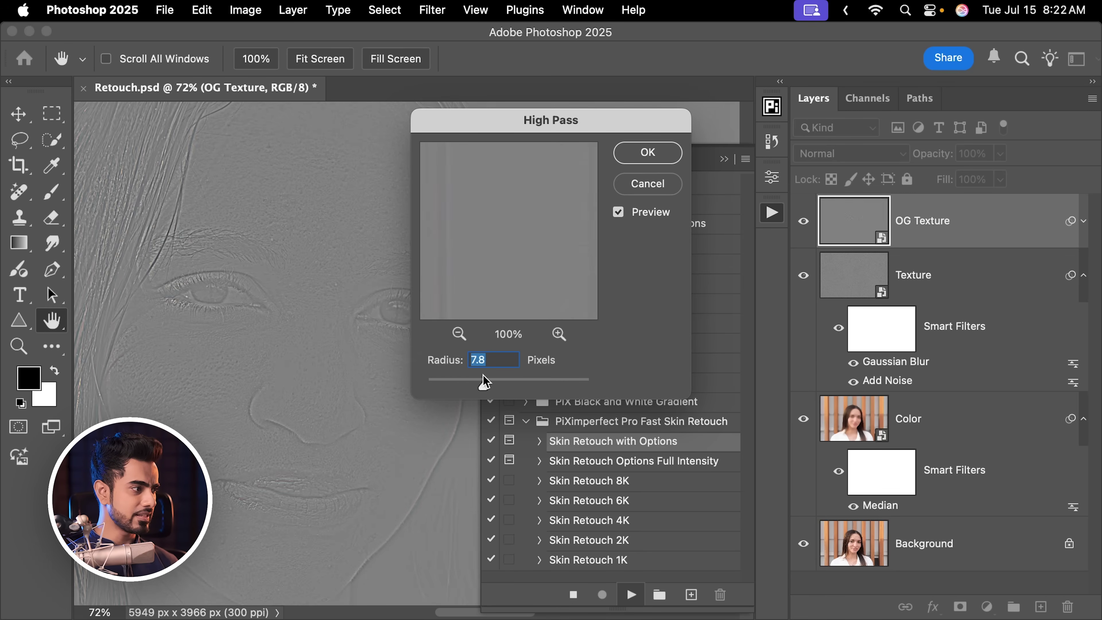
left_click_drag(471, 381, 460, 385)
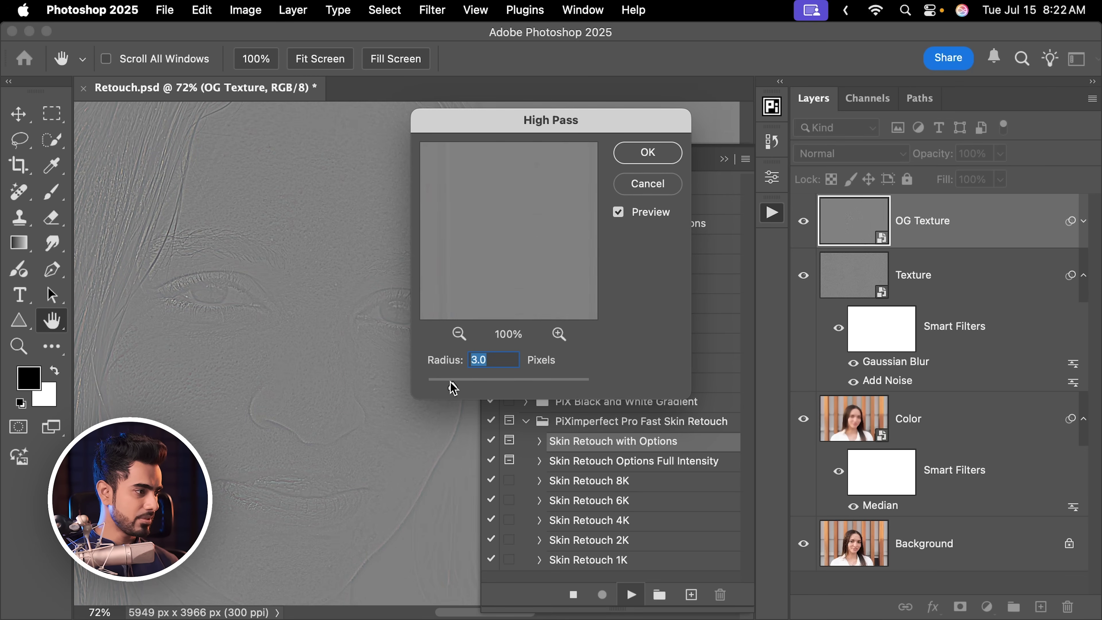
type("2")
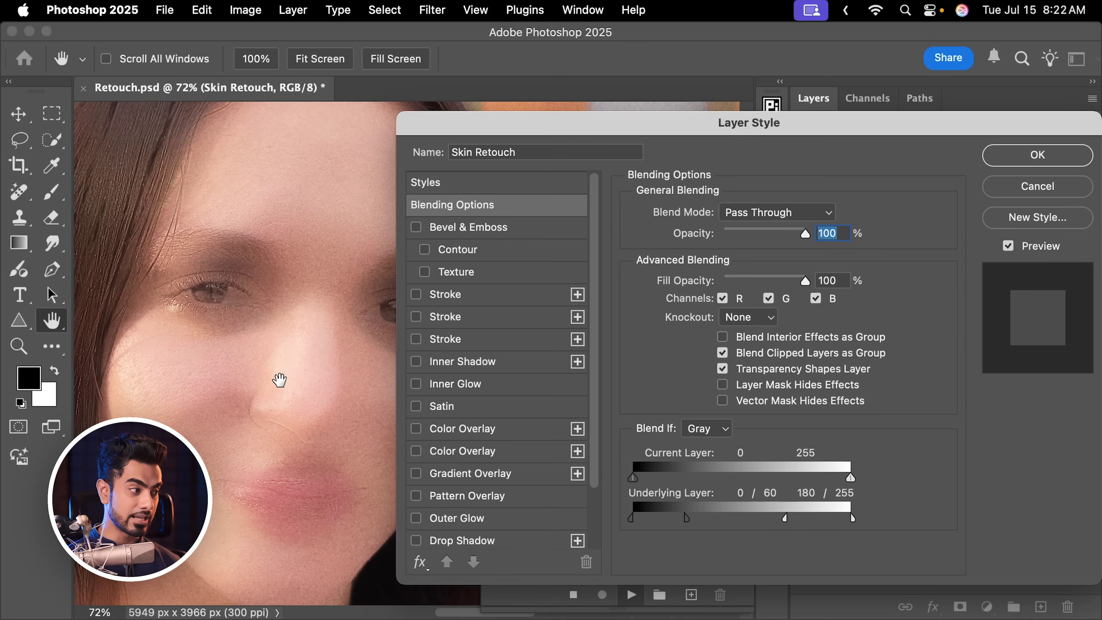
Step: Set the Skin Retouch group's Blend If Underlying Layer range to 0/163 for shadows and 166/255 for highlights
left_click_drag(316, 356, 298, 365)
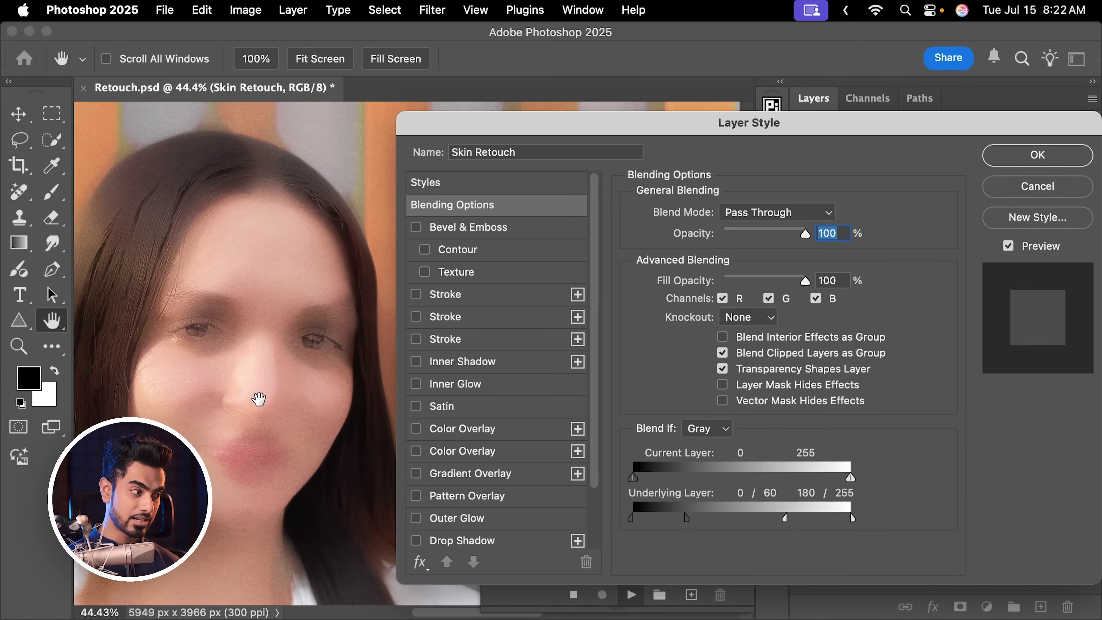
scroll(295, 397, "up", 2)
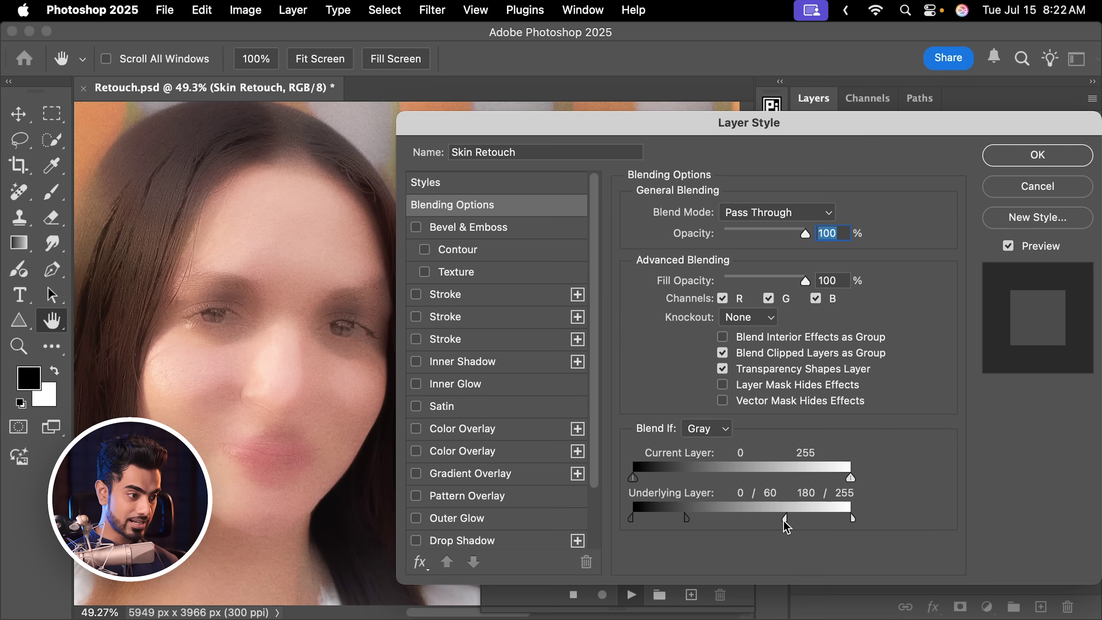
mouse_move(786, 522)
left_mouse_down()
mouse_move(744, 523)
mouse_move(778, 520)
left_mouse_up()
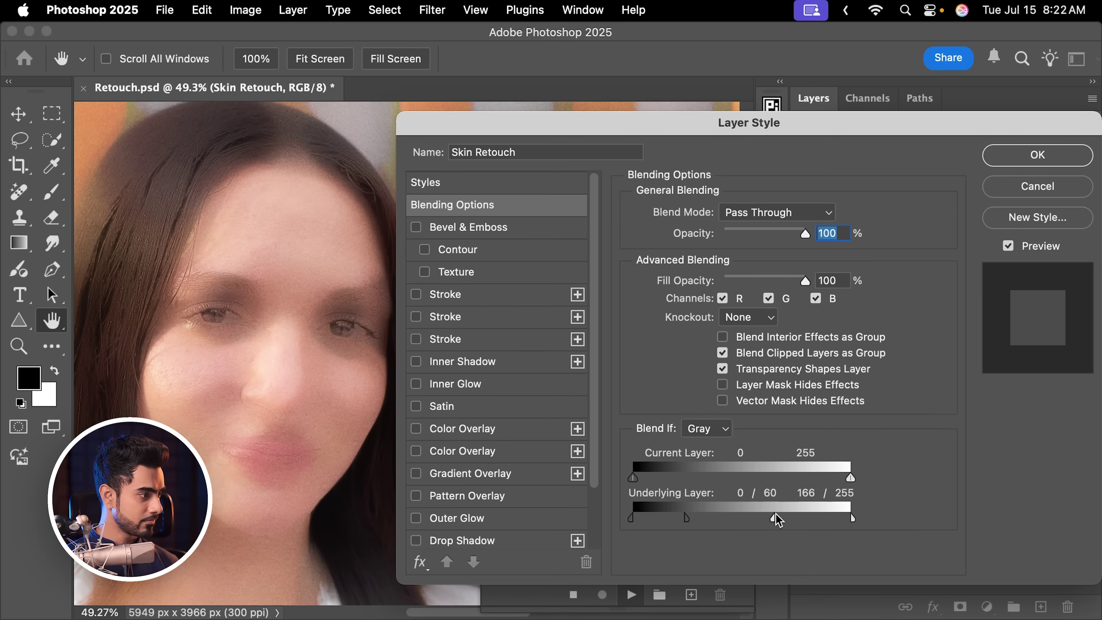
left_click_drag(691, 522, 771, 515)
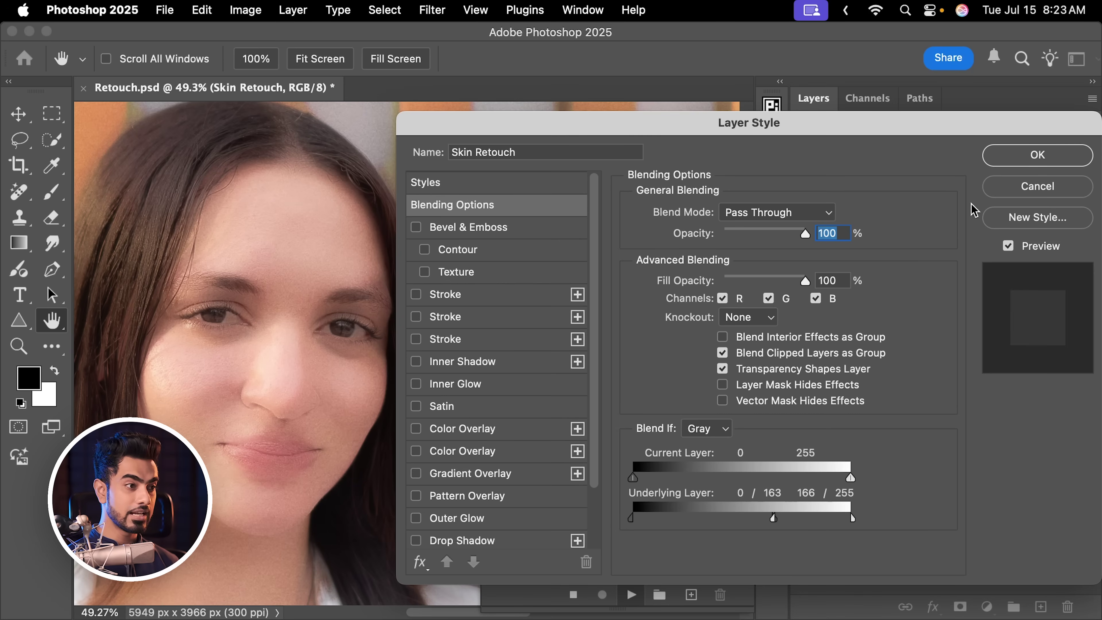
left_click(1018, 161)
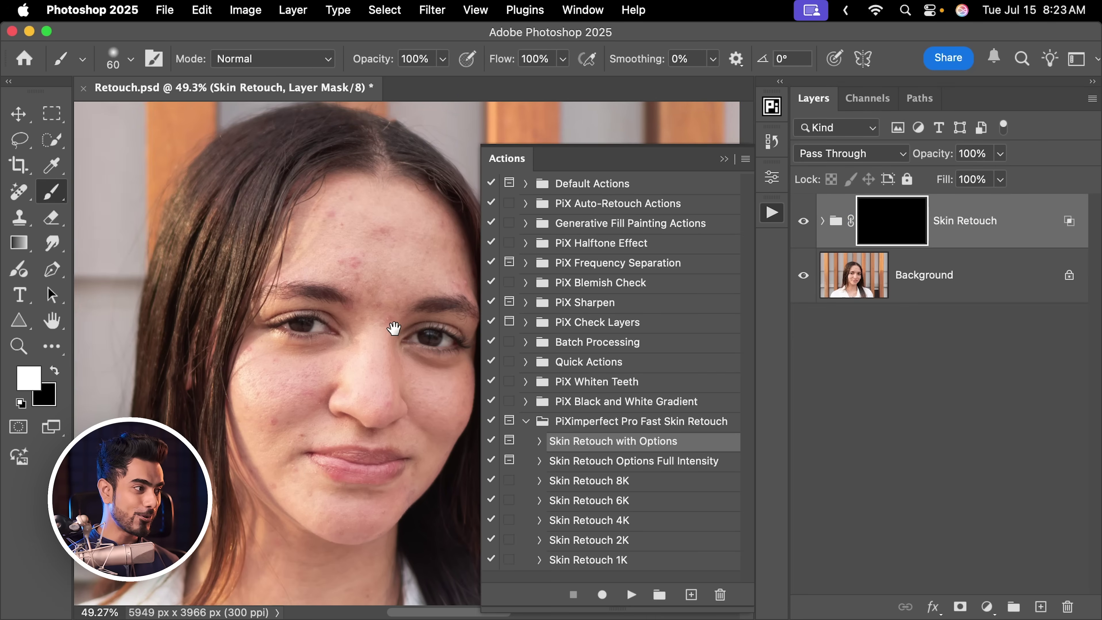
Step: Paint white on the Skin Retouch mask over the blemished forehead with the brush enlarged to 250 pixels
scroll(393, 327, "up", 4)
key("bracketright")
key("bracketright")
key("bracketright")
key("bracketright")
key("bracketright")
key("bracketright")
key("bracketright")
key("bracketright")
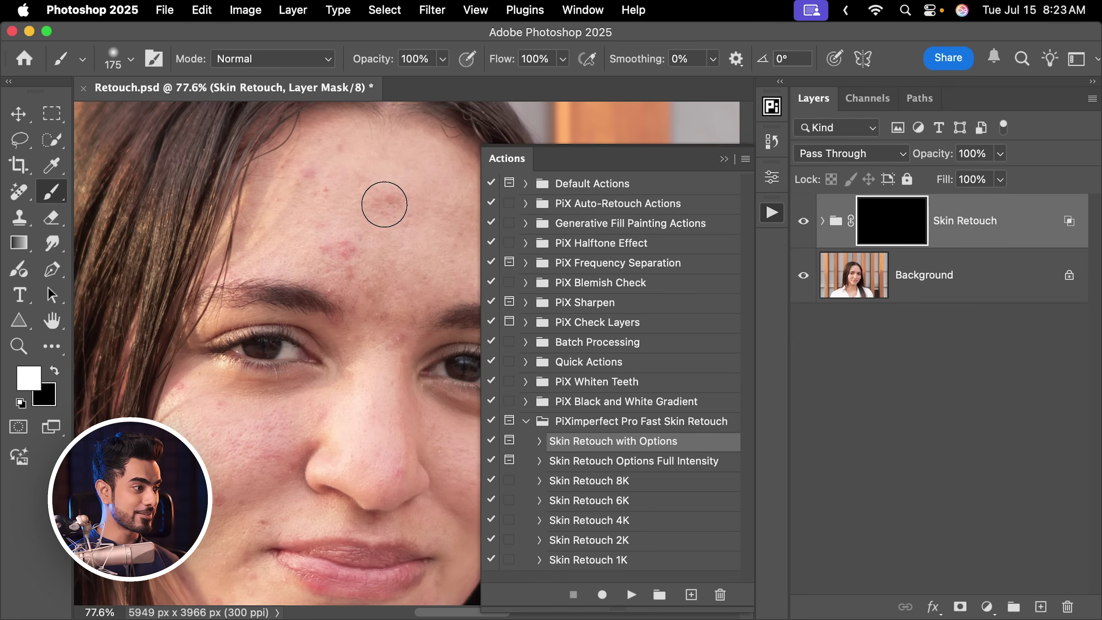
left_click(393, 291)
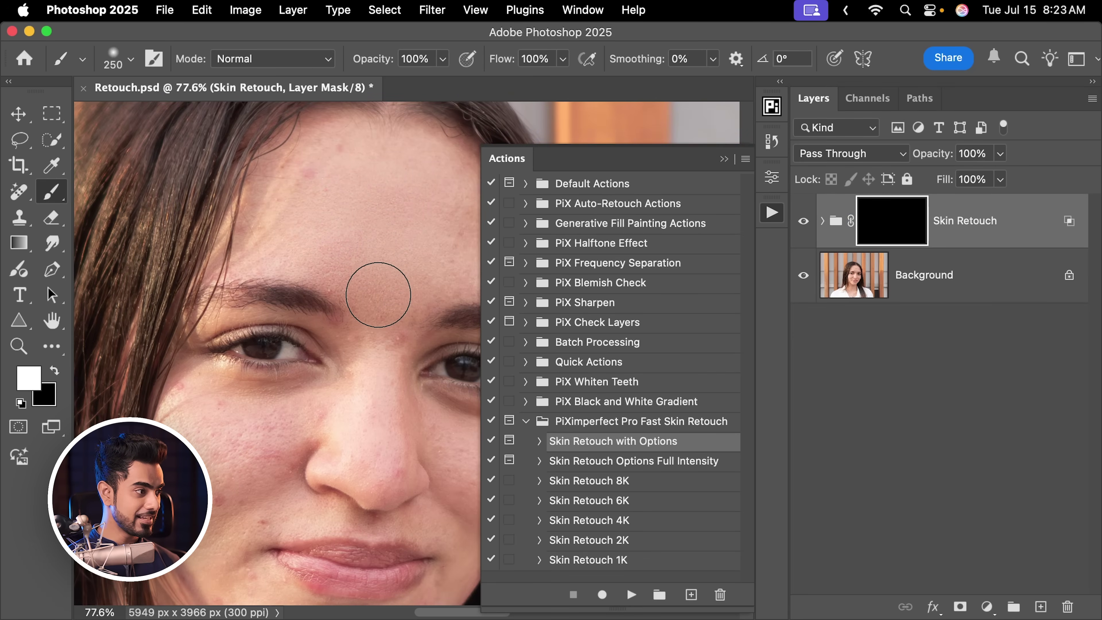
scroll(337, 200, "right", 5)
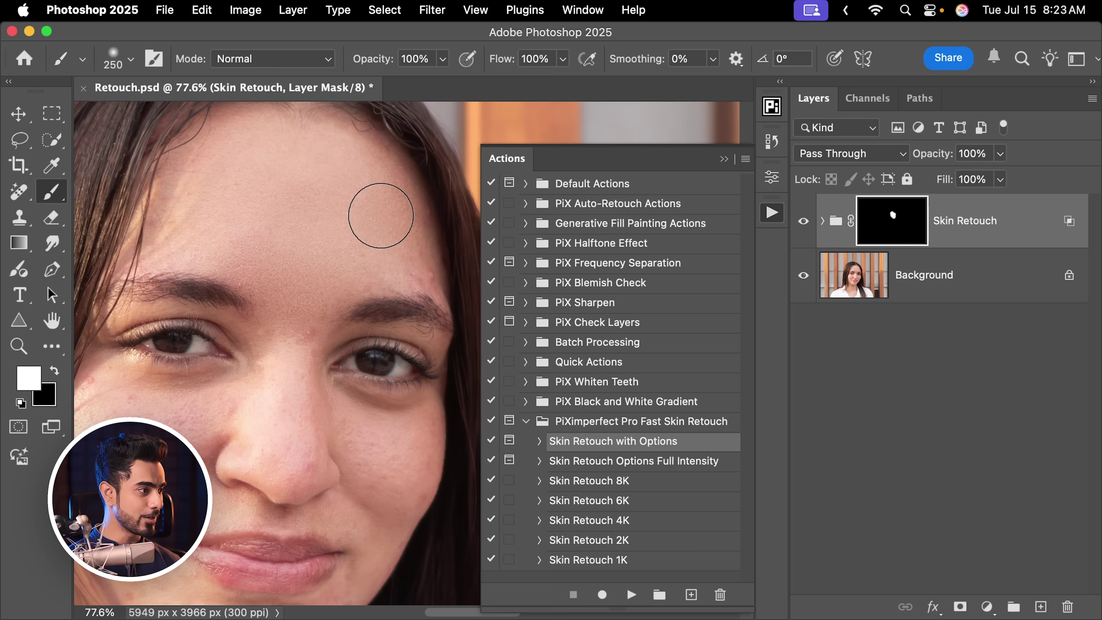
mouse_move(371, 242)
left_mouse_down()
mouse_move(420, 266)
mouse_move(377, 262)
mouse_move(325, 285)
left_mouse_up()
Step: Lower the opacity of the Texture layer inside the Skin Retouch group to 40%
scroll(368, 209, "up", 5)
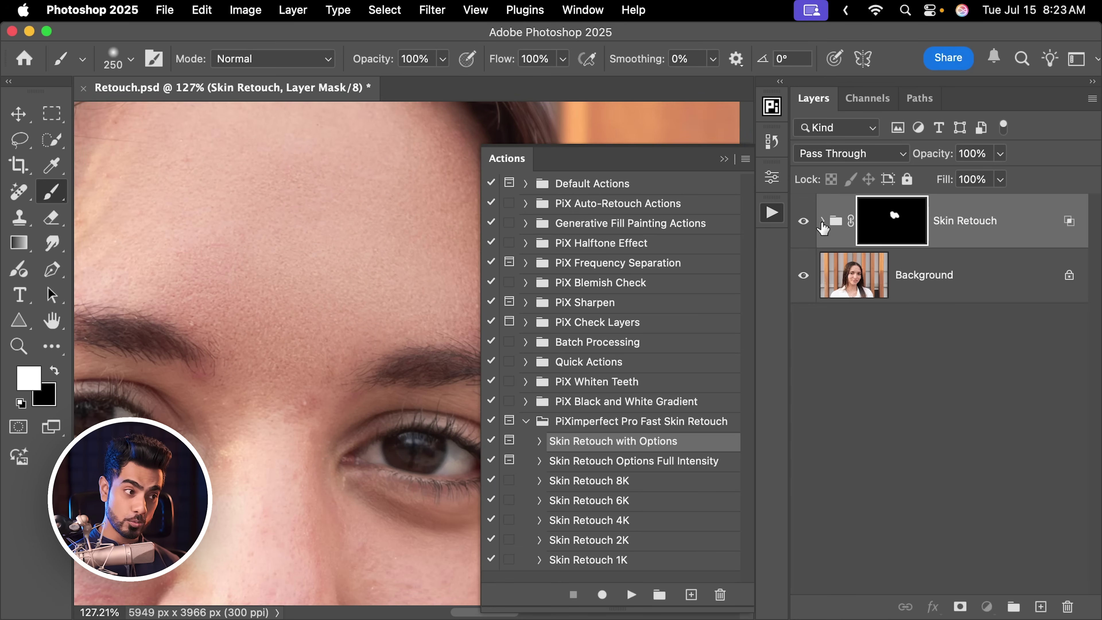
left_click(822, 221)
left_click(961, 390)
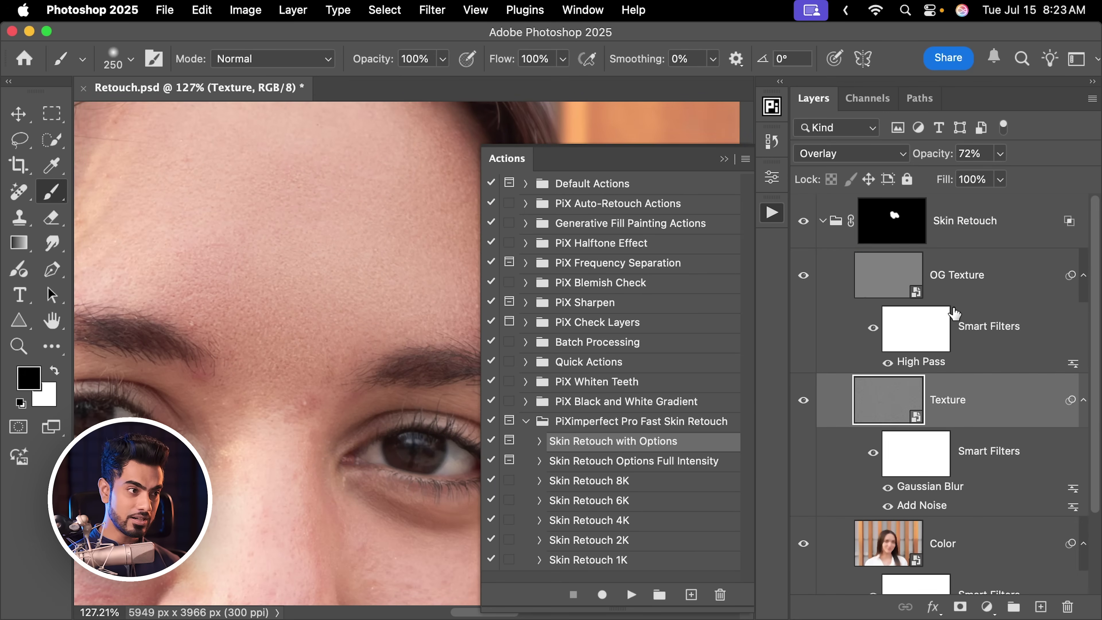
left_click(981, 153)
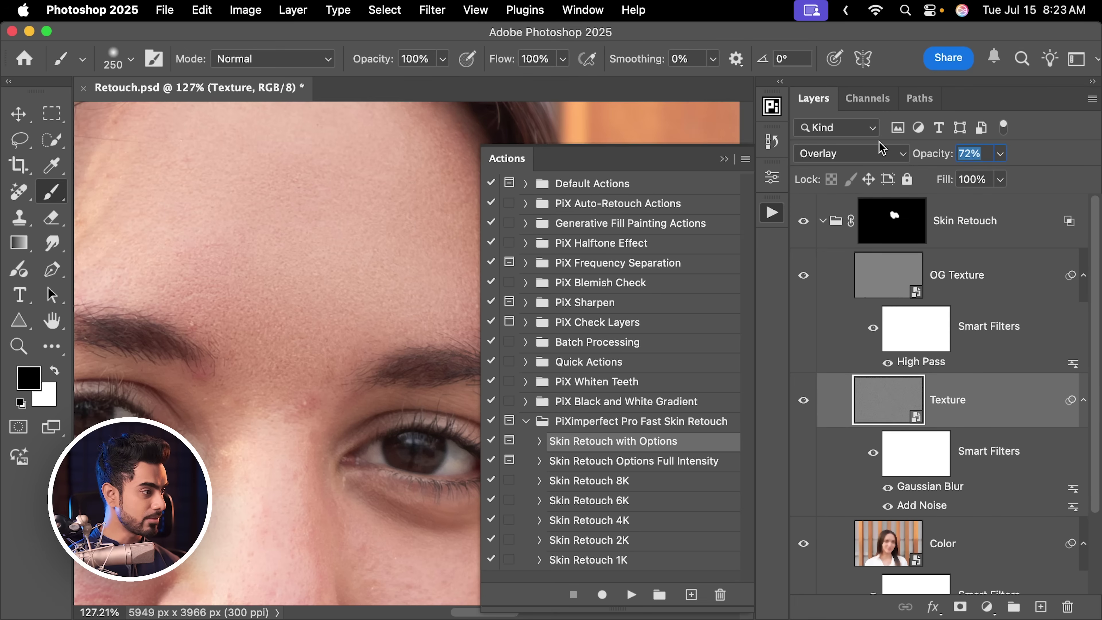
key("Return")
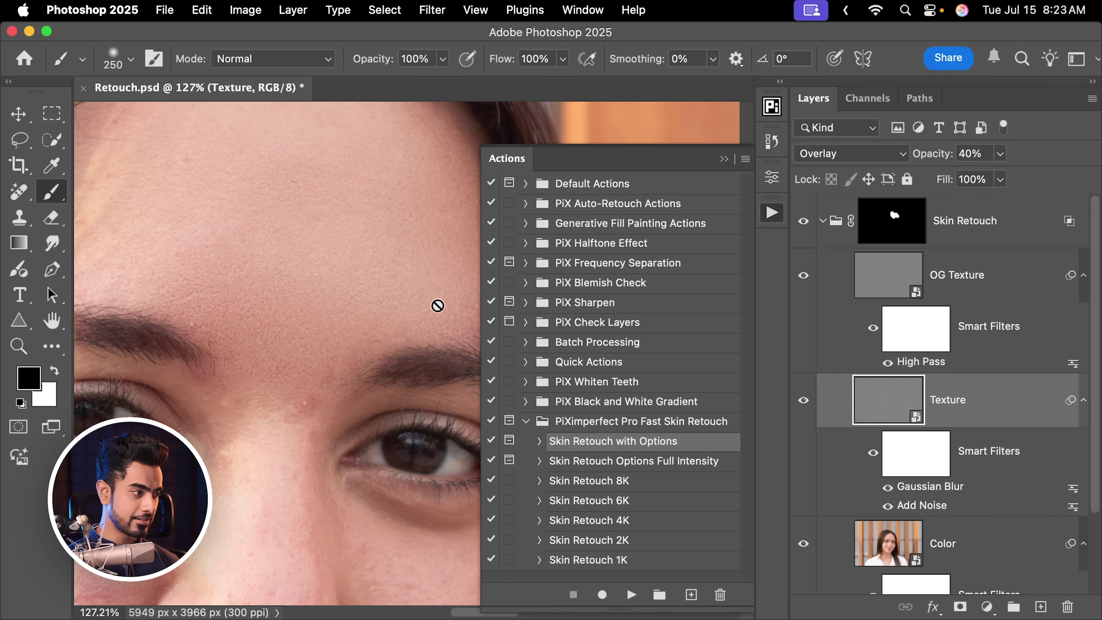
Step: Paint white on the Skin Retouch group's mask over the cheek and chin, using a smaller brush
scroll(437, 304, "down", 5)
scroll(345, 279, "down", 3)
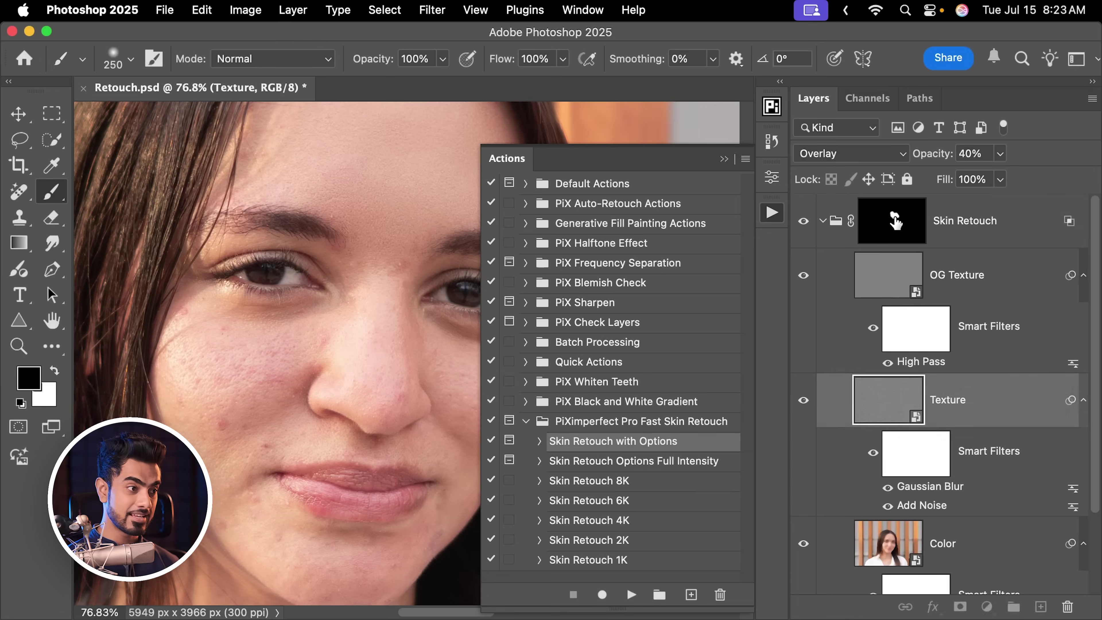
left_click(893, 222)
key("x")
mouse_move(232, 347)
left_mouse_down()
mouse_move(196, 341)
mouse_move(261, 369)
left_mouse_up()
key("bracketleft")
key("bracketleft")
scroll(204, 421, "down", 3)
mouse_move(204, 421)
left_mouse_down()
mouse_move(293, 475)
mouse_move(330, 469)
left_mouse_up()
Step: Extend the white mask painting to the tight skin areas between the eyes and around the mouth, reducing the brush to 100 pixels
scroll(344, 445, "right", 3)
key("bracketleft")
scroll(401, 339, "up", 3)
scroll(303, 325, "left", 2)
key("bracketleft")
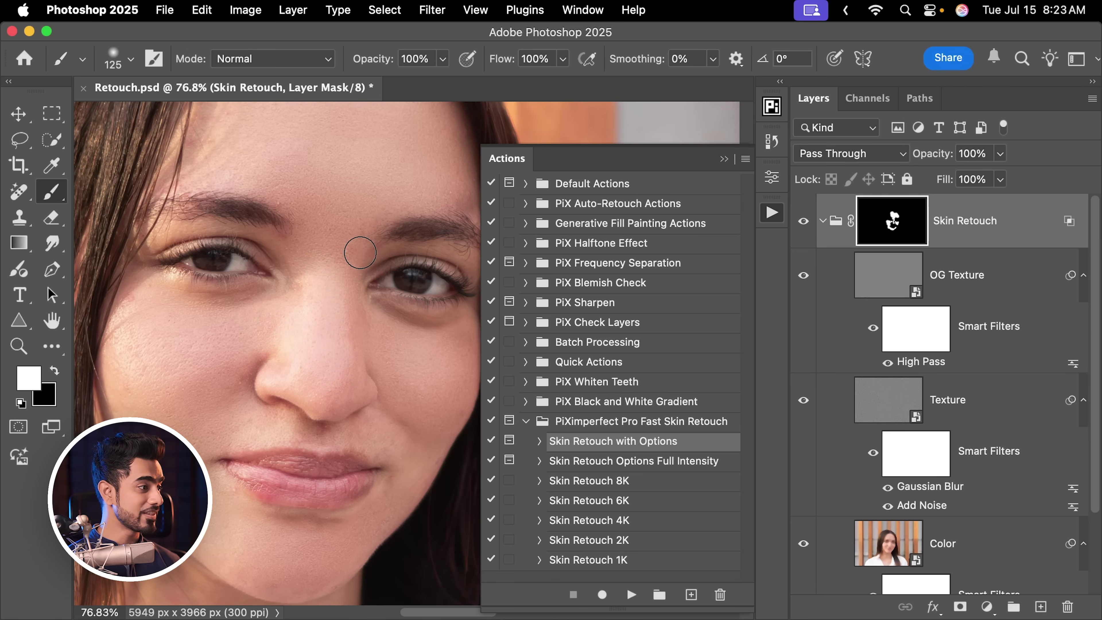
scroll(360, 221, "right", 2)
scroll(362, 235, "down", 2)
scroll(363, 234, "left", 3)
key("bracketleft")
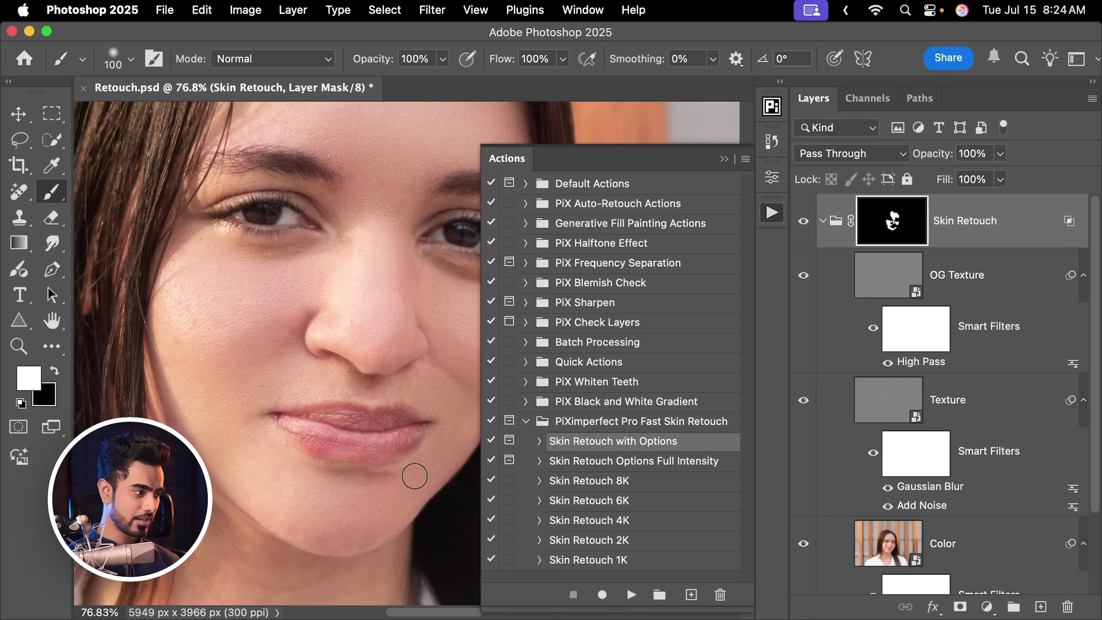
Step: Compare the whole face with the Skin Retouch group hidden and shown
scroll(426, 303, "down", 3)
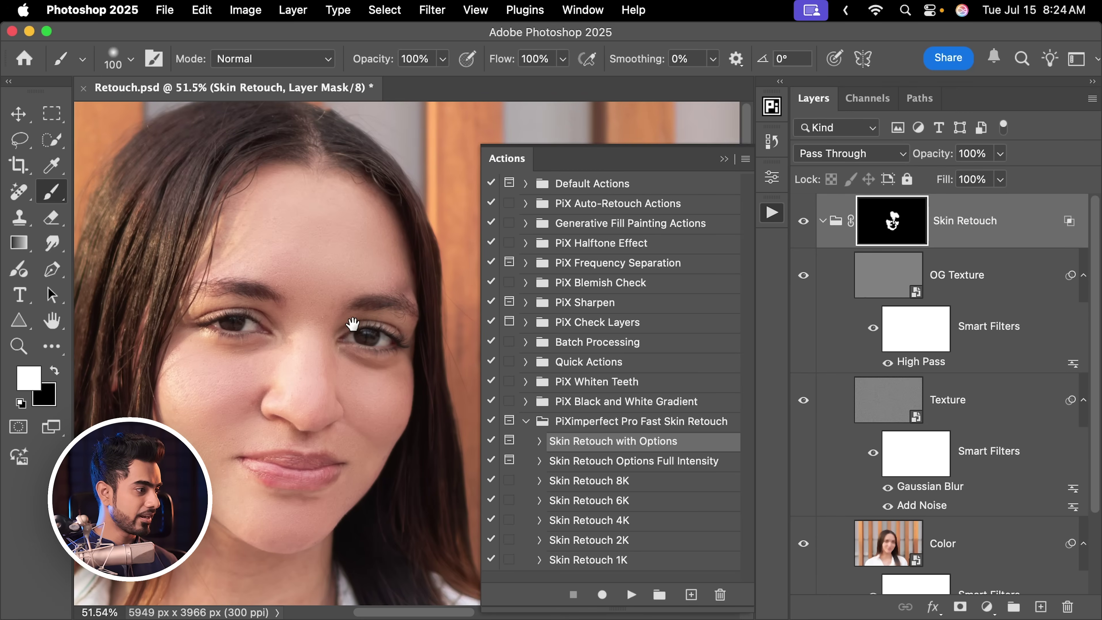
left_click(802, 221)
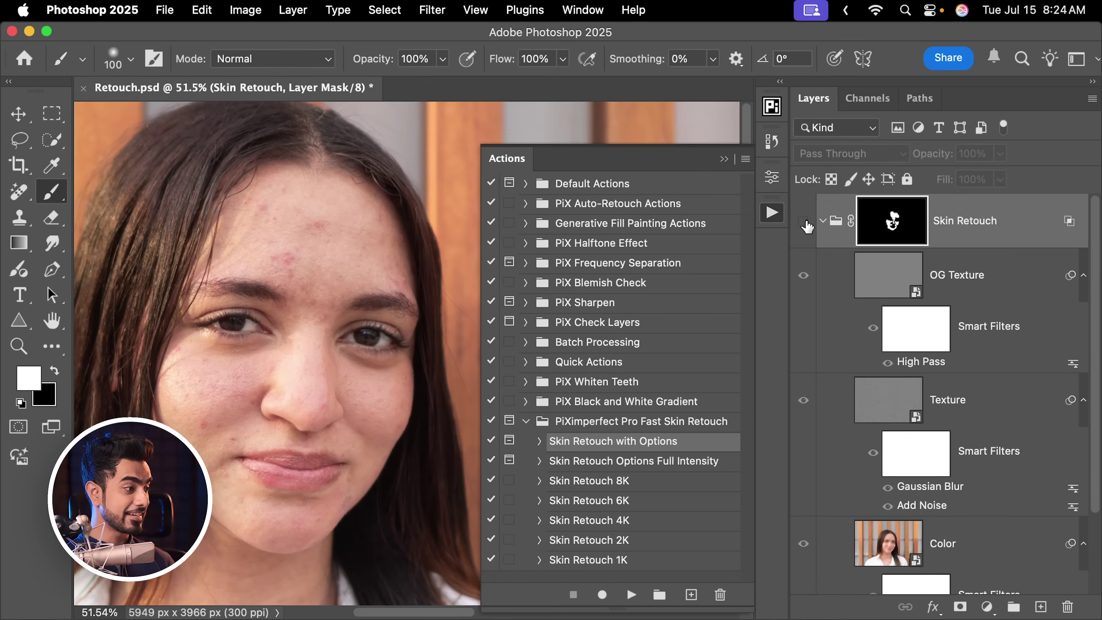
left_click(803, 223)
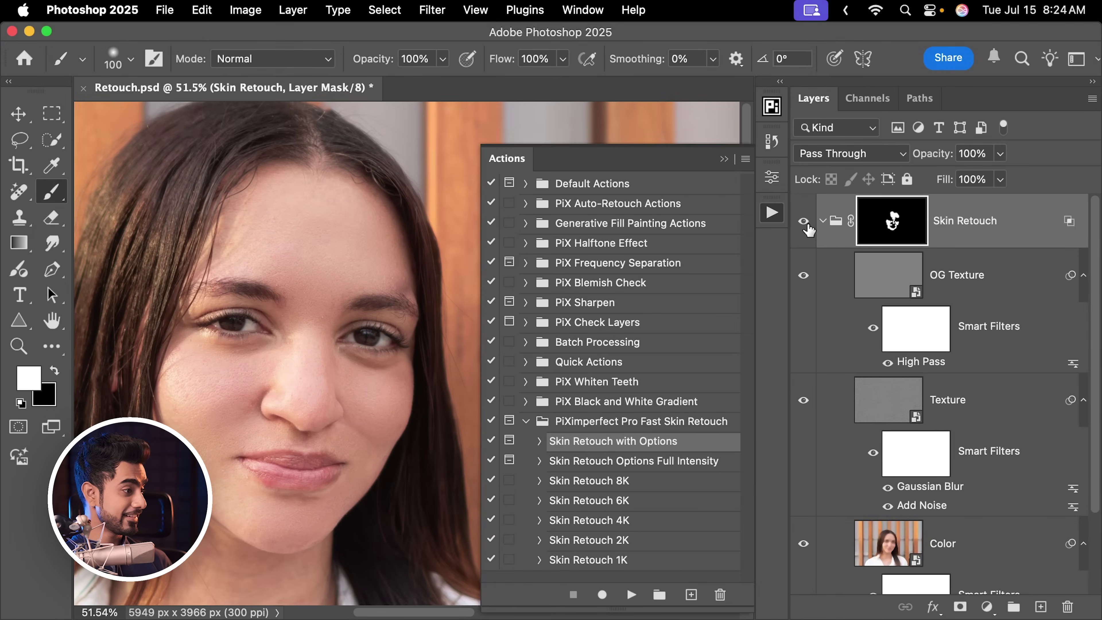
Step: Collapse the Skin Retouch group and set its opacity to 76%
left_click(822, 221)
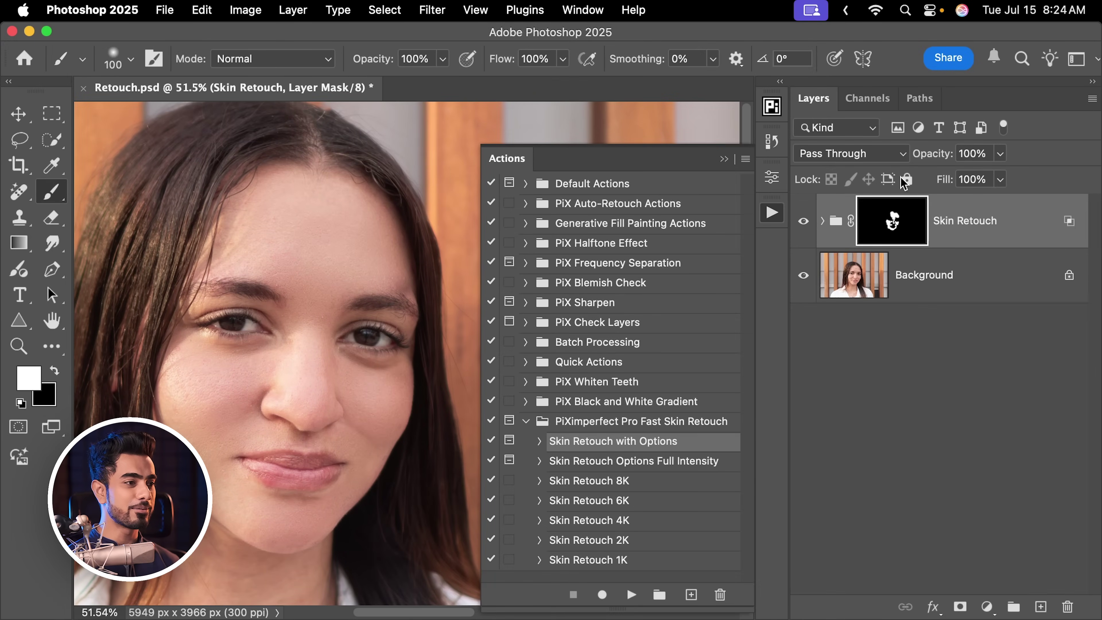
left_click_drag(943, 159, 926, 160)
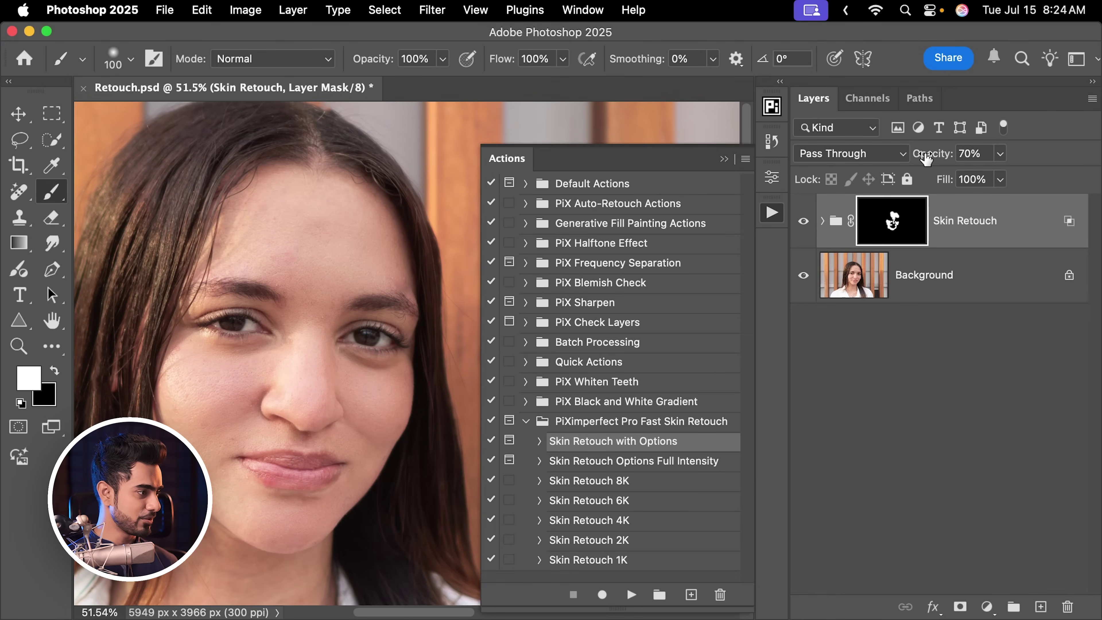
type("75")
key("Return")
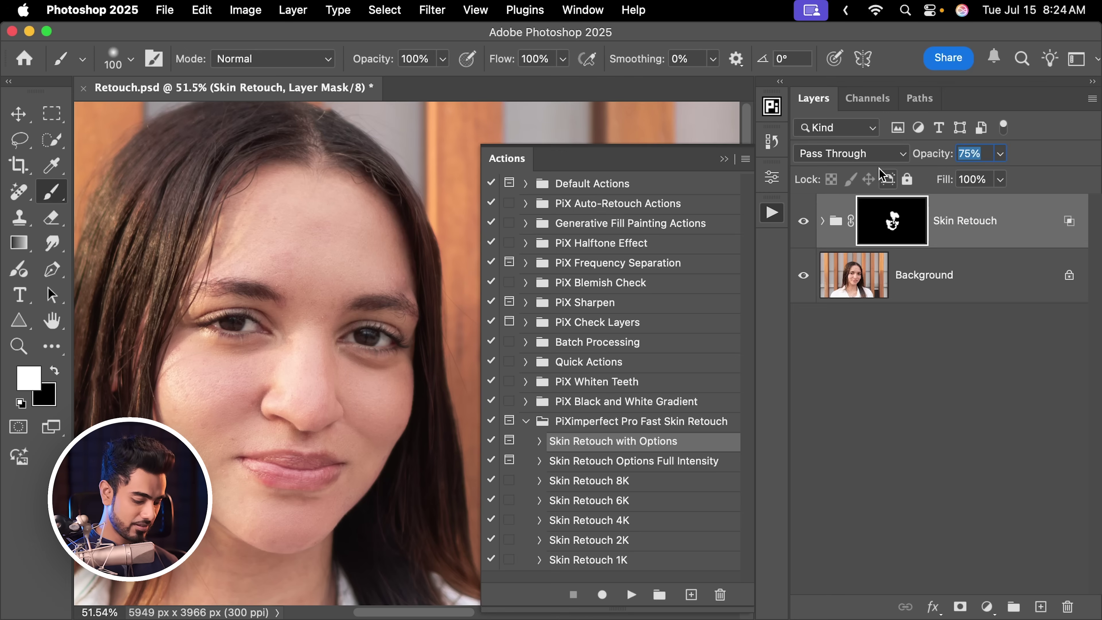
key("Return")
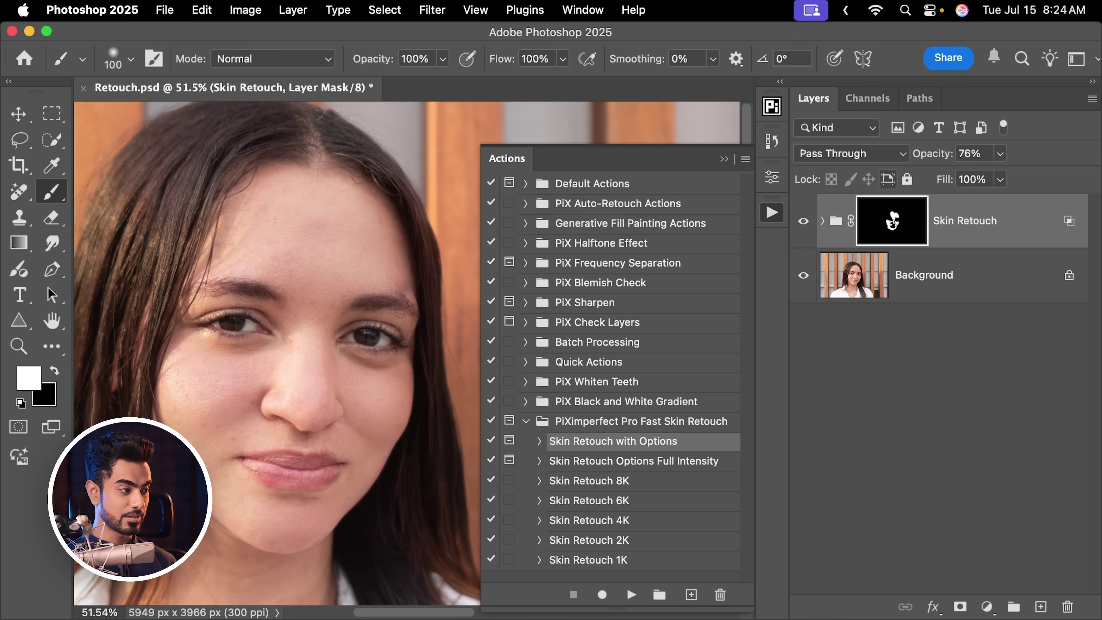
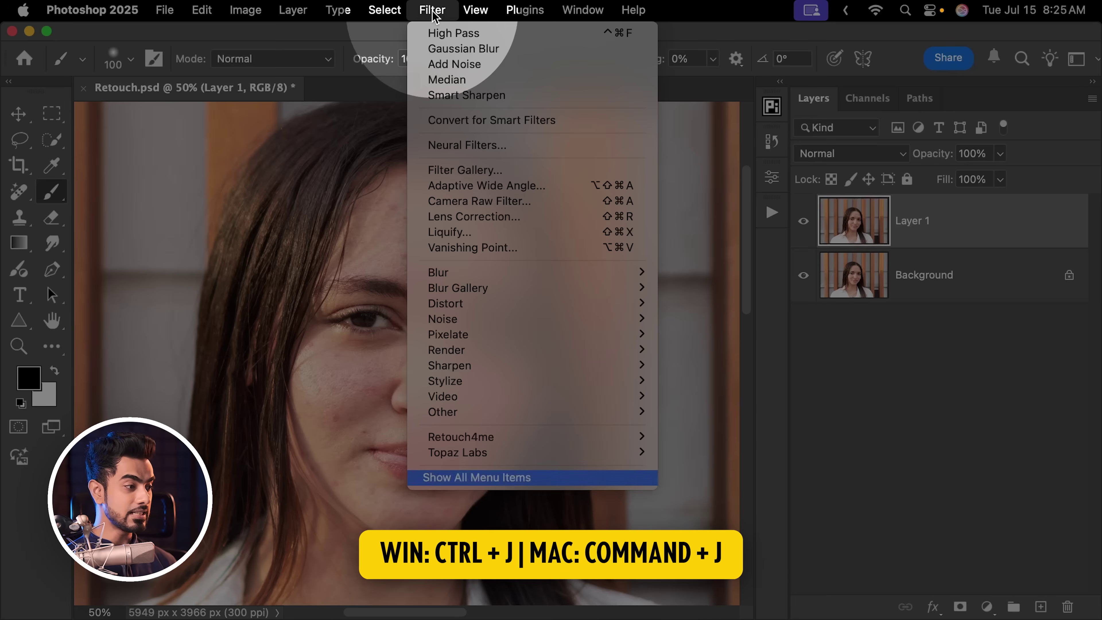
Step: Apply the Retouch4me Heal filter to Layer 1 with Sensitivity at 100 and Make Mask enabled
mouse_move(489, 438)
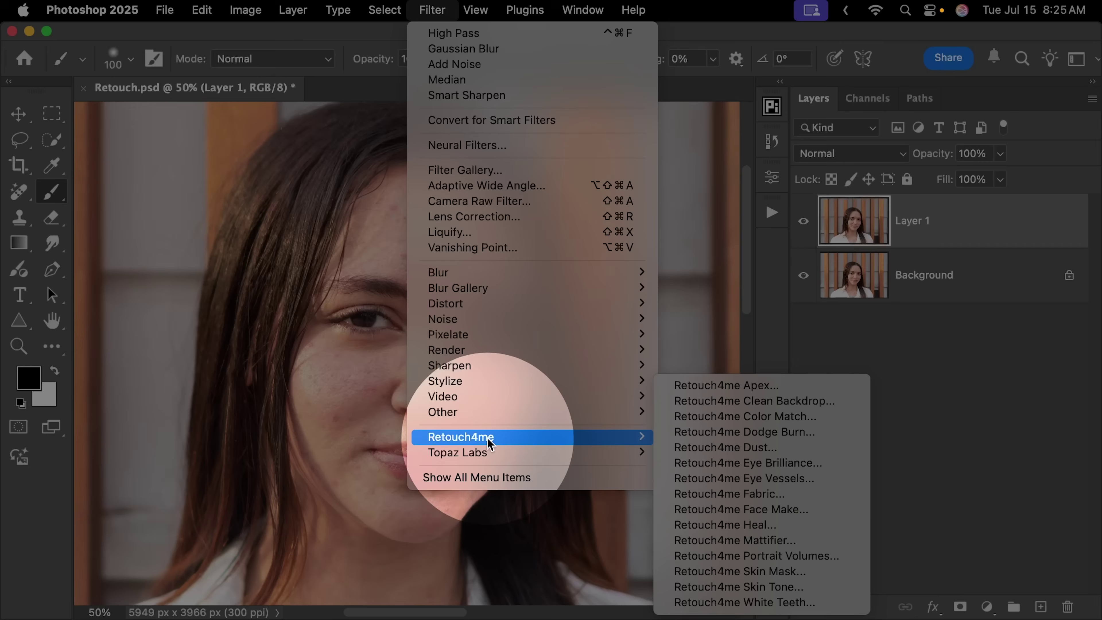
mouse_move(517, 438)
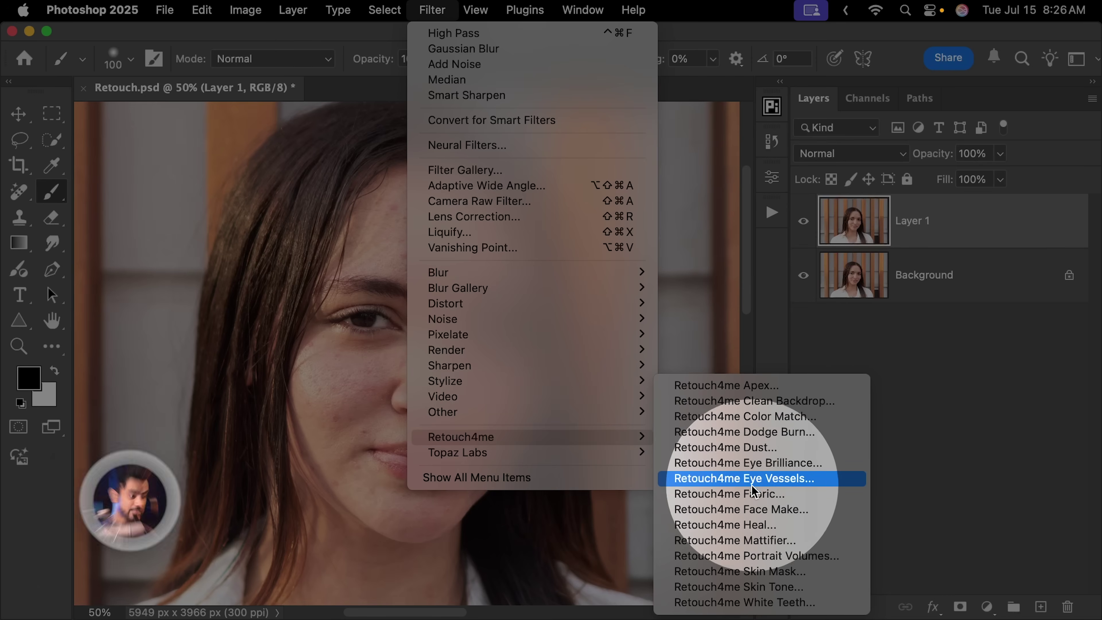
left_click(747, 525)
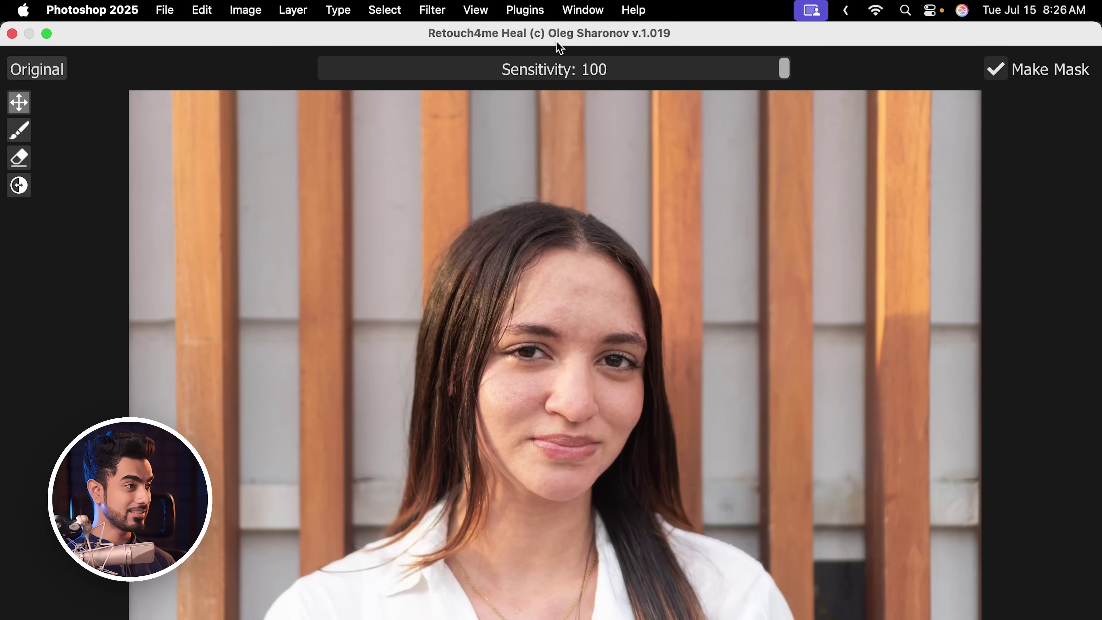
double_click(563, 32)
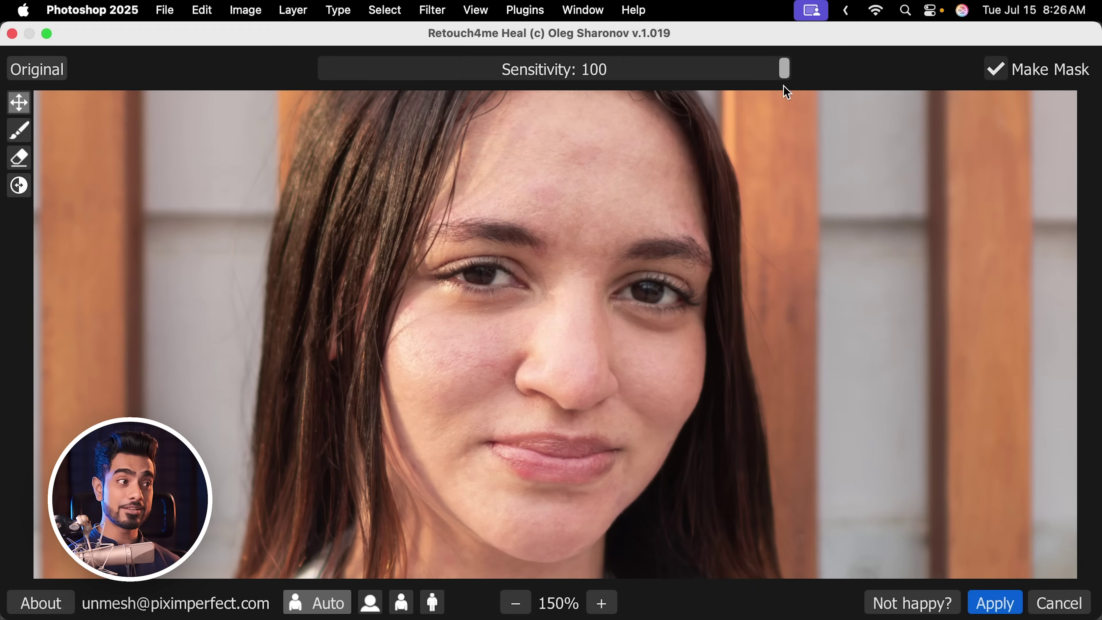
left_click_drag(783, 72, 815, 84)
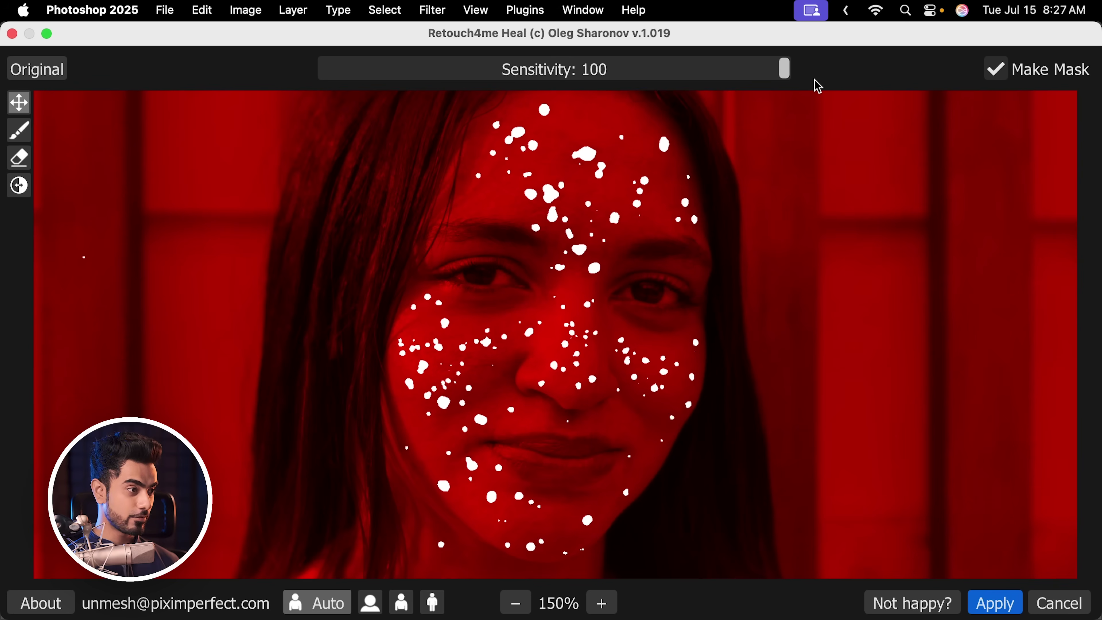
left_click(999, 83)
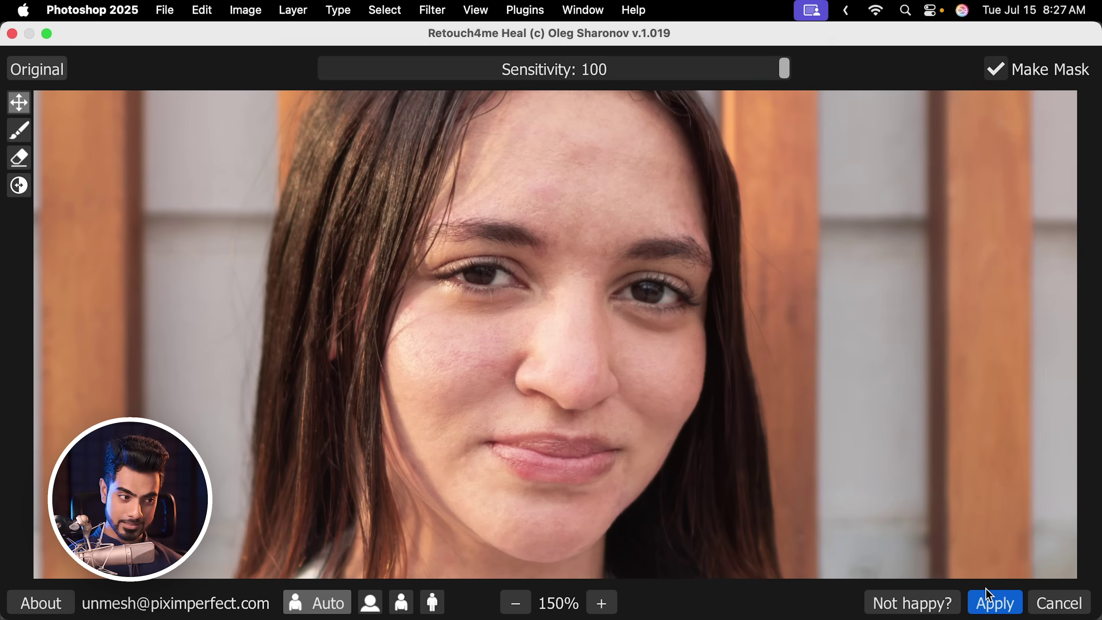
left_click(992, 600)
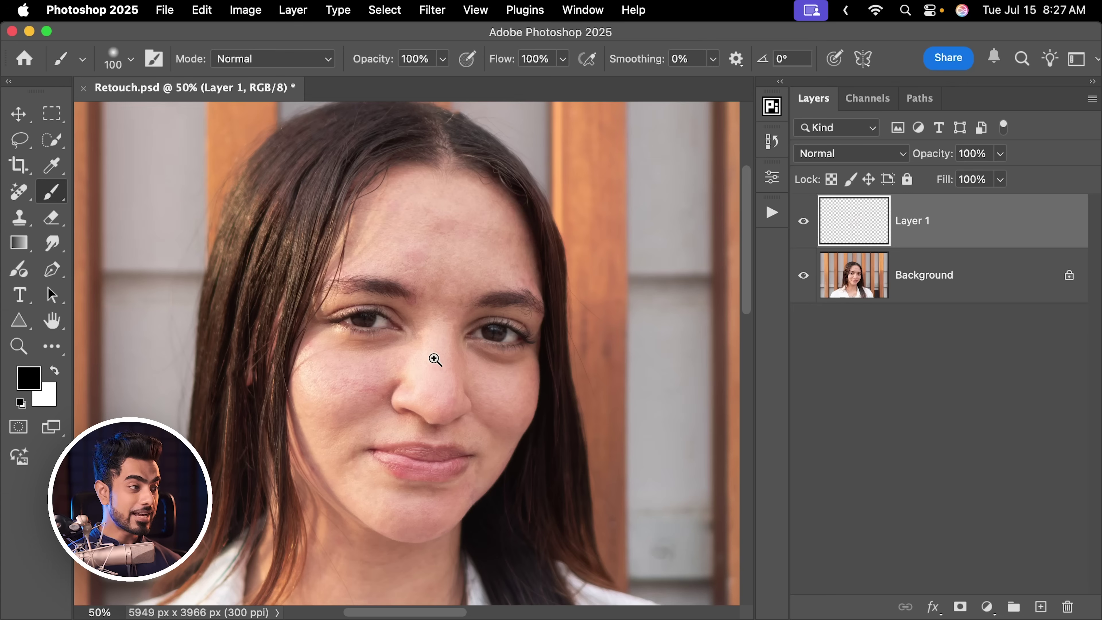
Step: Compare the forehead, cheeks and chin with Layer 1's healing hidden and shown
left_click_drag(434, 359, 450, 352)
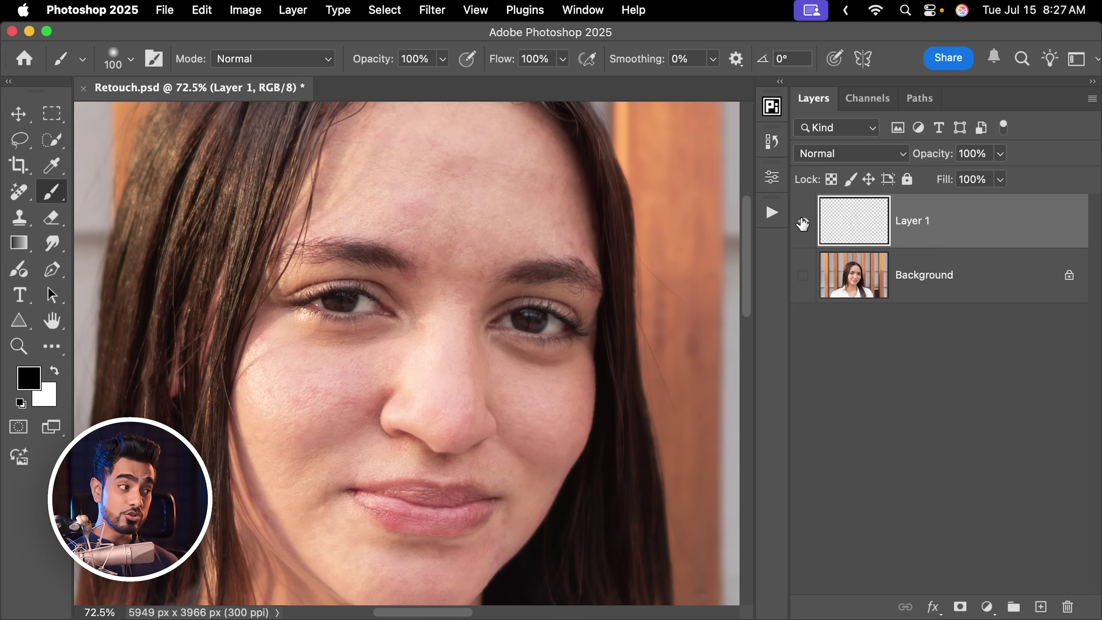
left_click(802, 223, "alt")
left_click(804, 225, "alt")
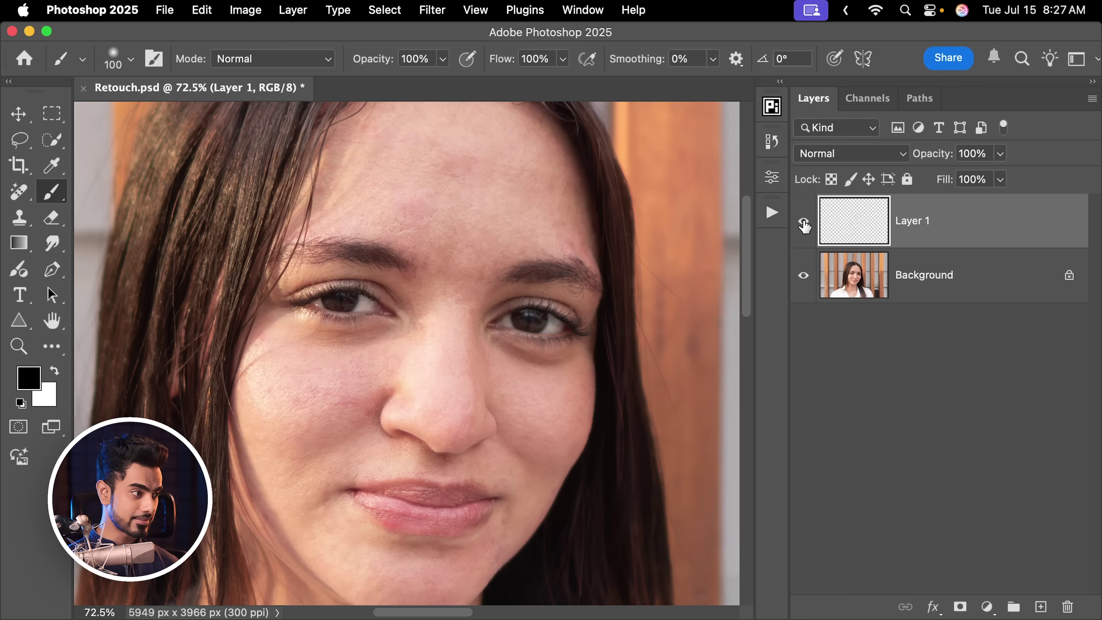
scroll(440, 234, "down", 1)
scroll(440, 233, "left", 1)
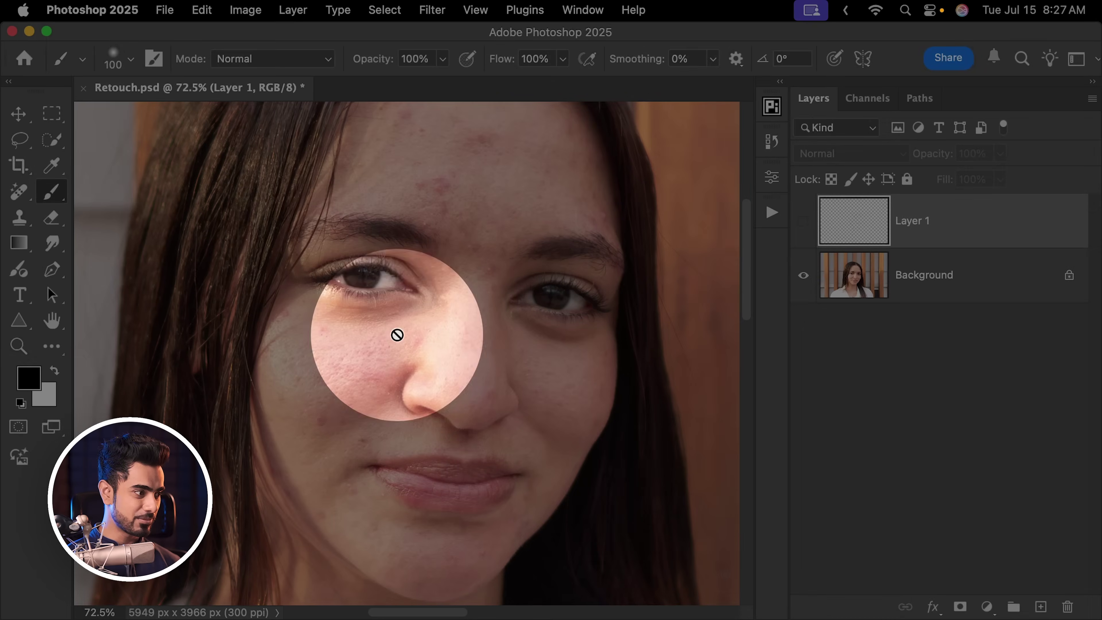
scroll(504, 288, "down", 2)
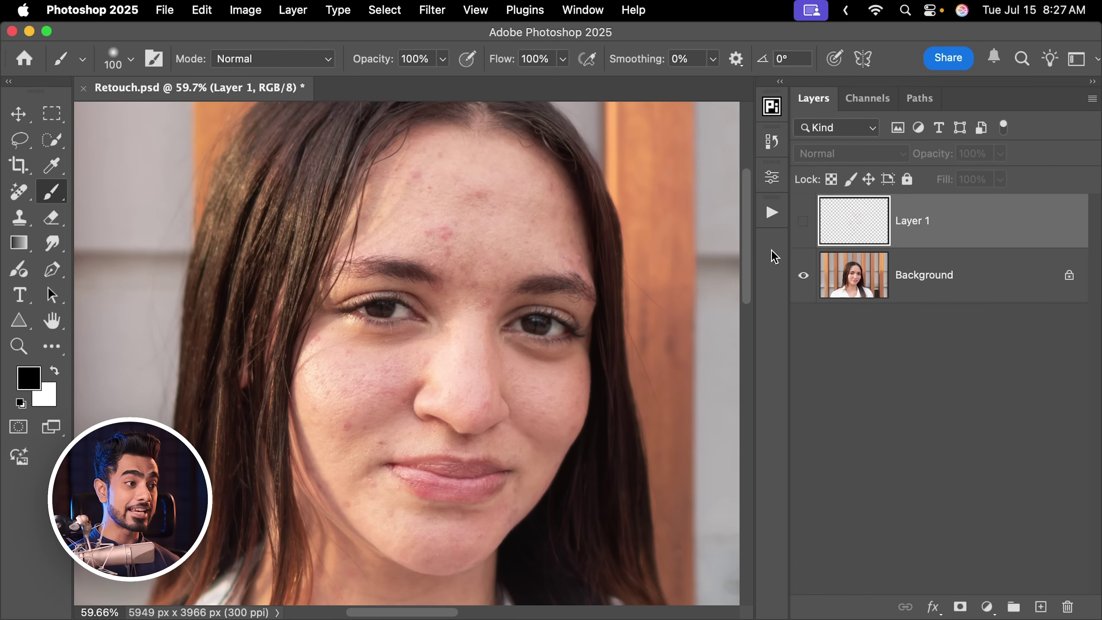
left_click(803, 222)
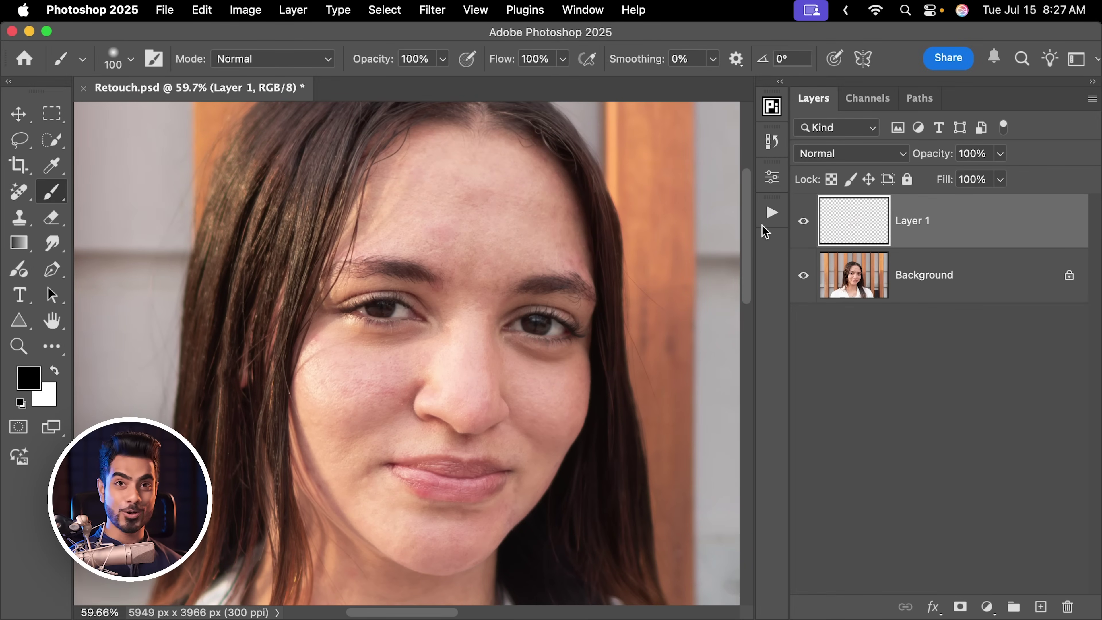
scroll(561, 492, "down", 5)
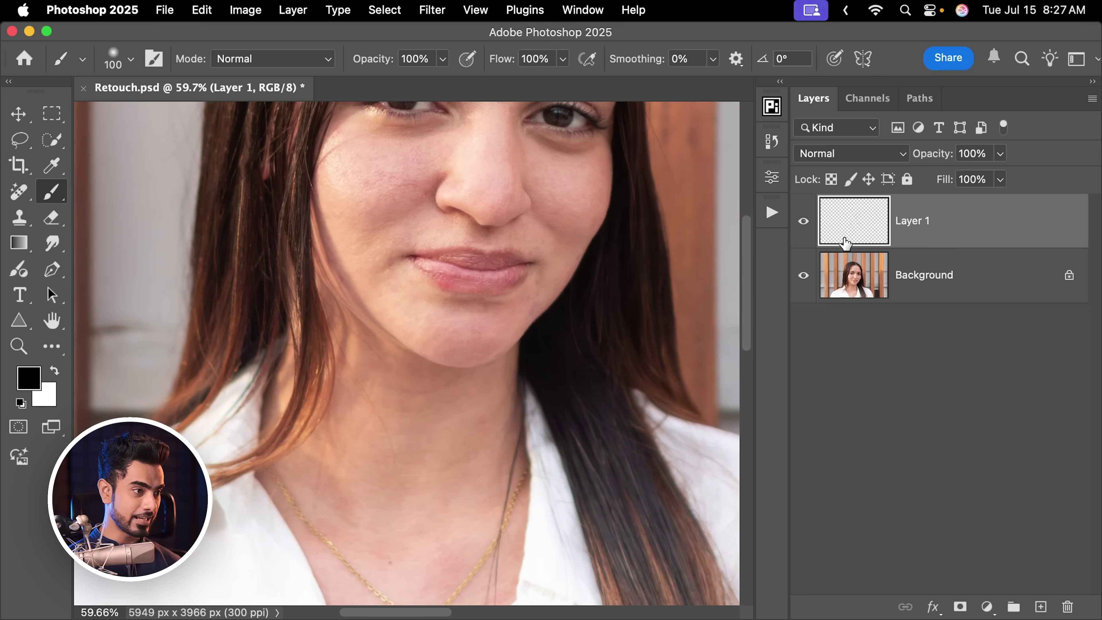
left_click(805, 223)
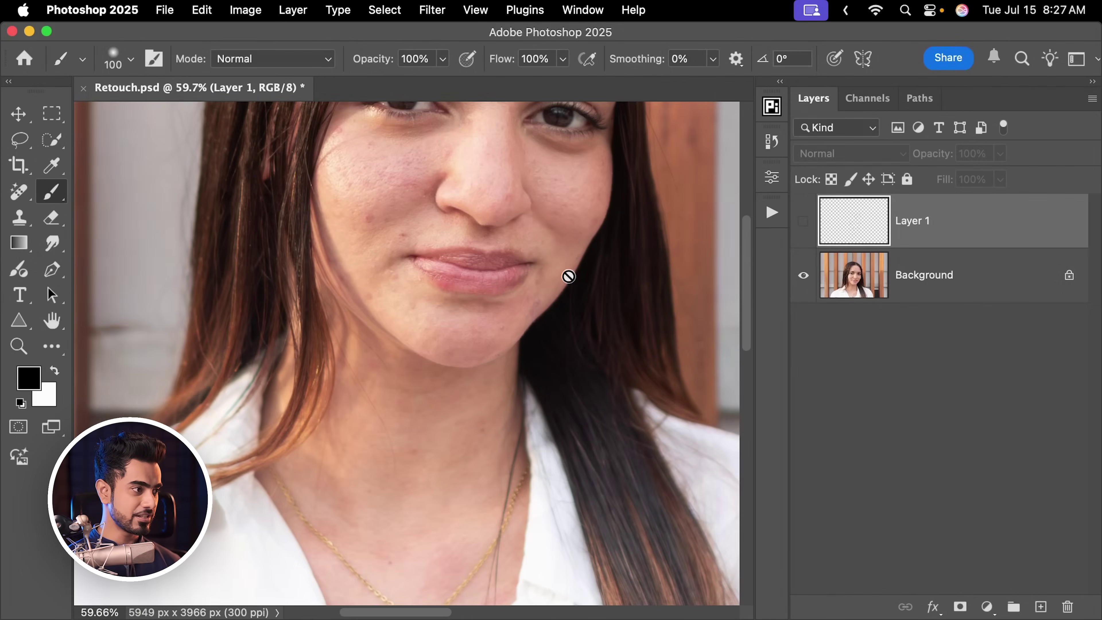
left_click_drag(538, 217, 533, 343)
left_click(804, 221)
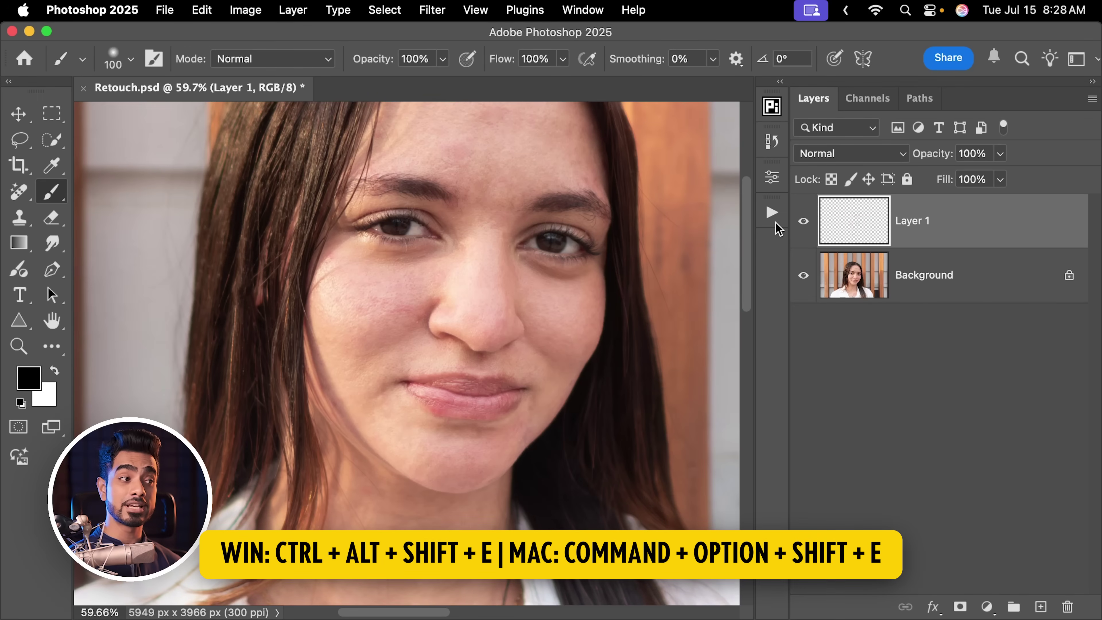
Step: Stamp the visible layers into a new top layer and apply Retouch4me Dodge Burn with Blend about 110, Warmth 0 and Soft Light Layer enabled
key("super+alt+shift+e")
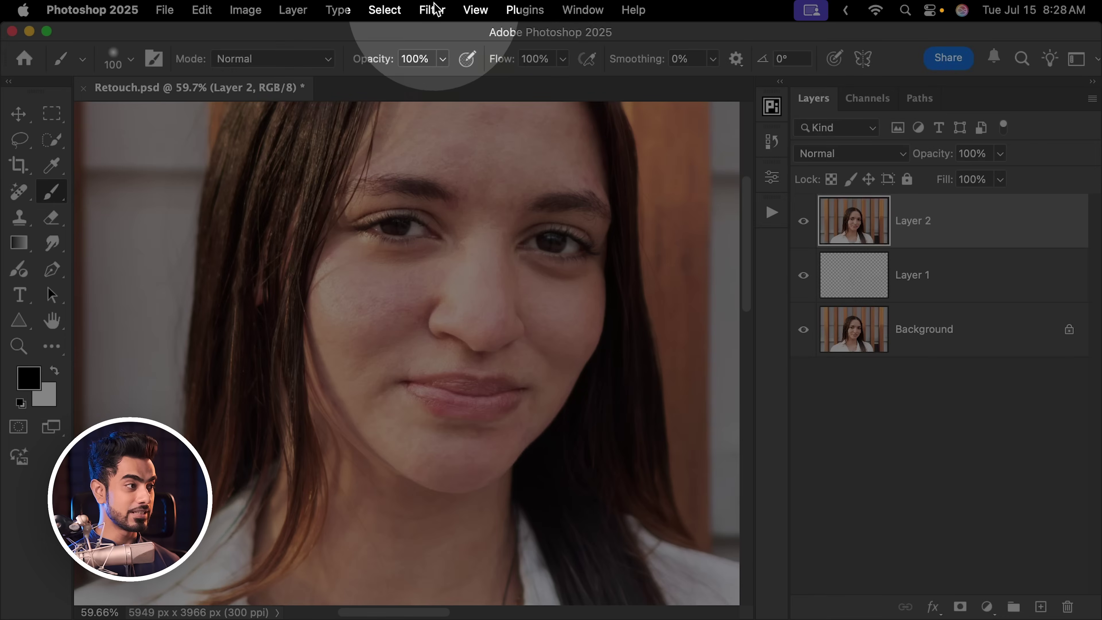
left_click(432, 9)
mouse_move(578, 437)
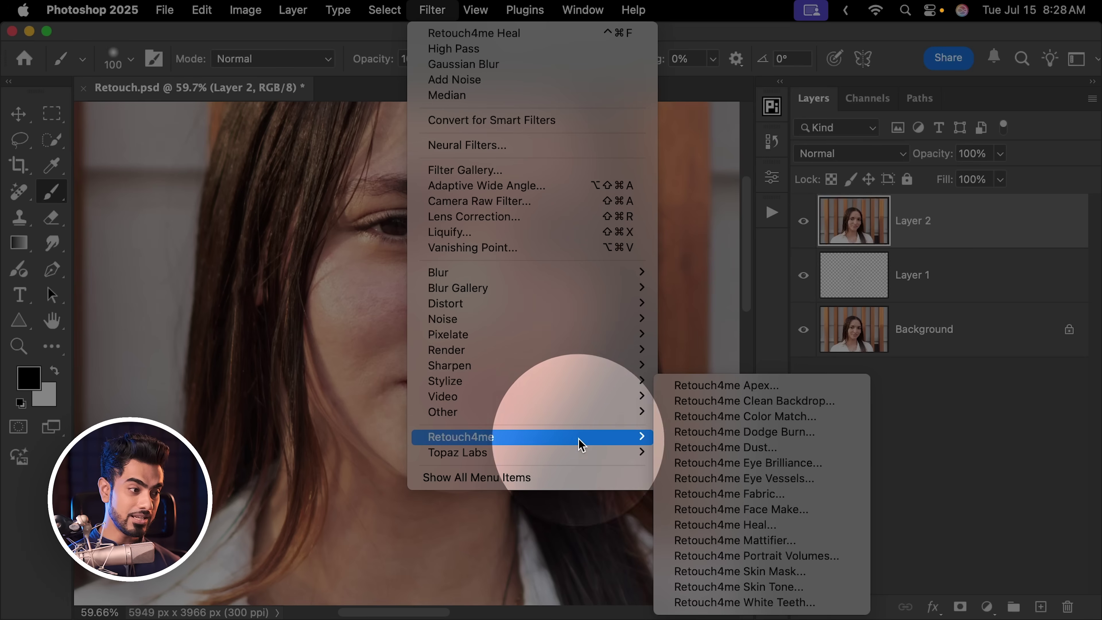
left_click(744, 431)
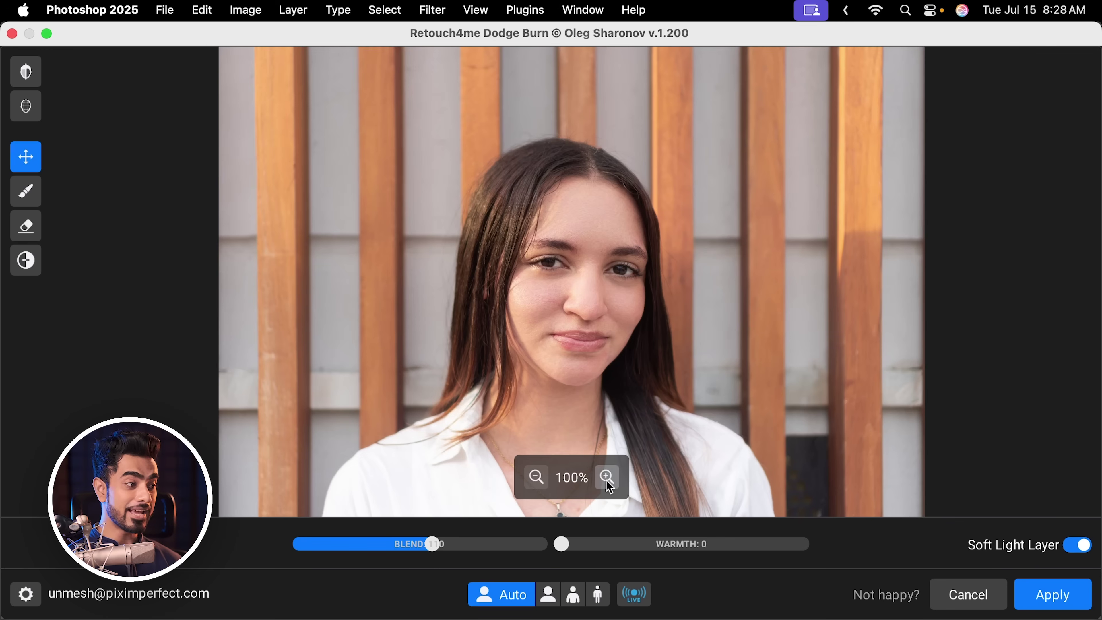
left_click(606, 477)
left_click_drag(738, 229, 606, 260)
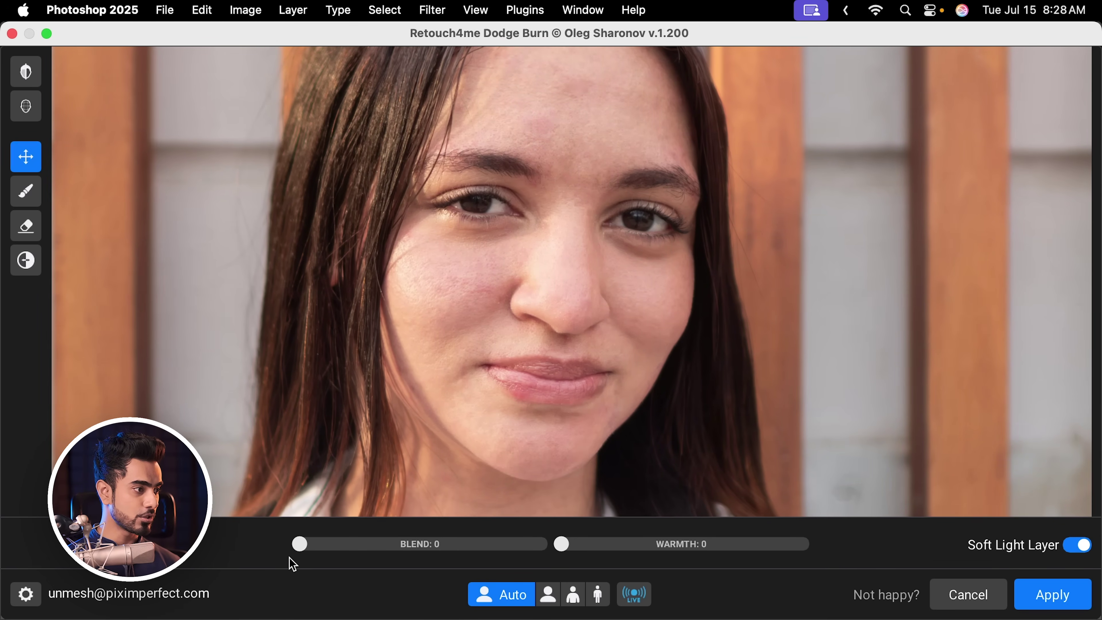
mouse_move(302, 544)
left_mouse_down()
mouse_move(542, 538)
mouse_move(454, 528)
left_mouse_up()
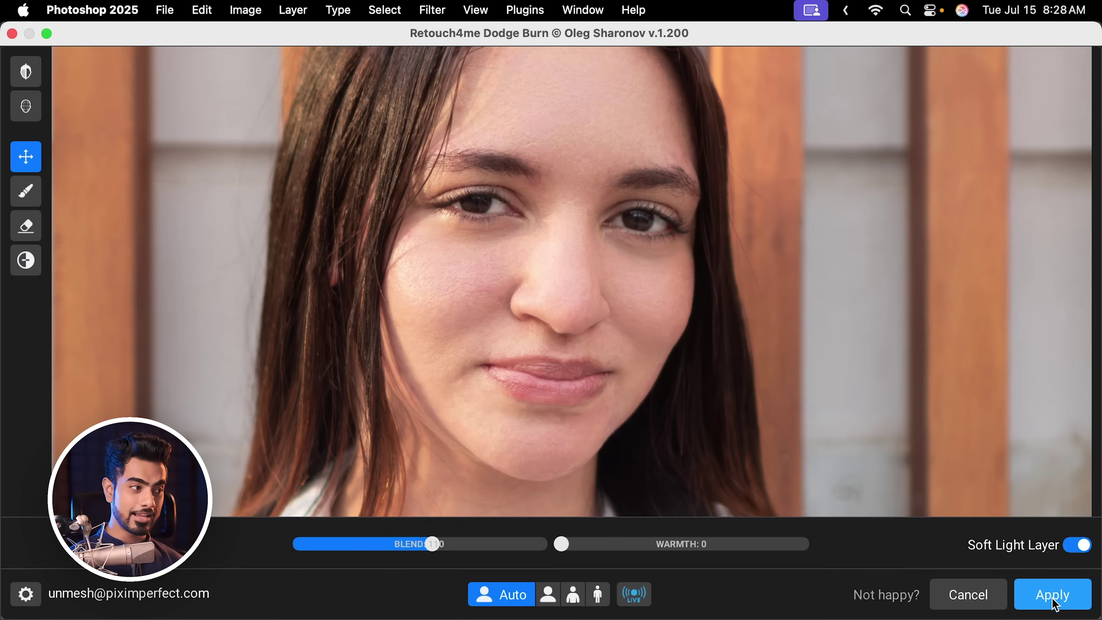
left_click(1053, 594)
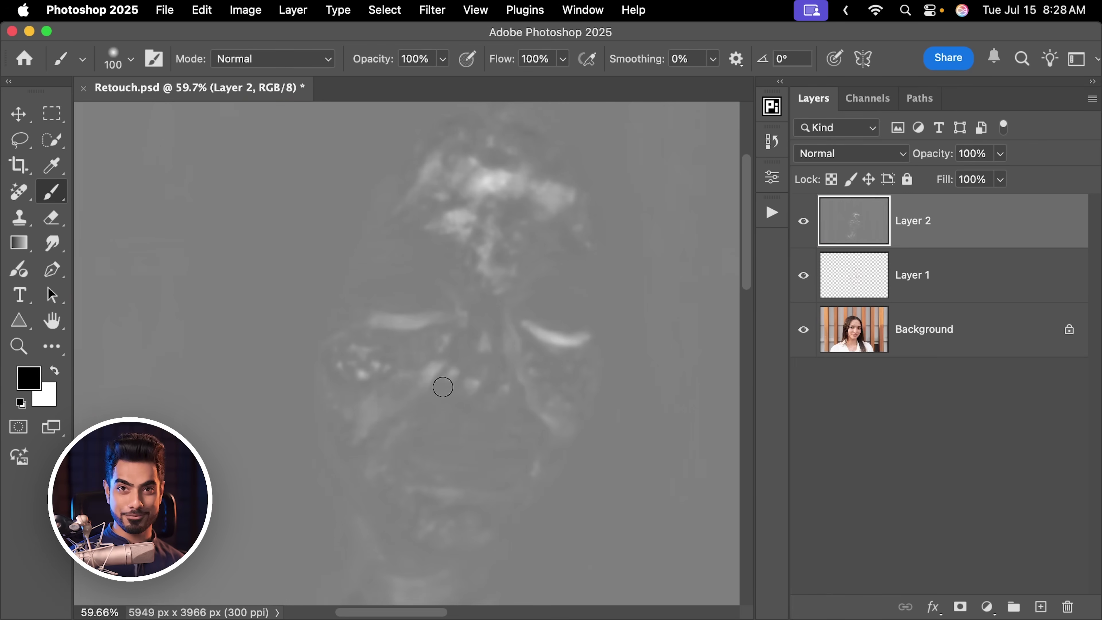
Step: Set Layer 2's blend mode to Soft Light and compare the retouched face with only the Background visible
left_click(847, 155)
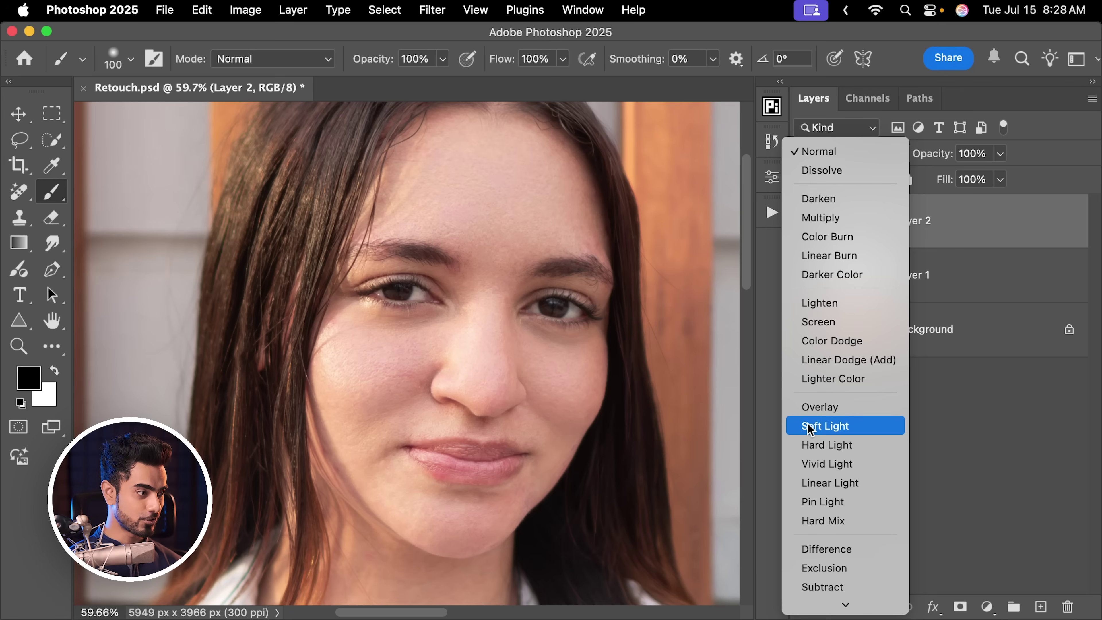
left_click(811, 426)
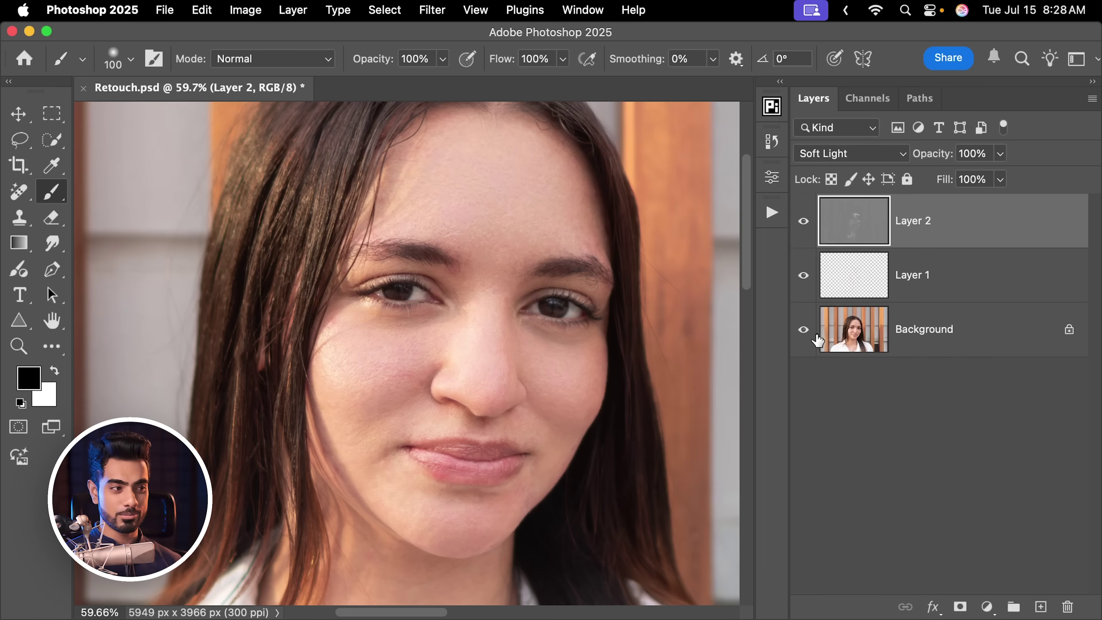
left_click(799, 331, "alt")
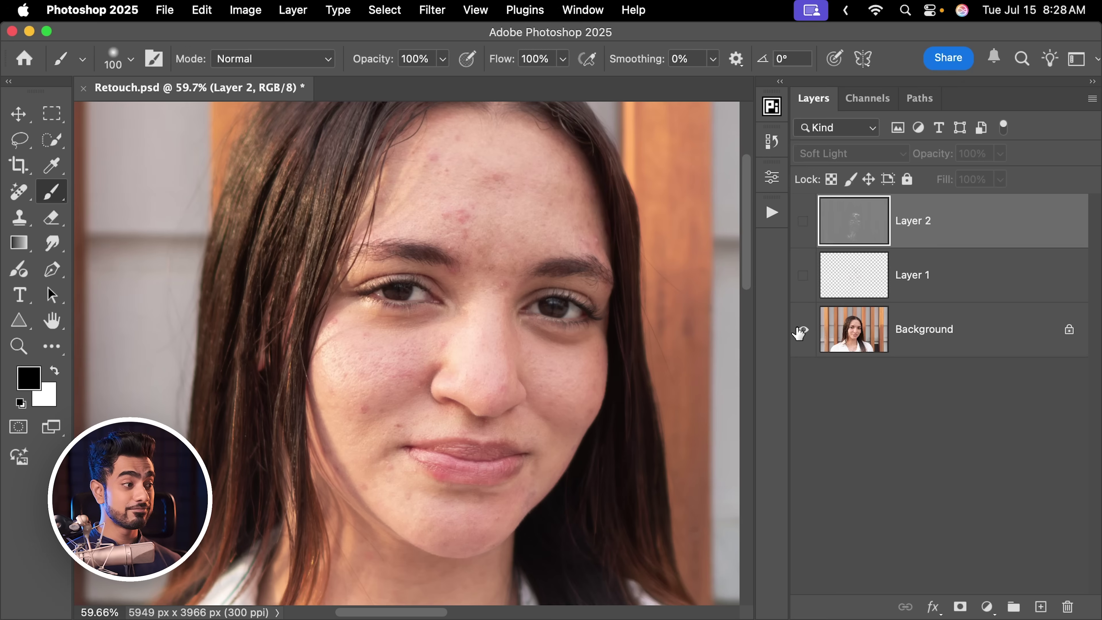
left_click(800, 333, "alt")
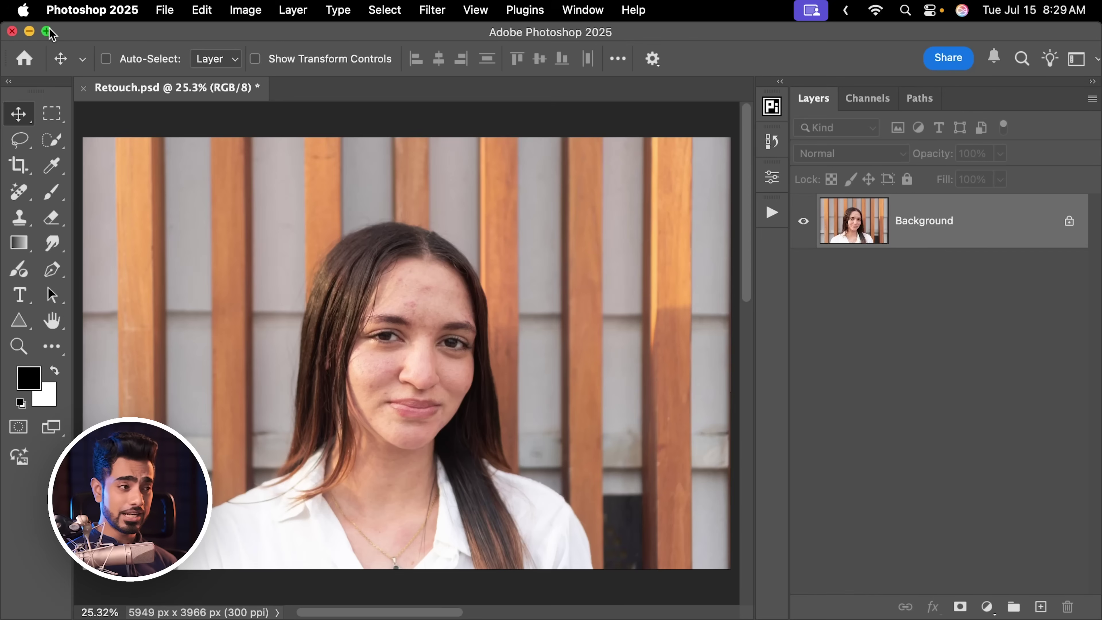
Step: Run the Basic action from PiX Auto-Retouch Actions on the portrait and compare the retouched face with the Background alone
left_click(772, 213)
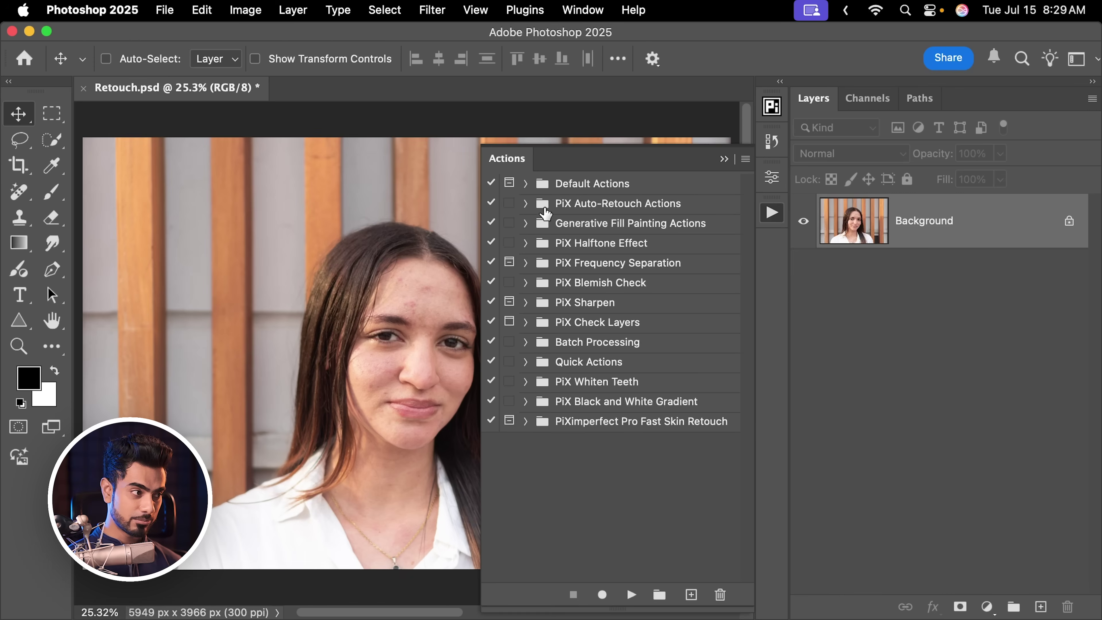
left_click(526, 204)
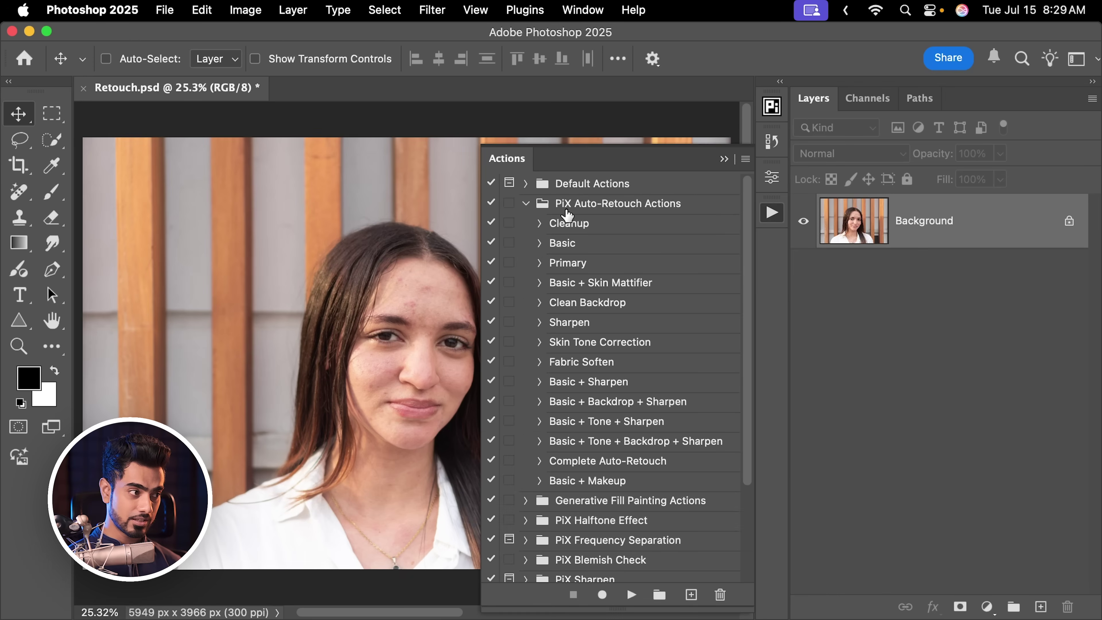
left_click(566, 247)
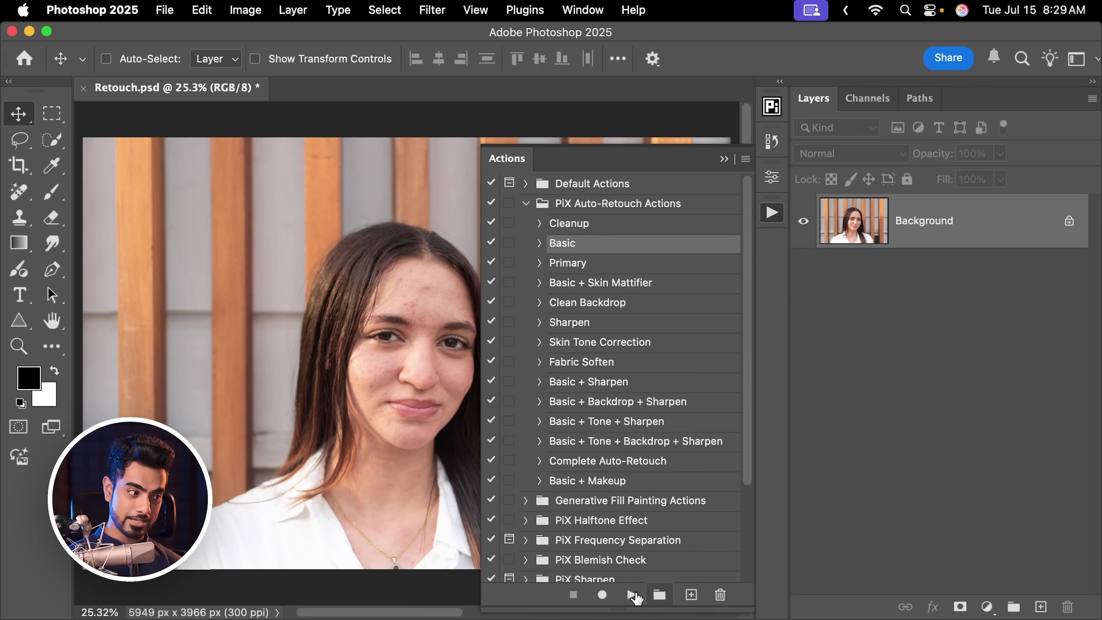
left_click(631, 595)
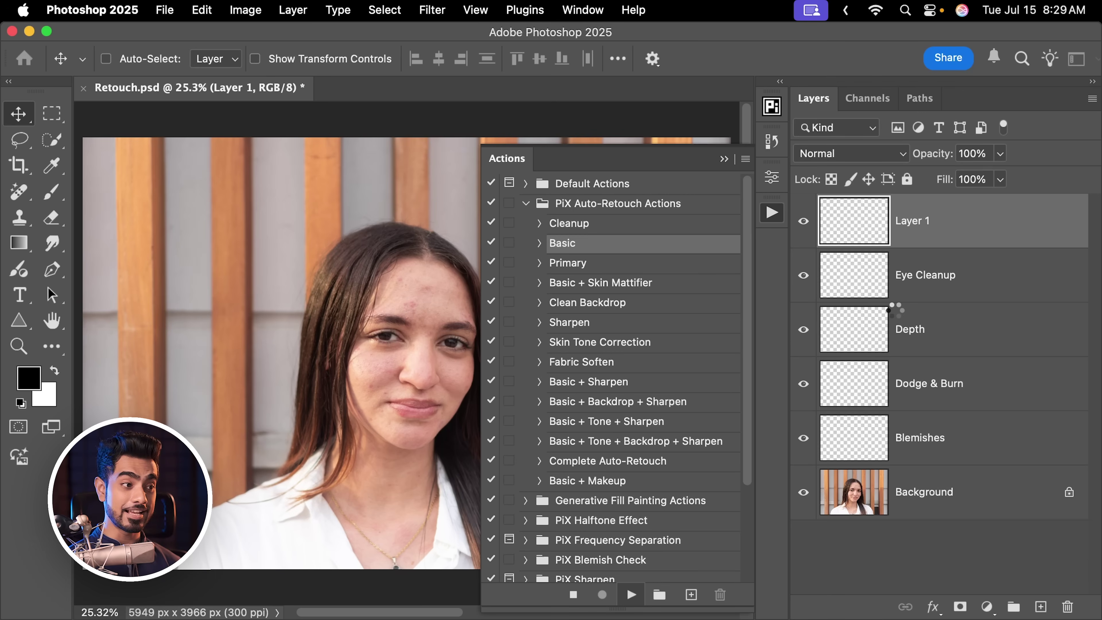
scroll(376, 331, "up", 5)
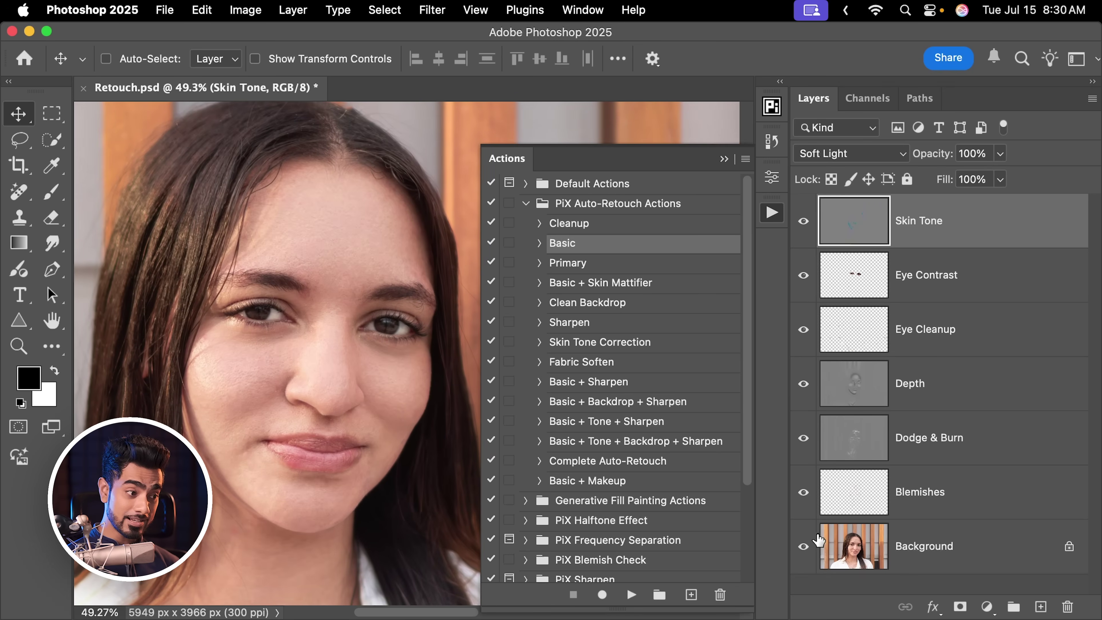
left_click(803, 547, "alt")
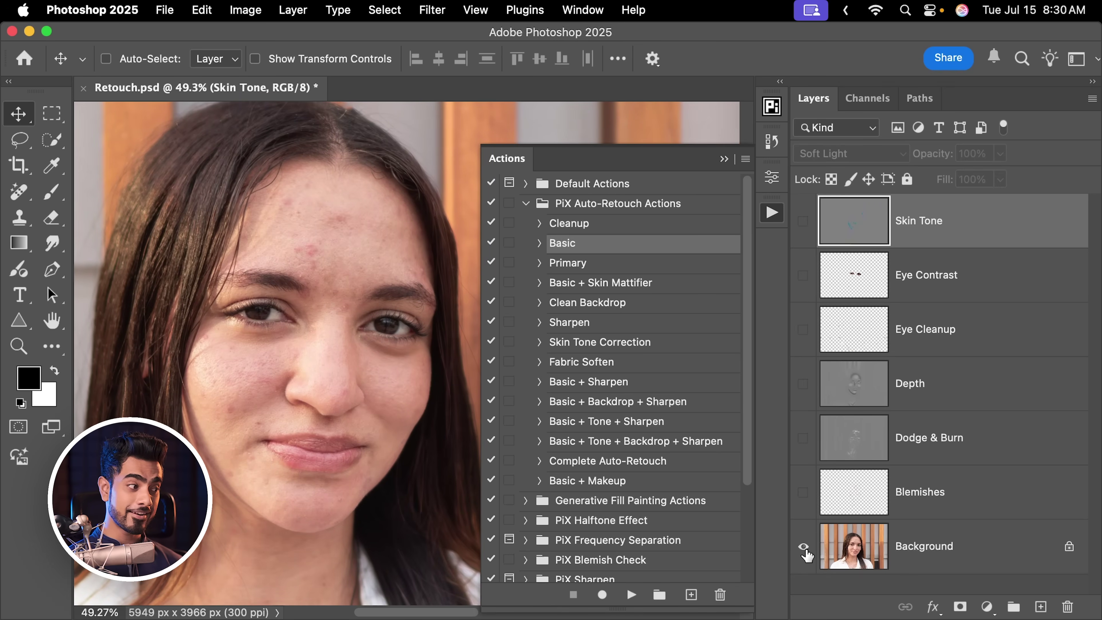
left_click(803, 548, "alt")
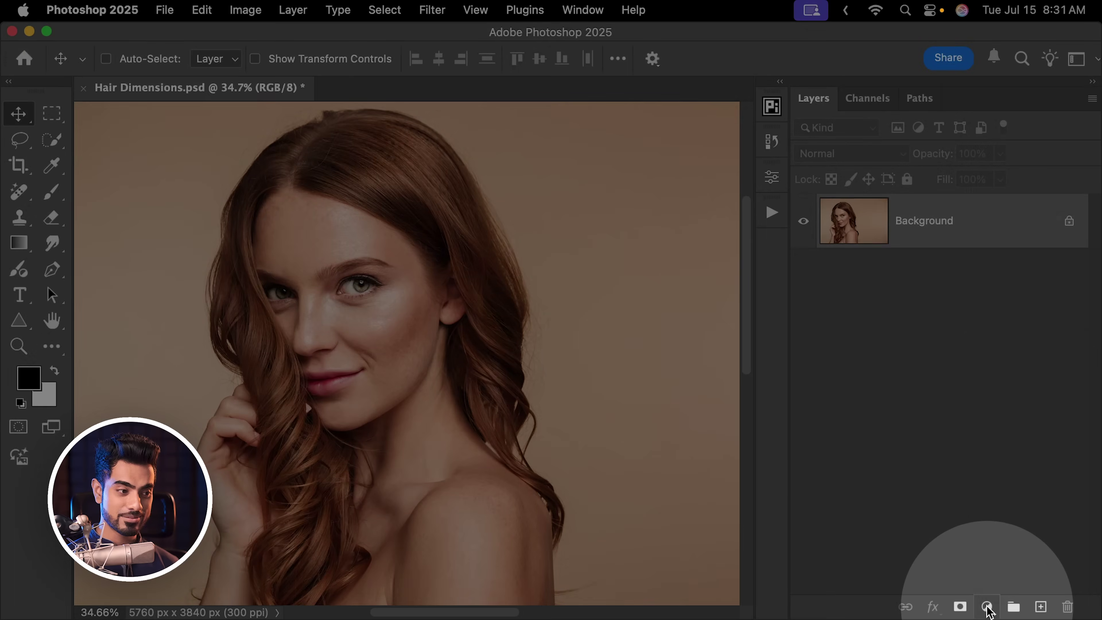
Step: Add a Curves adjustment layer brightened with a point at Input 106, Output 204, and invert its mask to black
left_click(987, 606)
left_click(1015, 348)
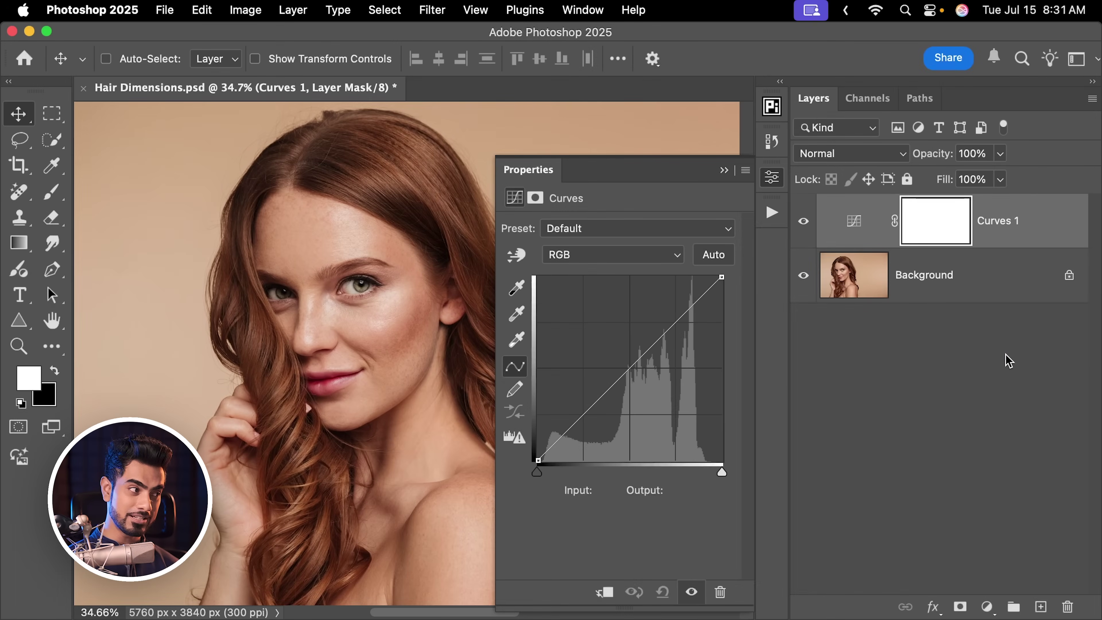
left_click(629, 368)
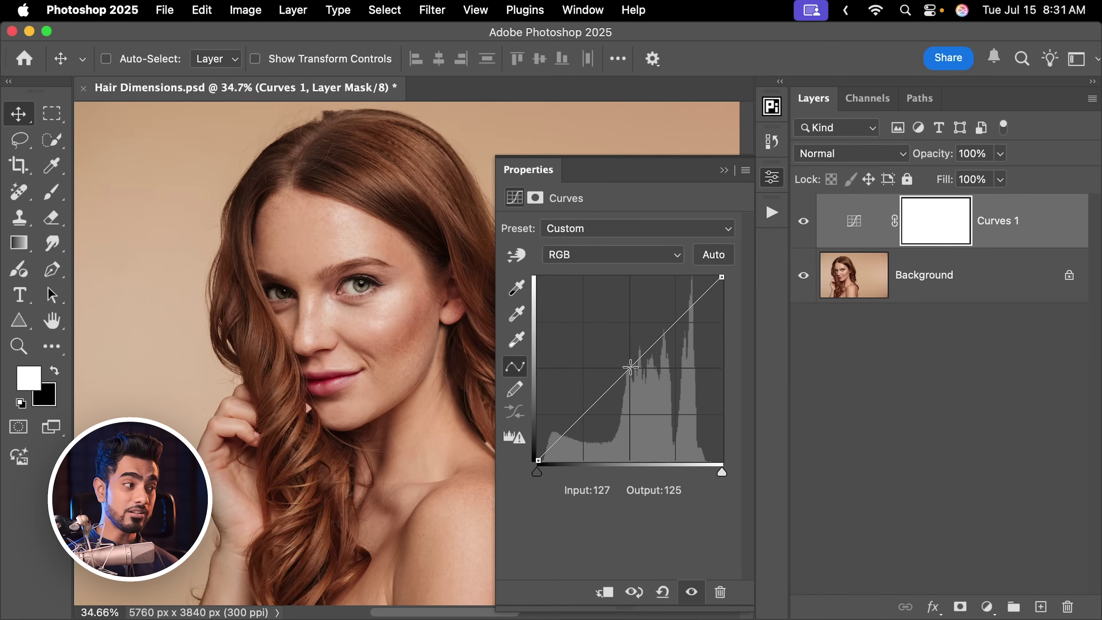
left_click_drag(630, 367, 614, 312)
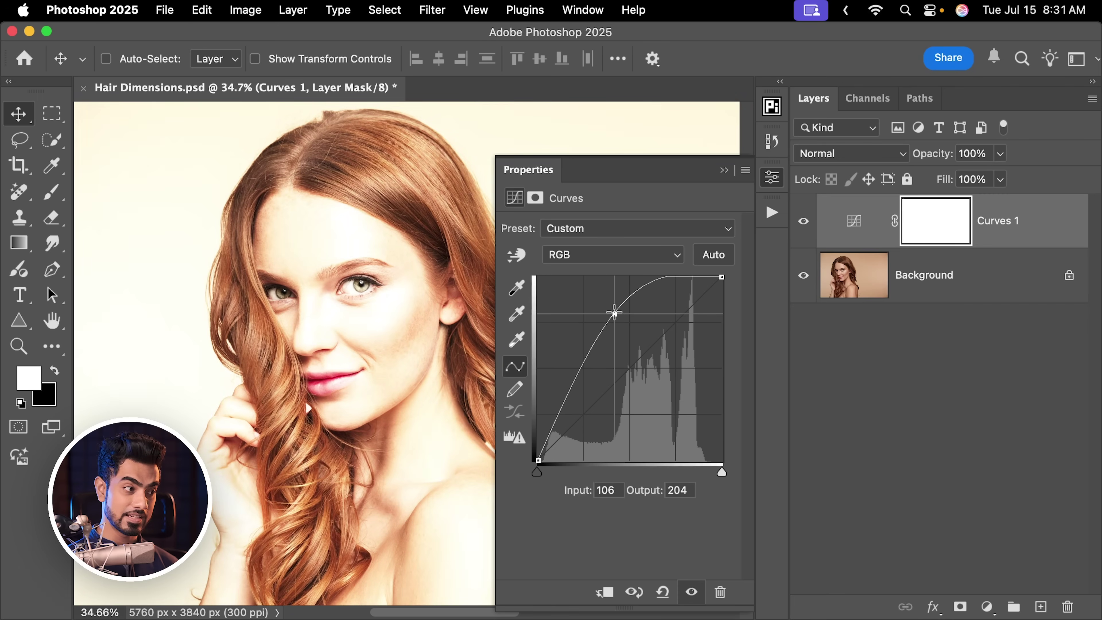
key("super")
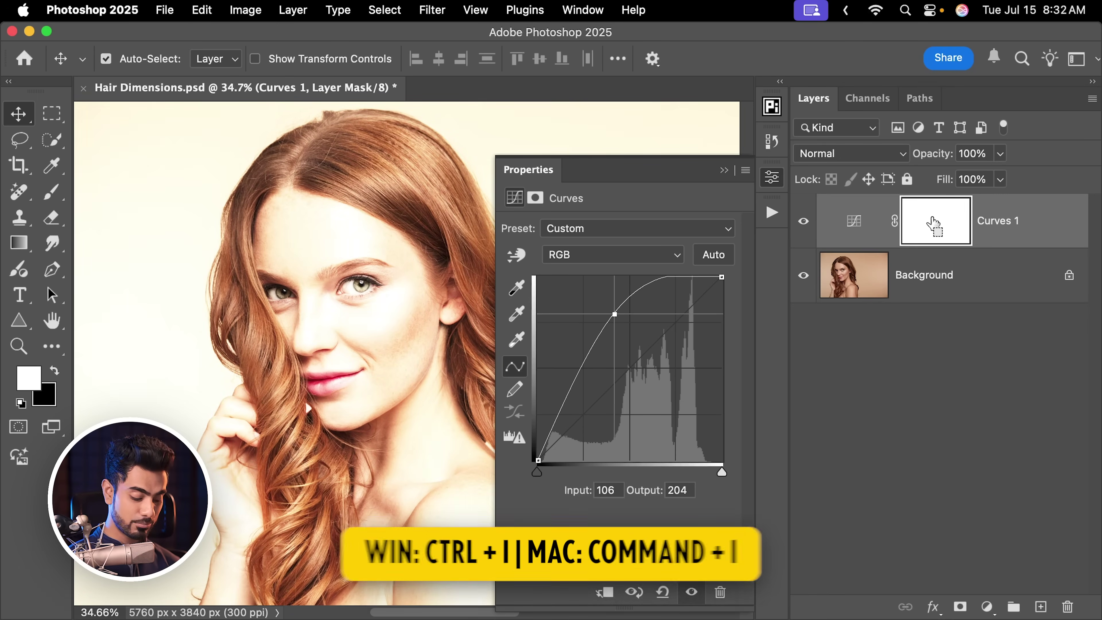
key("super+i")
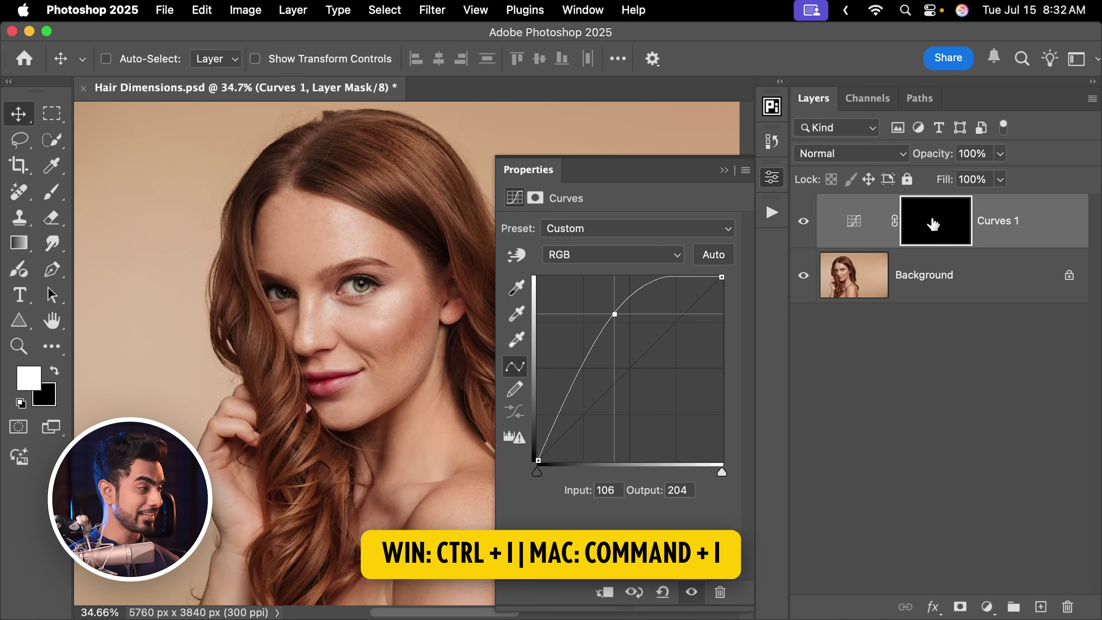
Step: Paint a white highlight on the Curves mask over the hair near the crown with a Soft Round brush enlarged to about 1100 px
left_click(52, 191)
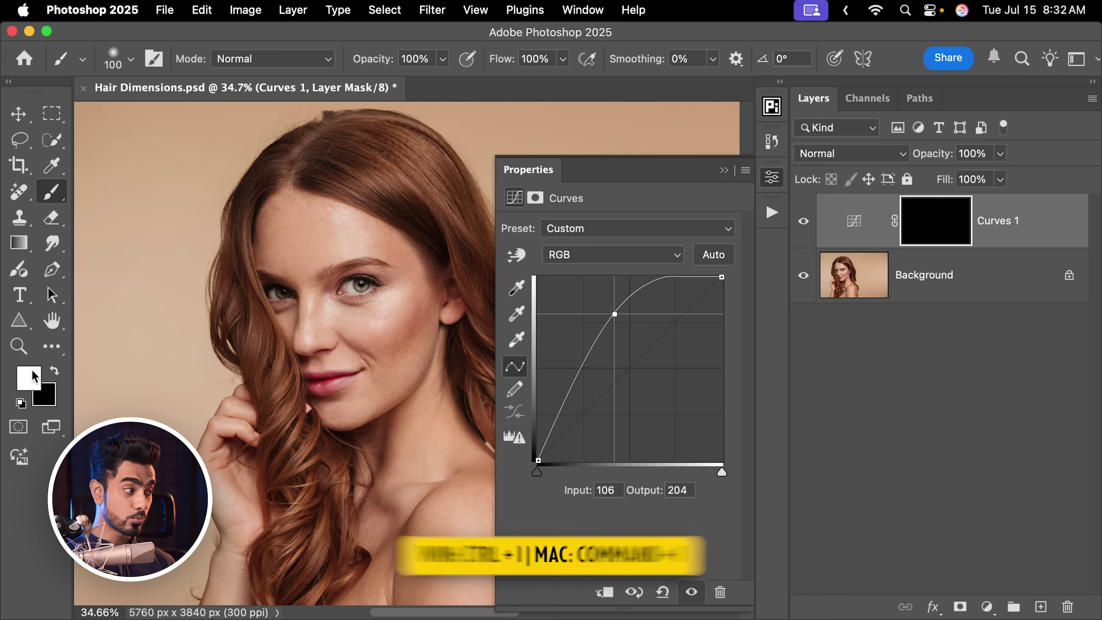
left_click(125, 63)
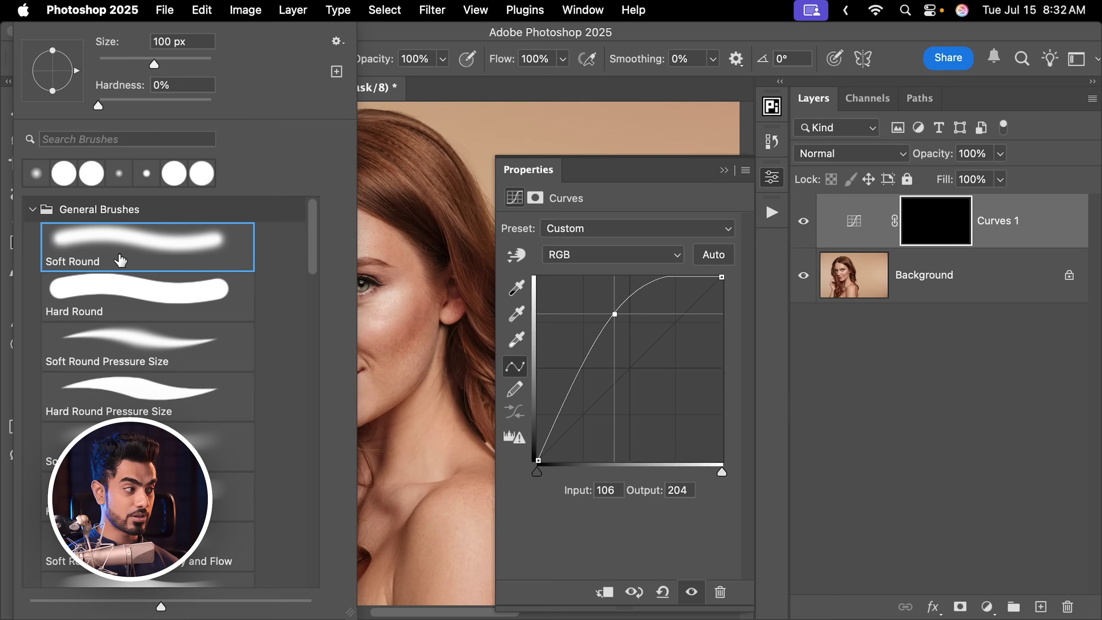
left_click(391, 37)
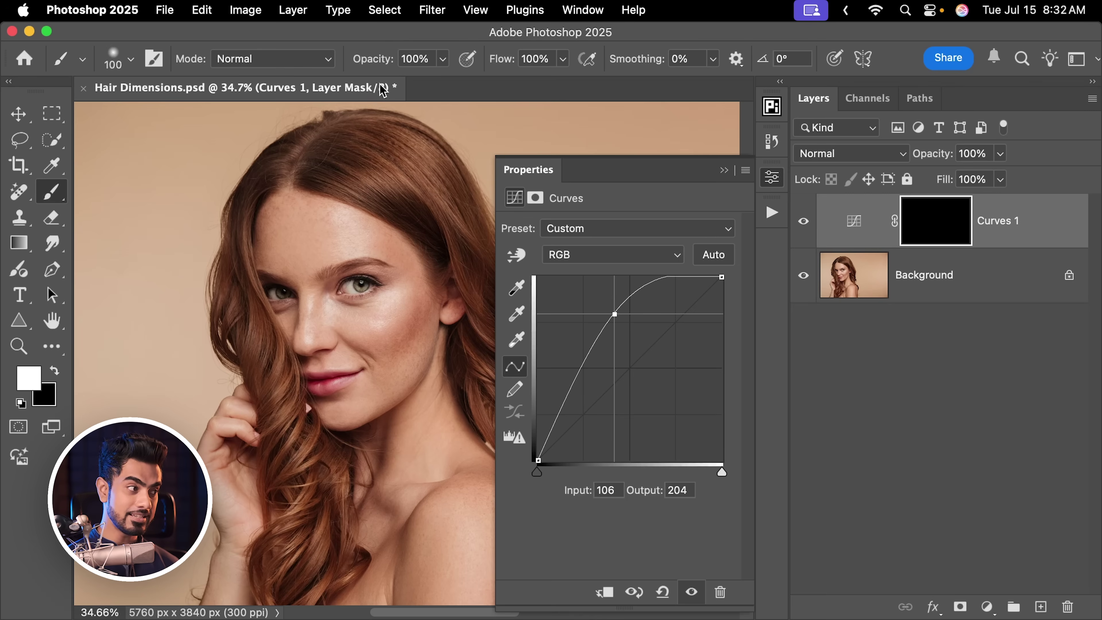
scroll(408, 212, "right", 3)
key("bracketright")
key("bracketright")
key("bracketright")
key("bracketright")
key("bracketright")
key("bracketright")
key("bracketright")
key("bracketright")
key("bracketright")
key("bracketright")
key("bracketright")
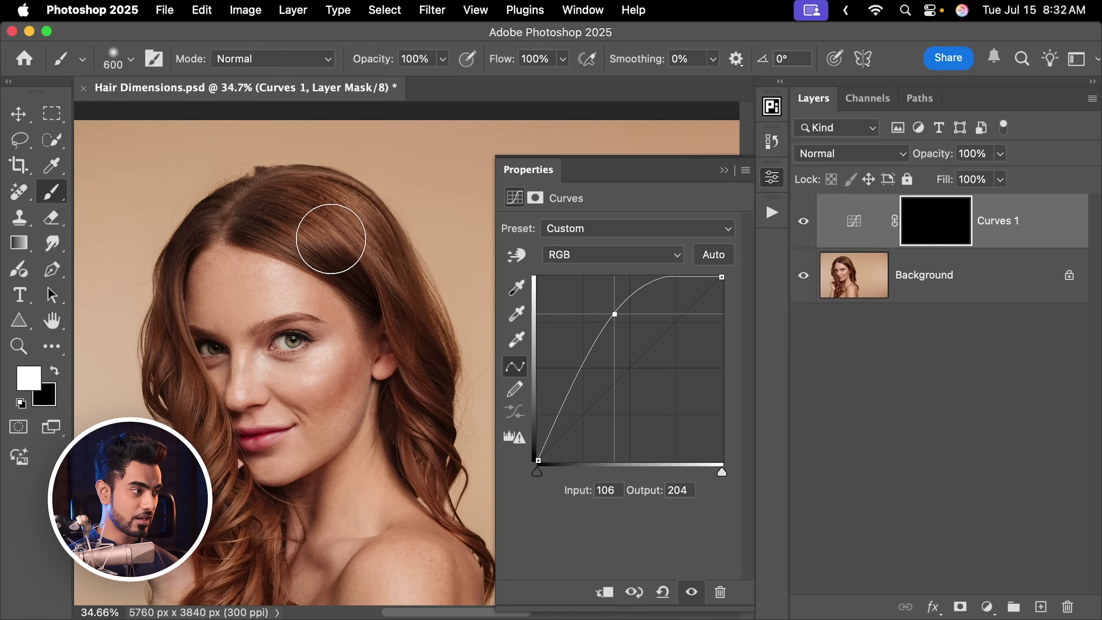
mouse_move(299, 249)
left_mouse_down()
mouse_move(358, 198)
mouse_move(342, 226)
left_mouse_up()
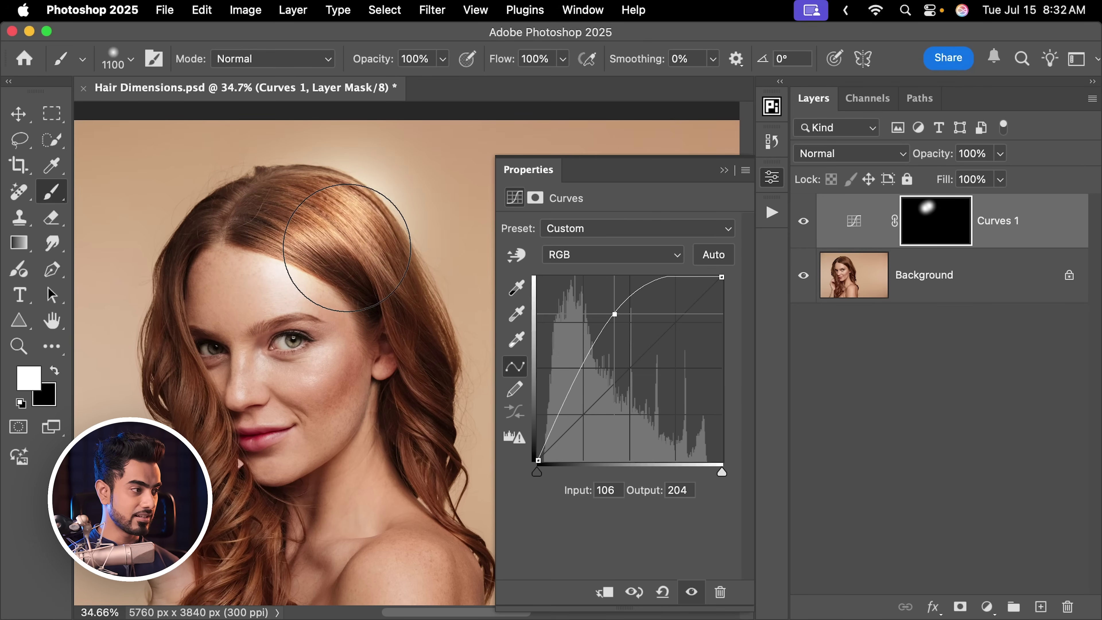
Step: Dab white highlights on the Curves mask down the curls beside the neck, reducing the brush from 900 to 500 px
scroll(352, 285, "down", 3)
key("bracketleft")
key("bracketleft")
key("bracketleft")
key("bracketleft")
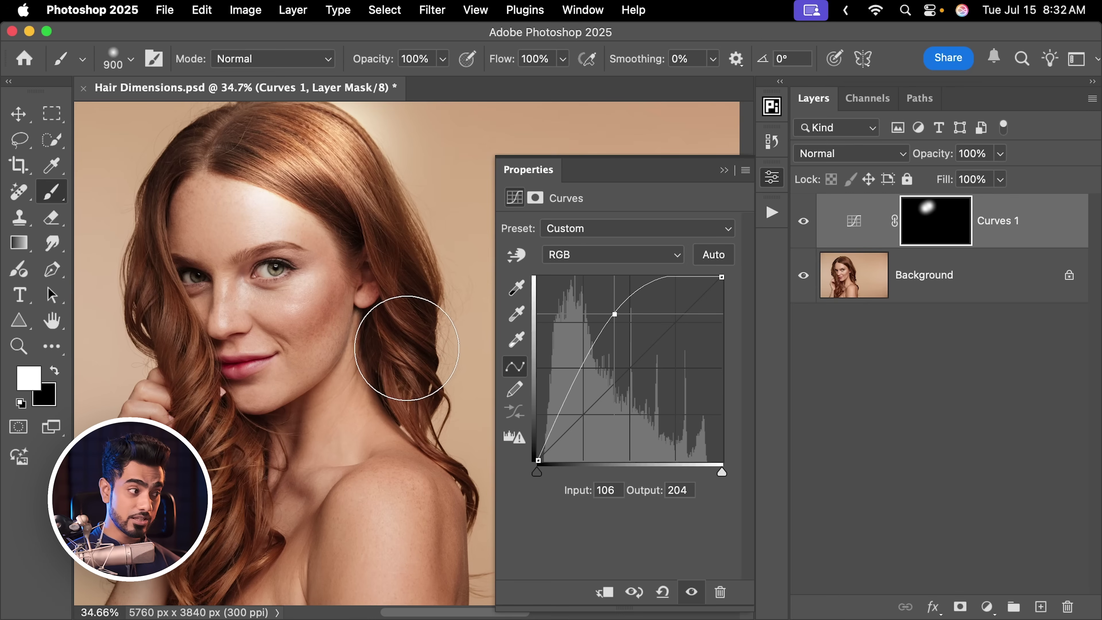
left_click(403, 341)
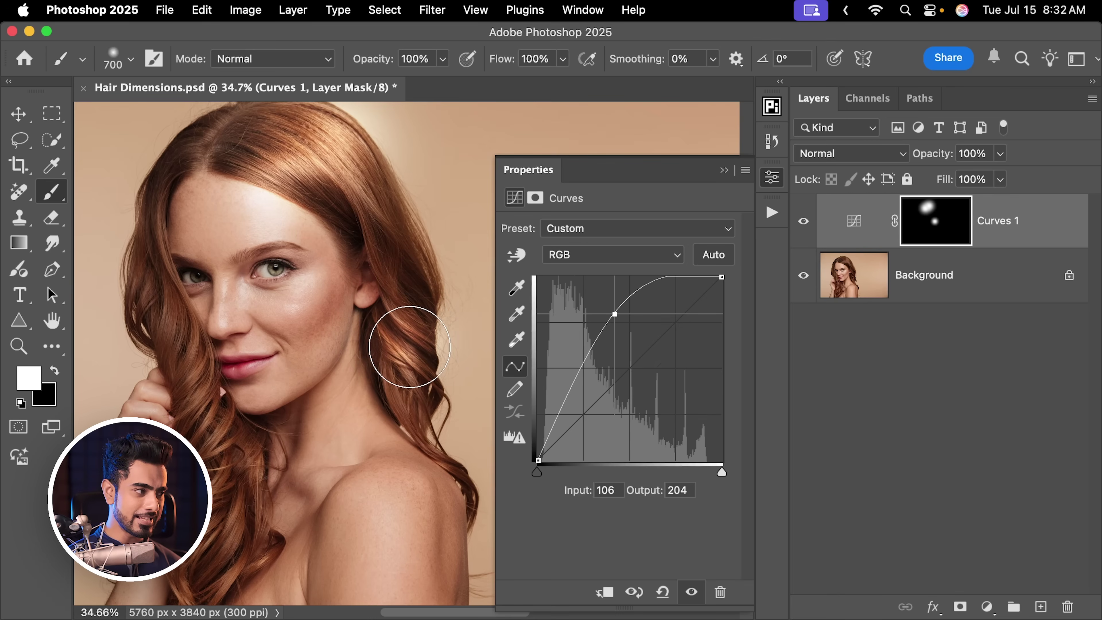
key("bracketleft")
key("bracketleft")
left_click(390, 404)
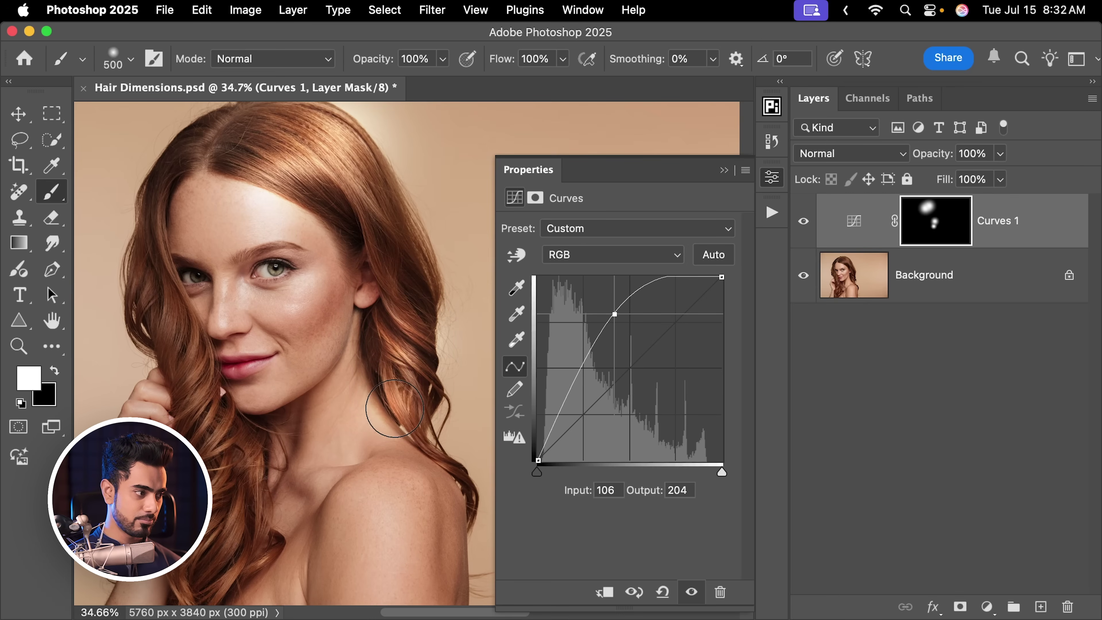
left_click(441, 469)
Step: Dab white highlights on the Curves mask down the long curls in front of the hand, with the brush between 500 and 700 px
scroll(421, 511, "left", 5)
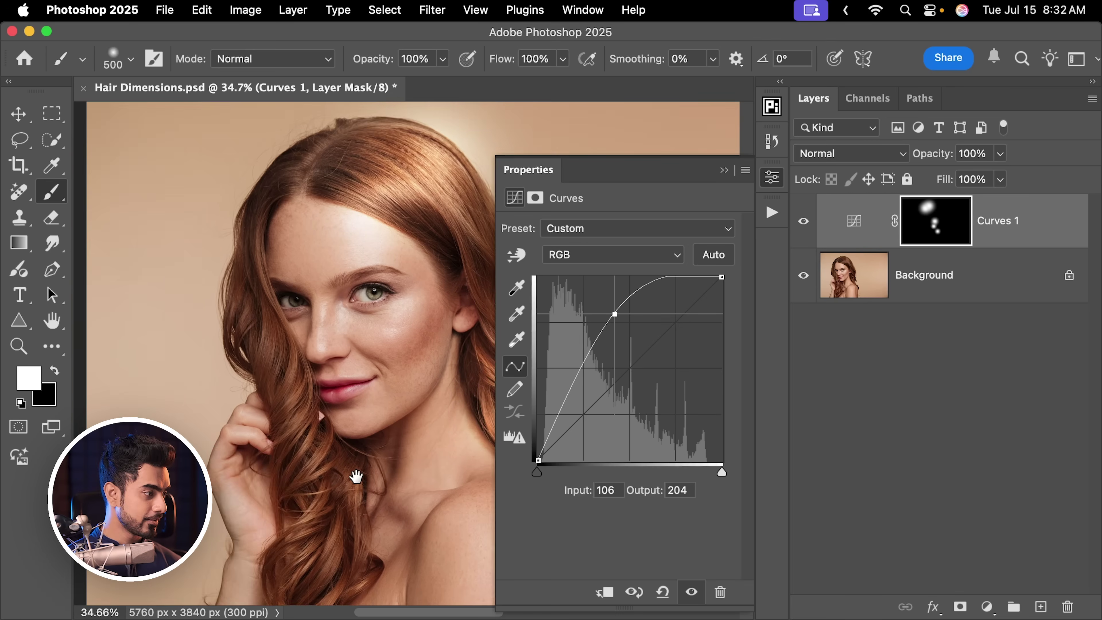
left_click(263, 348)
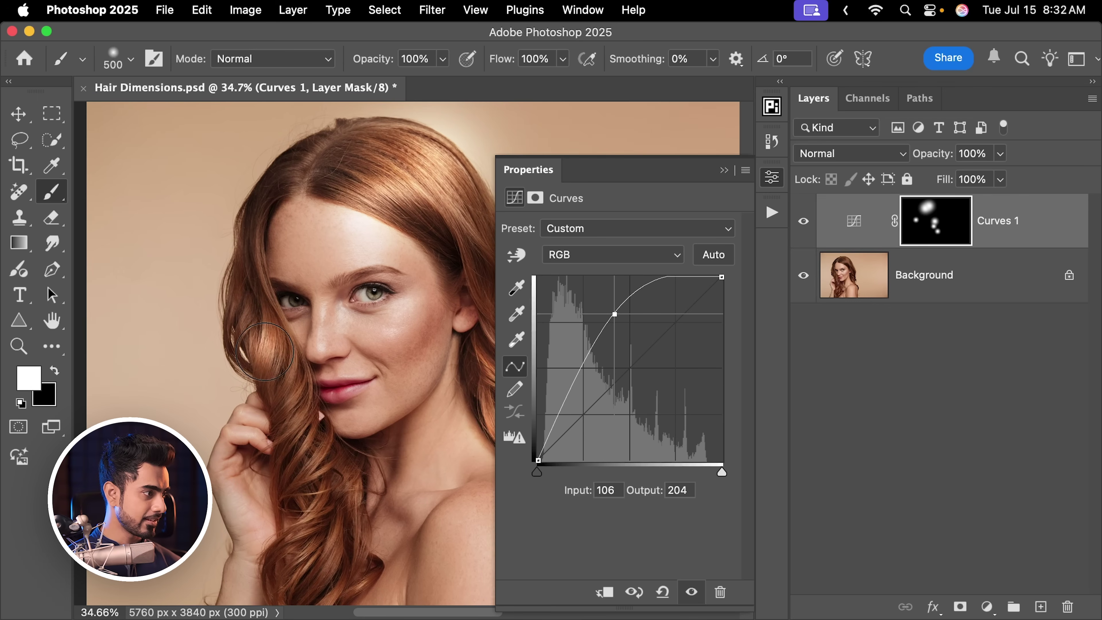
left_click(237, 305)
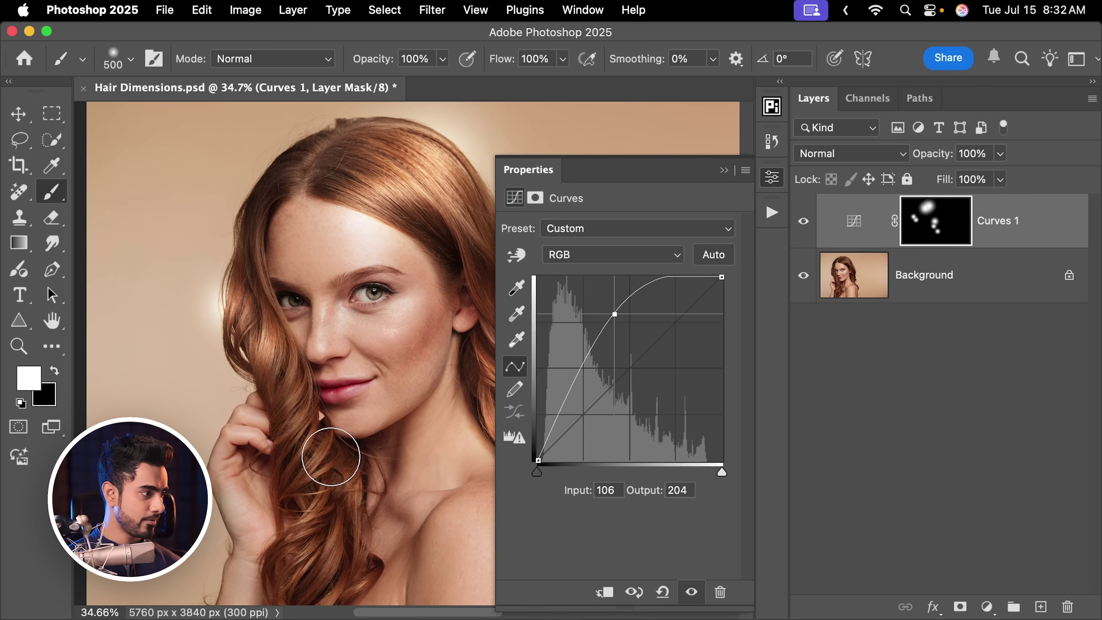
left_click(292, 403)
scroll(295, 330, "down", 3)
key("bracketright")
key("bracketright")
left_click(290, 377)
scroll(290, 377, "down", 2)
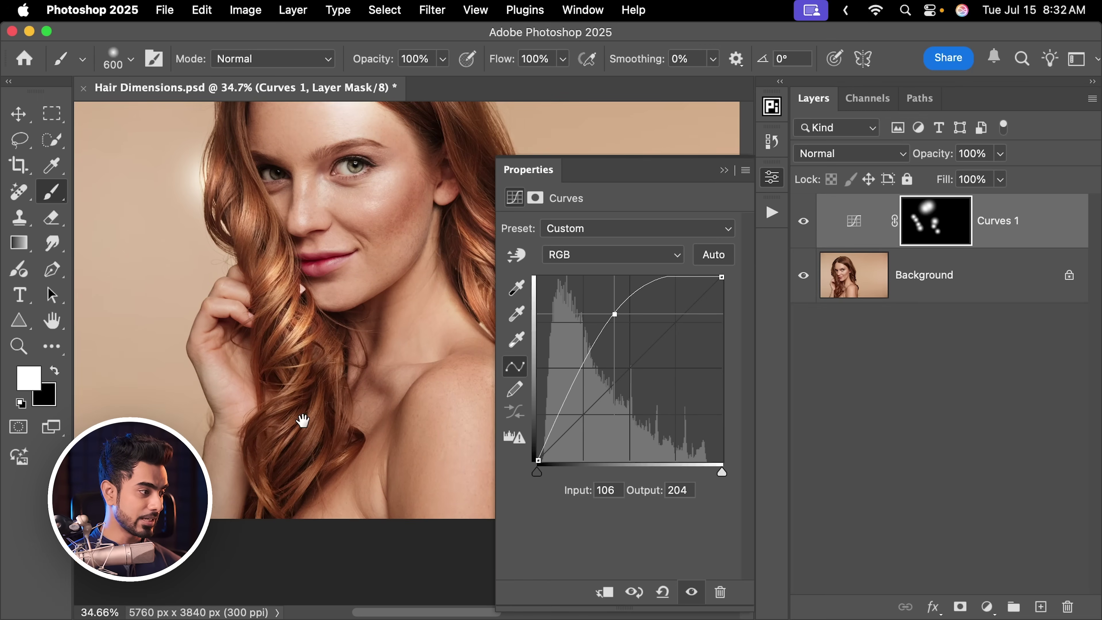
left_click(290, 398)
left_click_drag(291, 398, 312, 486)
scroll(386, 283, "up", 5)
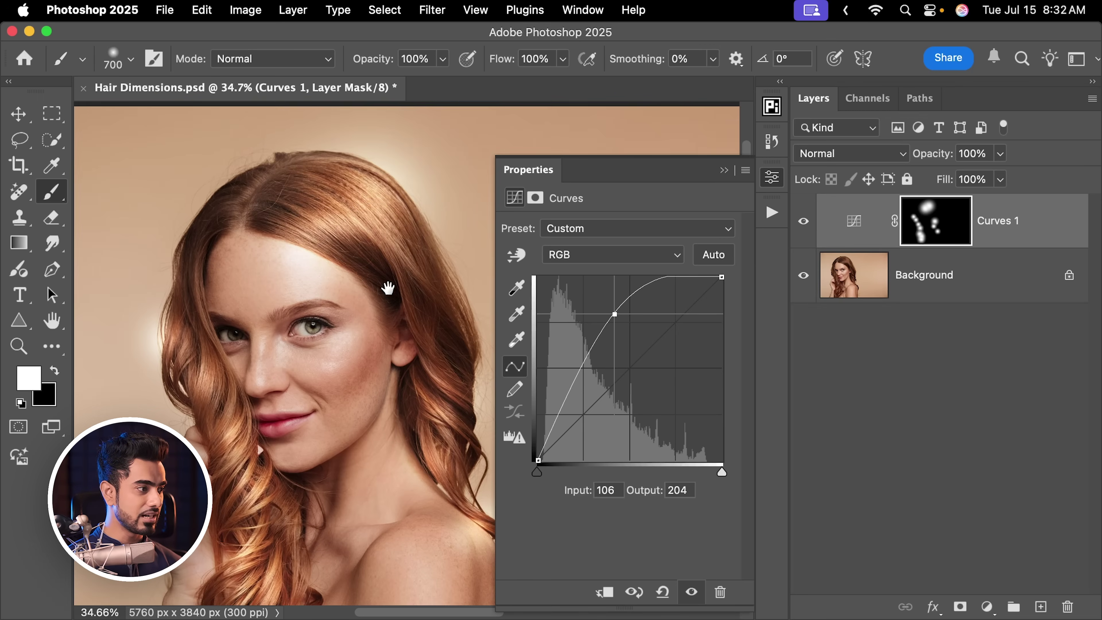
Step: Reduce the brush to 250 px and paint a white highlight on the Curves mask over the hair beside the parting
key("bracketleft")
key("bracketleft")
key("bracketleft")
key("bracketleft")
key("bracketleft")
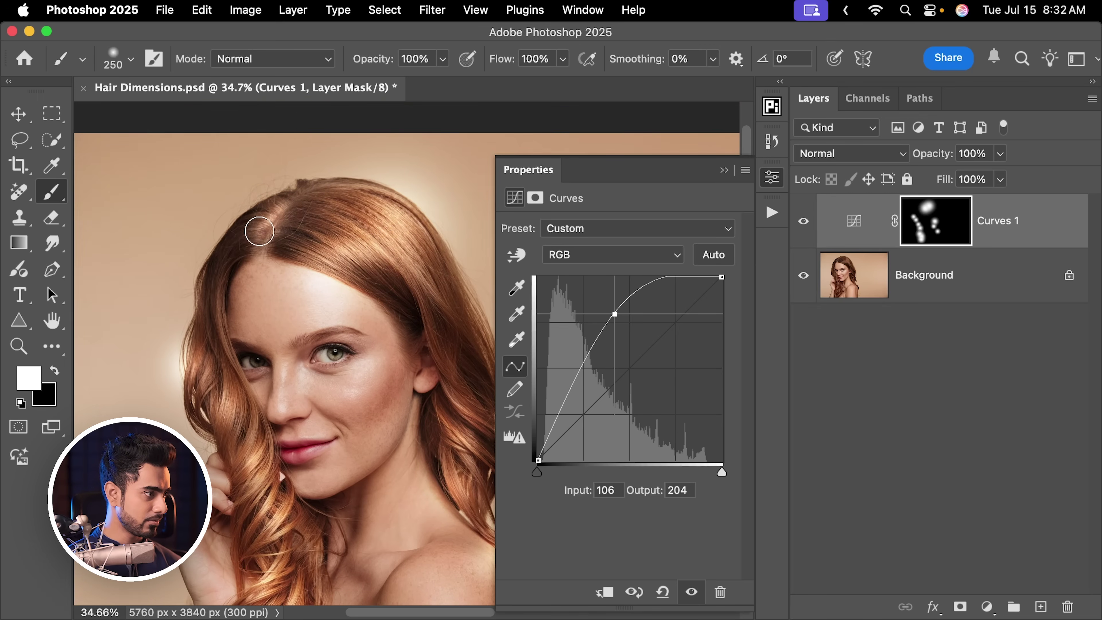
left_click_drag(252, 250, 244, 252)
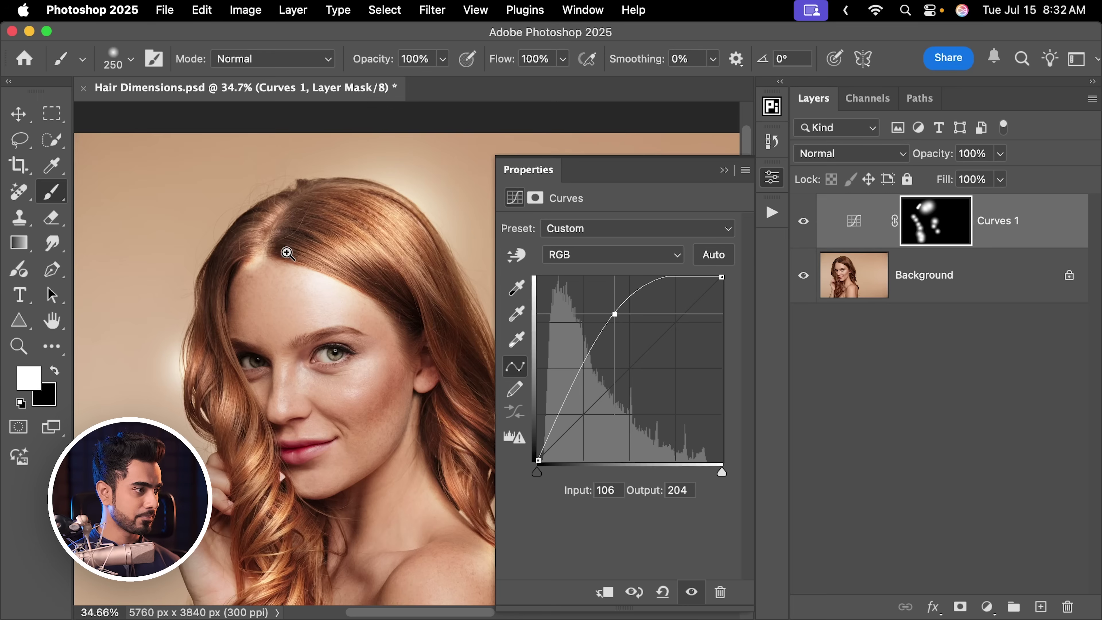
scroll(286, 253, "down", 2)
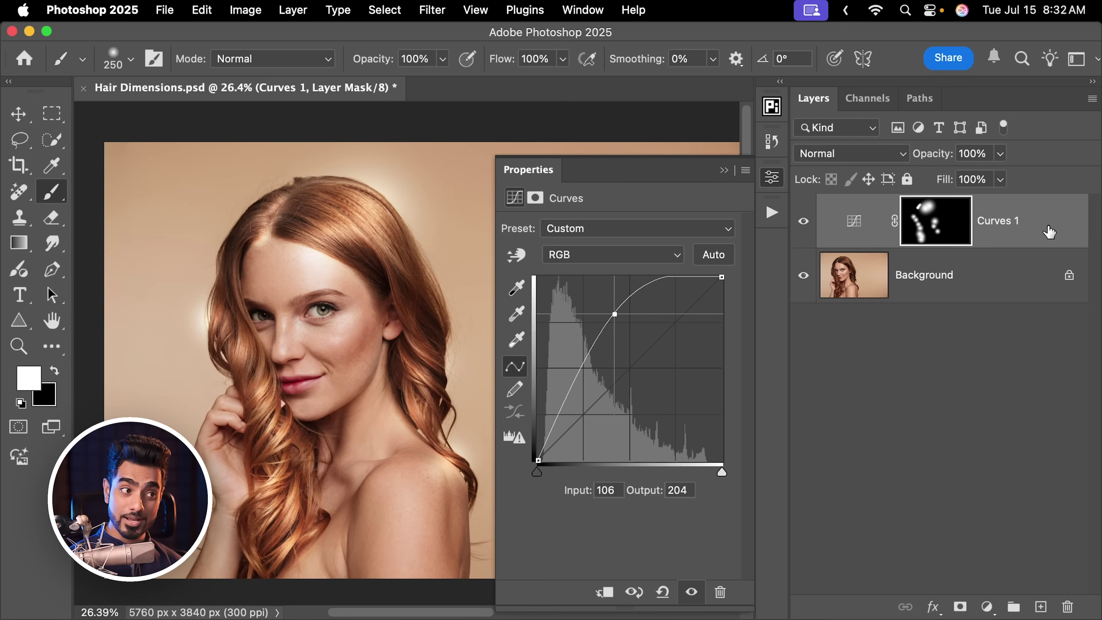
Step: Split the Blend If underlying-layer shadow slider of Curves 1 to 0 / 255 and apply the layer style
double_click(1055, 227)
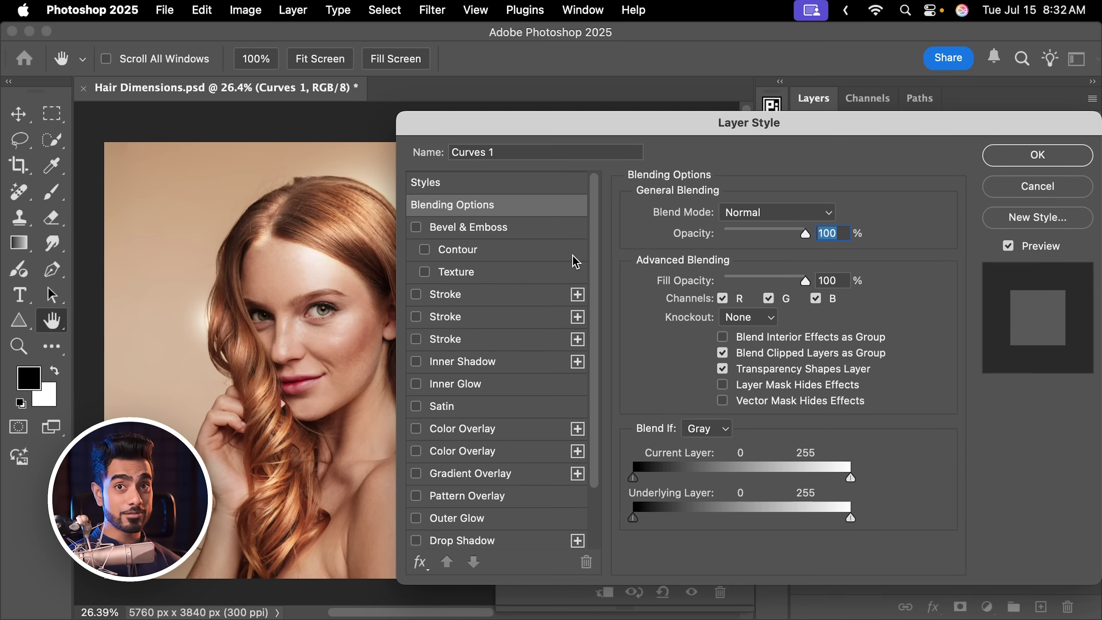
left_click_drag(348, 245, 252, 249)
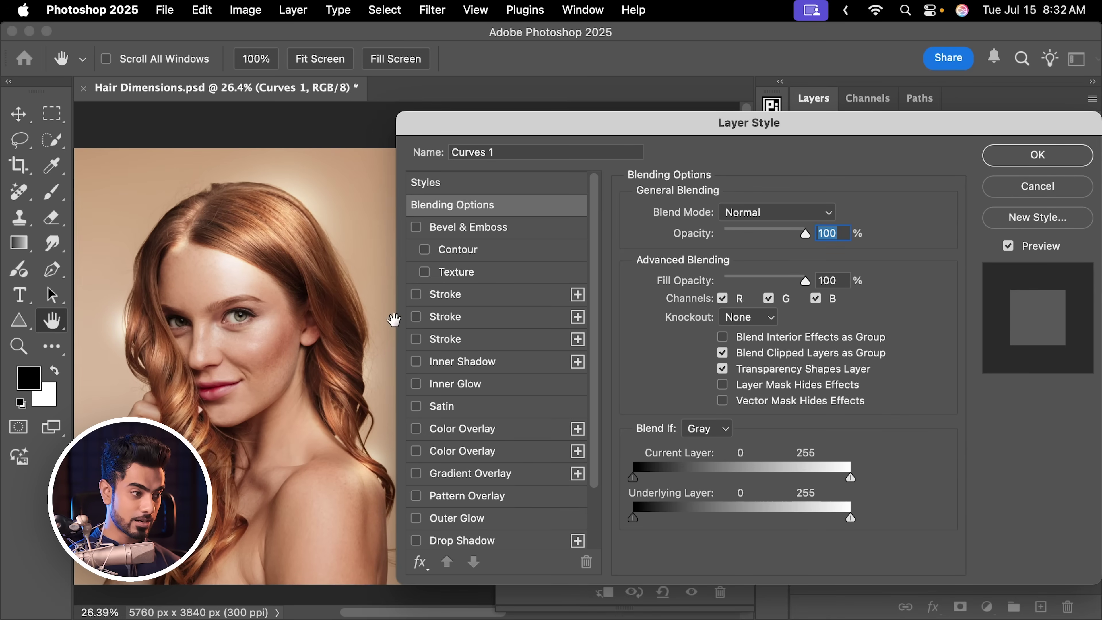
mouse_move(647, 518)
left_mouse_down()
mouse_move(697, 517)
mouse_move(633, 521)
left_mouse_up()
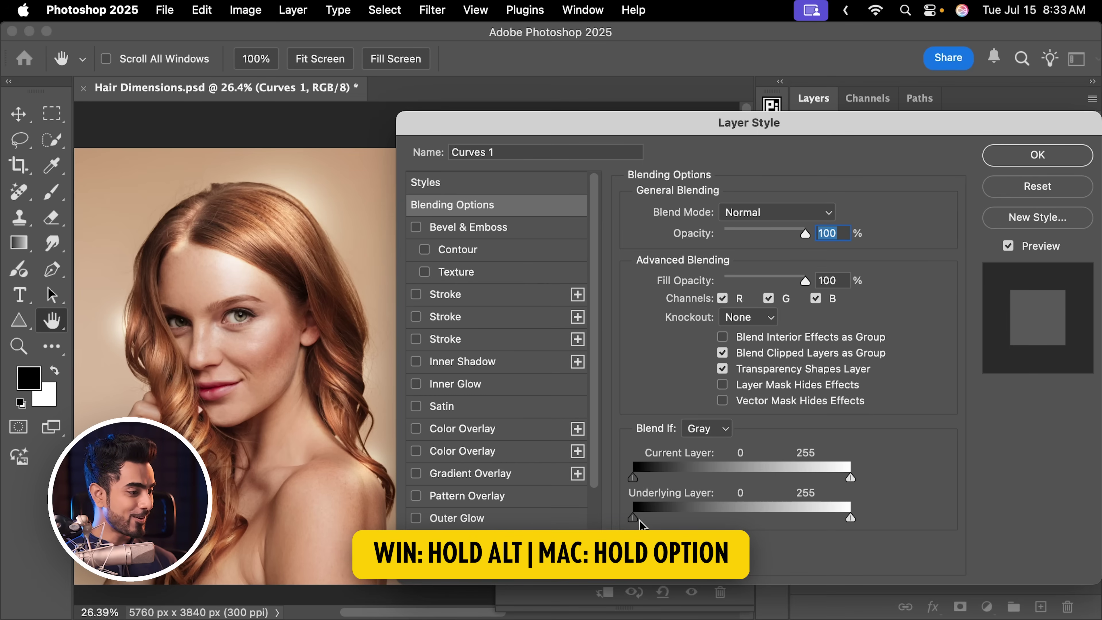
left_click_drag(653, 520, 798, 519)
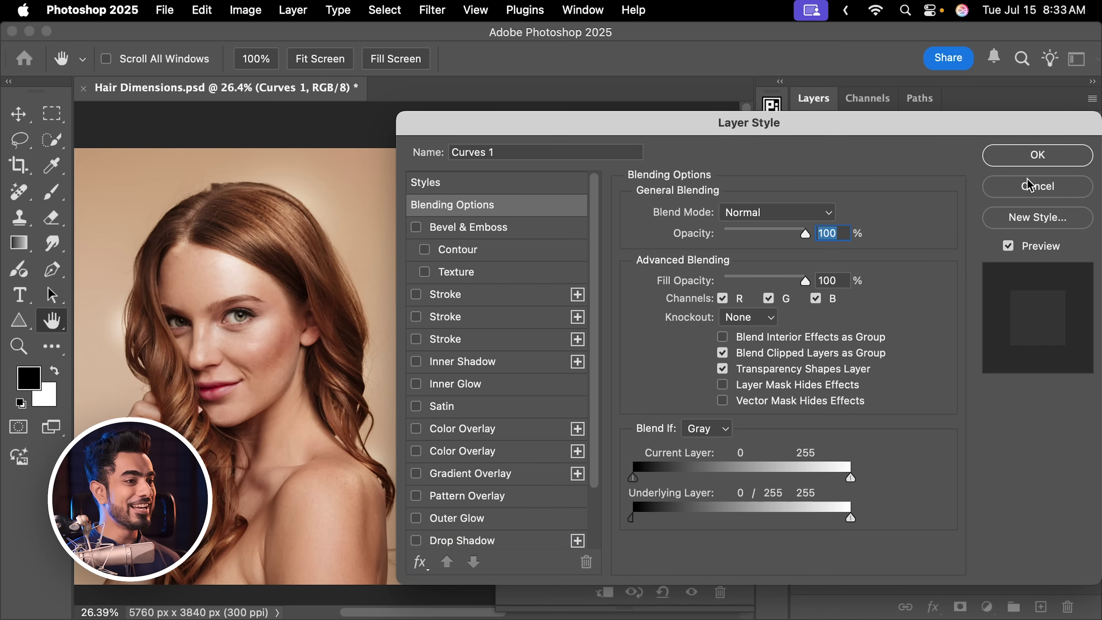
left_click(1037, 155)
Step: Clean up the highlight spill around the hair on the Curves 1 mask with a black brush
key("b")
mouse_move(320, 278)
left_mouse_down()
mouse_move(327, 287)
mouse_move(356, 278)
mouse_move(352, 246)
left_mouse_up()
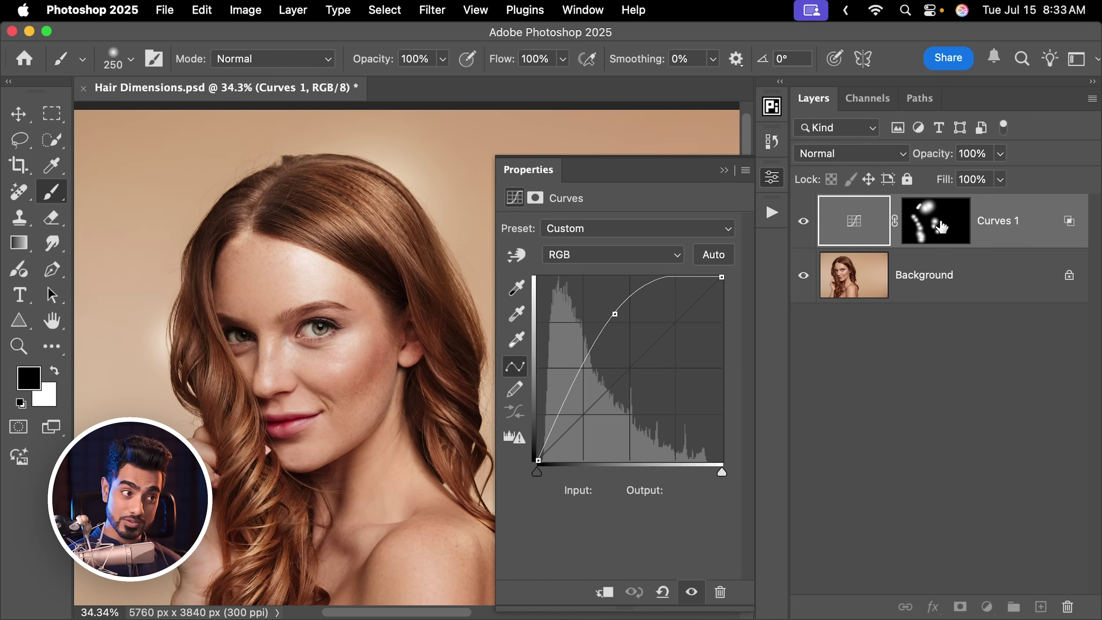
left_click(935, 230)
key("x")
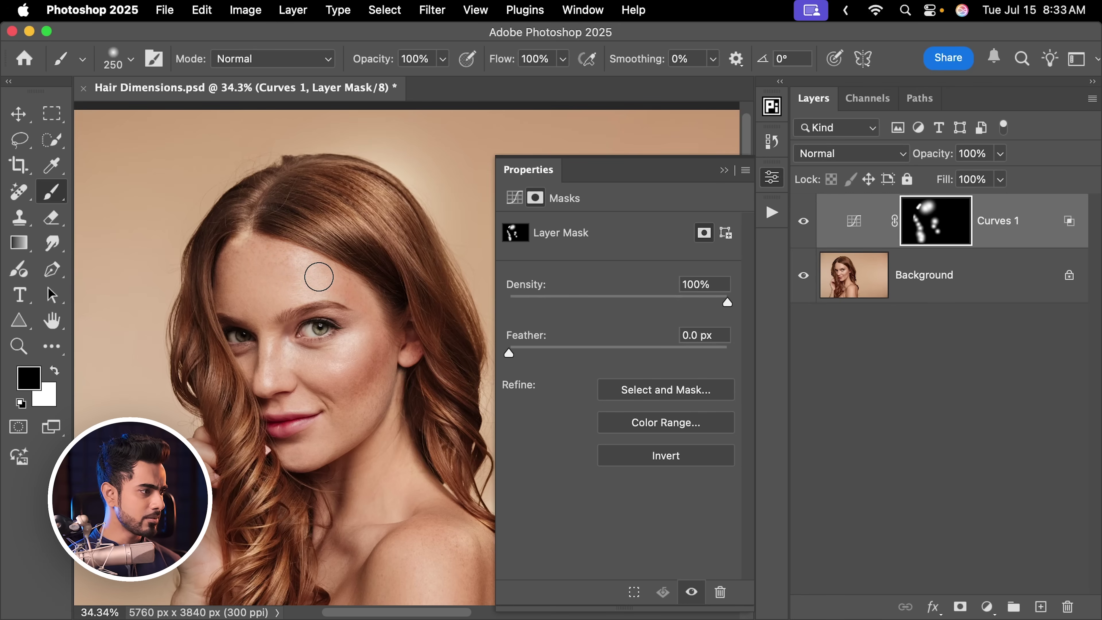
scroll(381, 369, "down", 3)
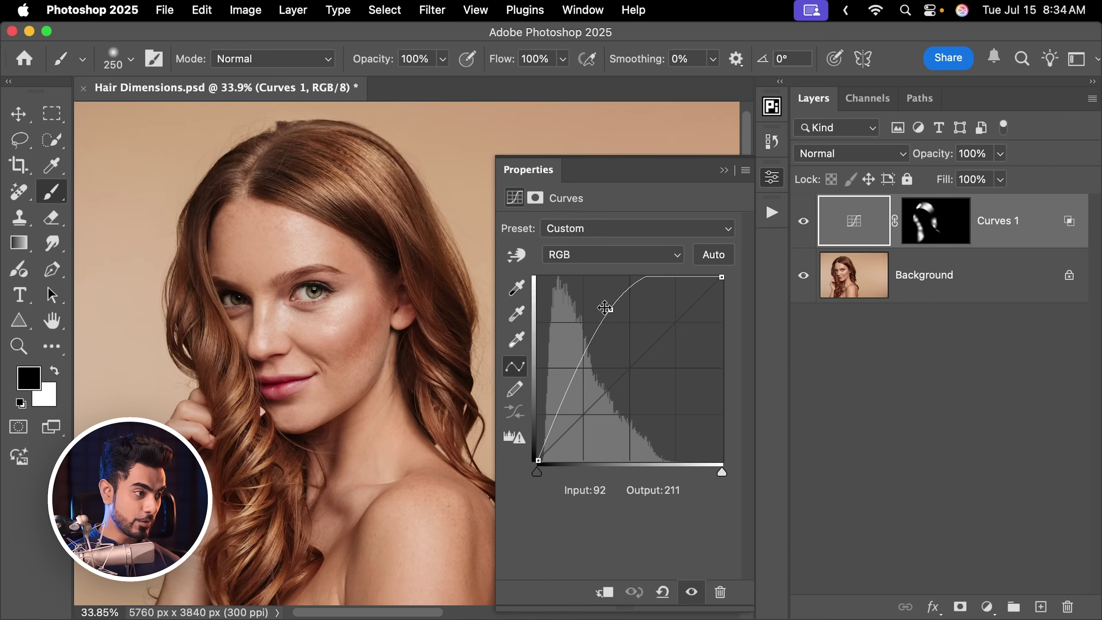
Step: Move the Curves RGB point to Input 102, Output 211, and lower the Blue curve with a point at Input 139, Output 122
left_click(610, 309)
left_click_drag(609, 304, 612, 305)
left_click(606, 264)
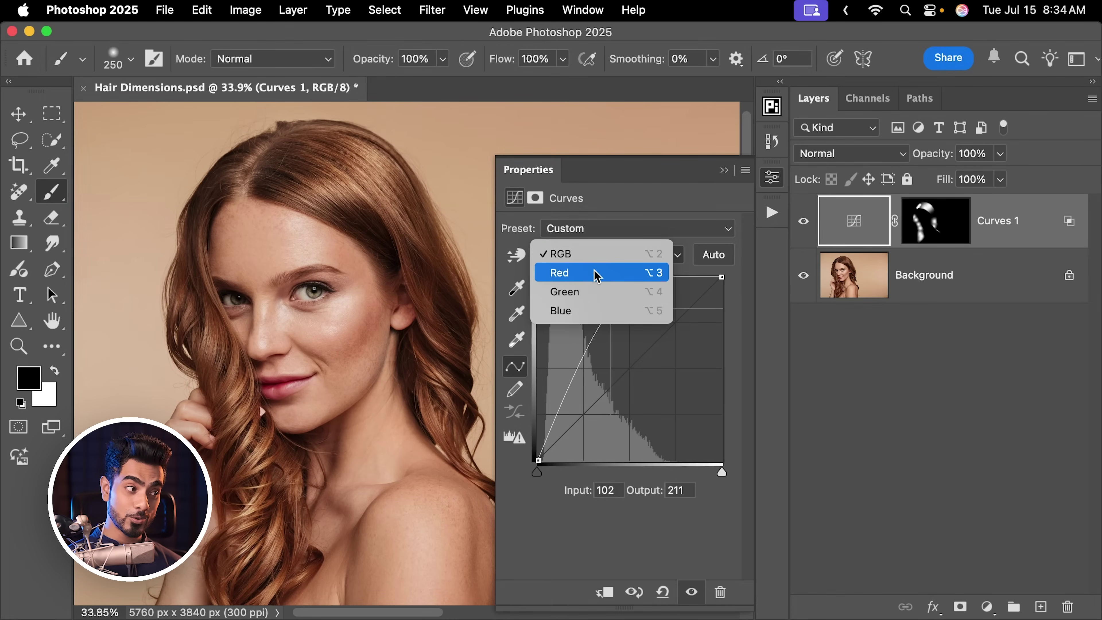
left_click(589, 315)
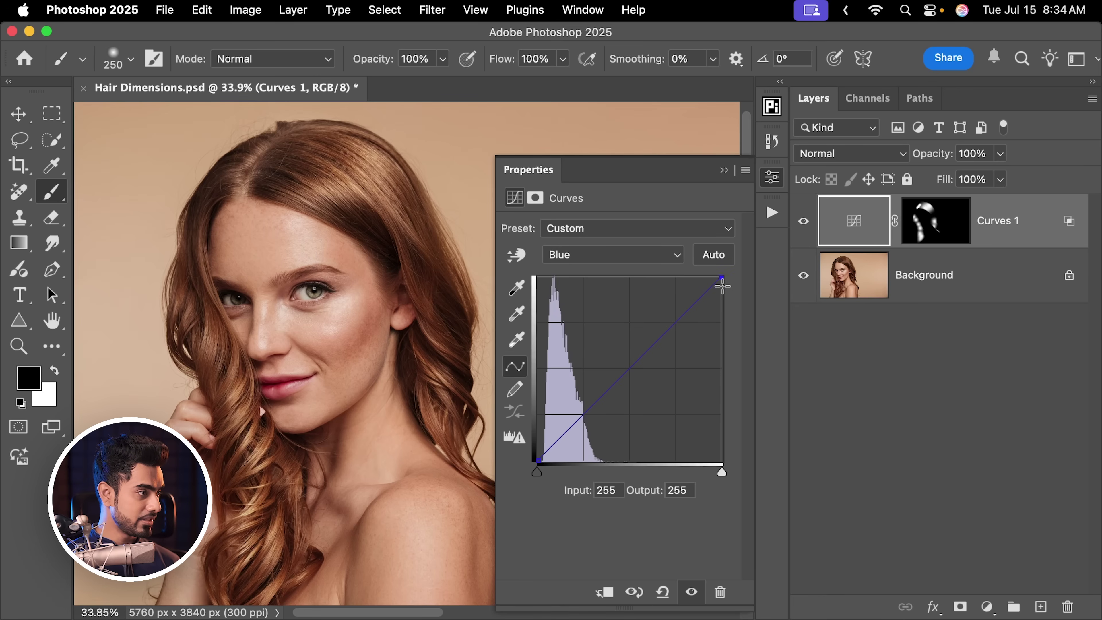
mouse_move(722, 286)
left_mouse_down()
mouse_move(723, 308)
mouse_move(722, 278)
left_mouse_up()
left_click_drag(635, 359, 638, 255)
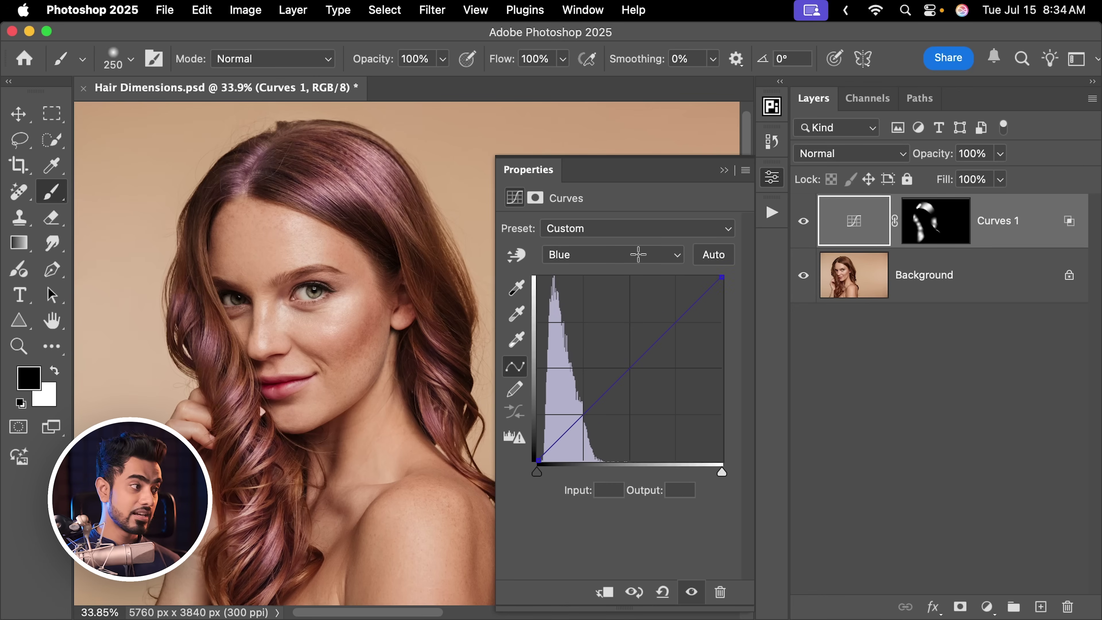
left_click_drag(635, 364, 638, 372)
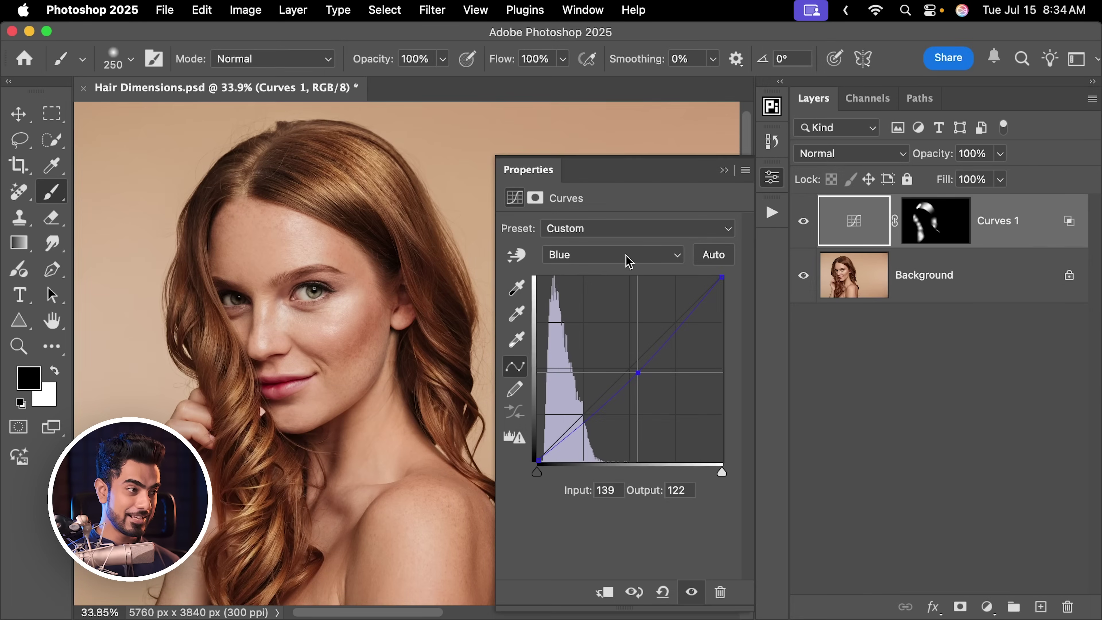
Step: Lower the Green curve of Curves 1 with a point at Input 137, Output 121
left_click(627, 259)
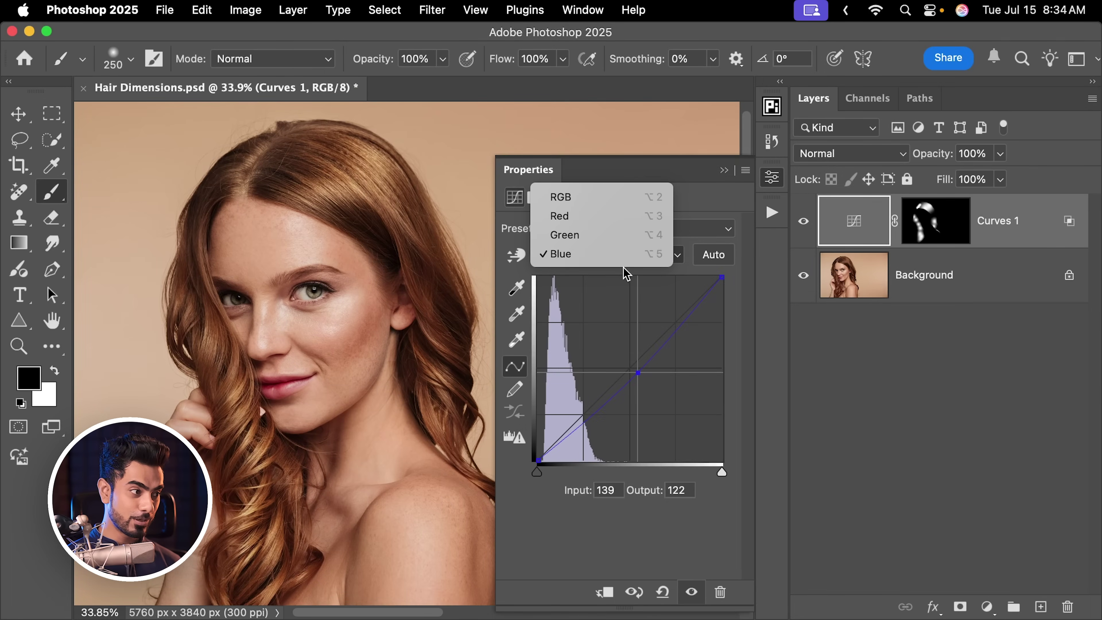
left_click(629, 234)
left_click_drag(630, 369, 636, 373)
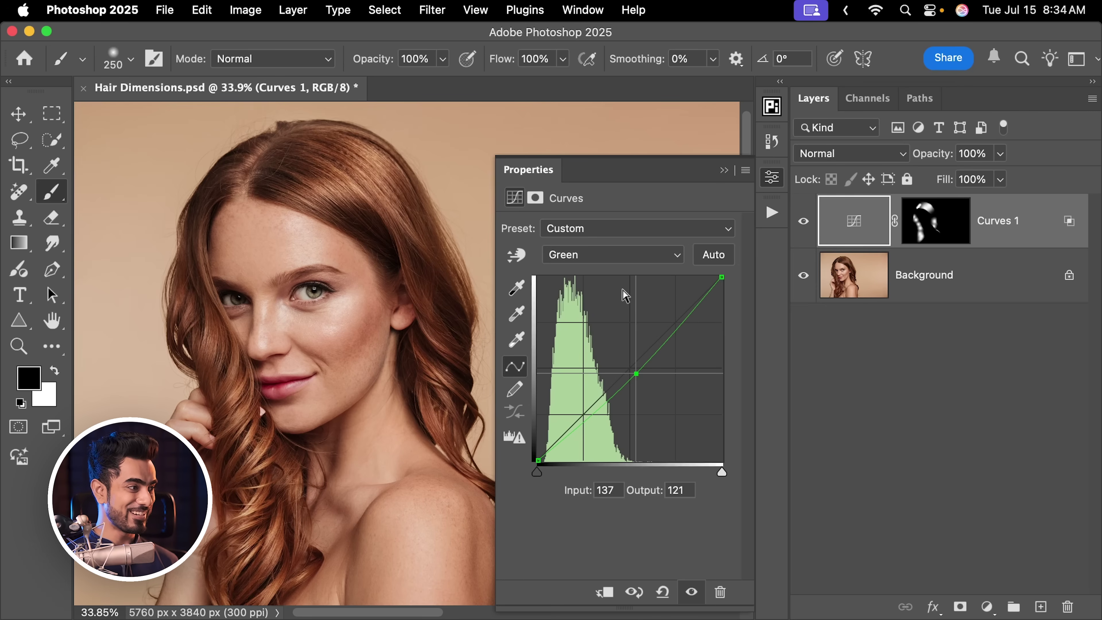
Step: Try a midpoint adjustment on the Red curve of Curves 1 and remove the point
left_click(623, 257)
left_click(625, 231)
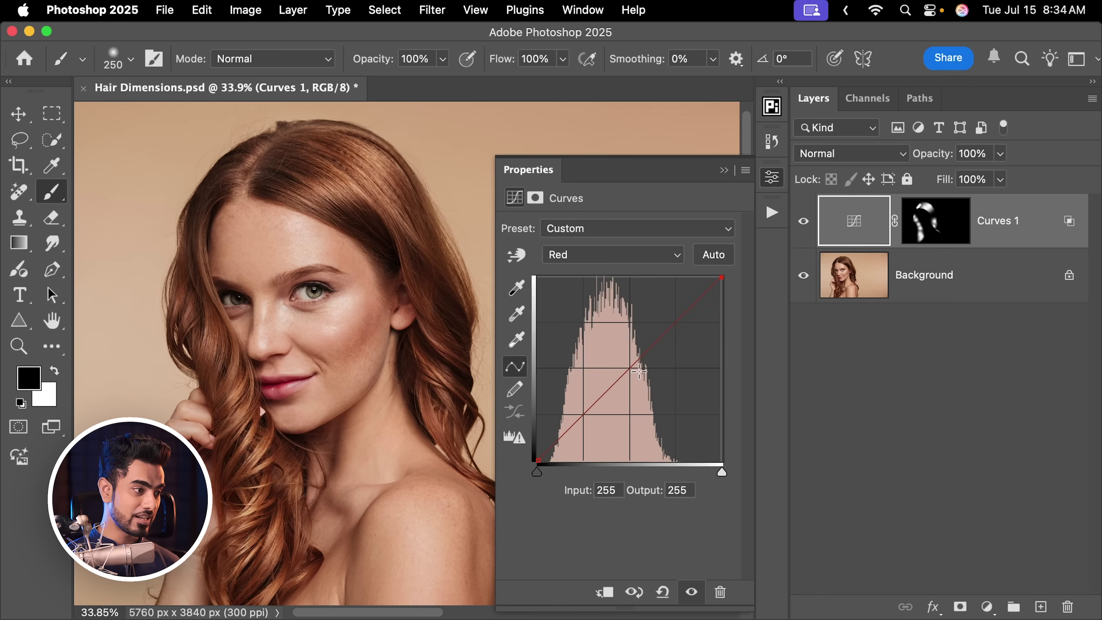
left_click_drag(633, 364, 765, 251)
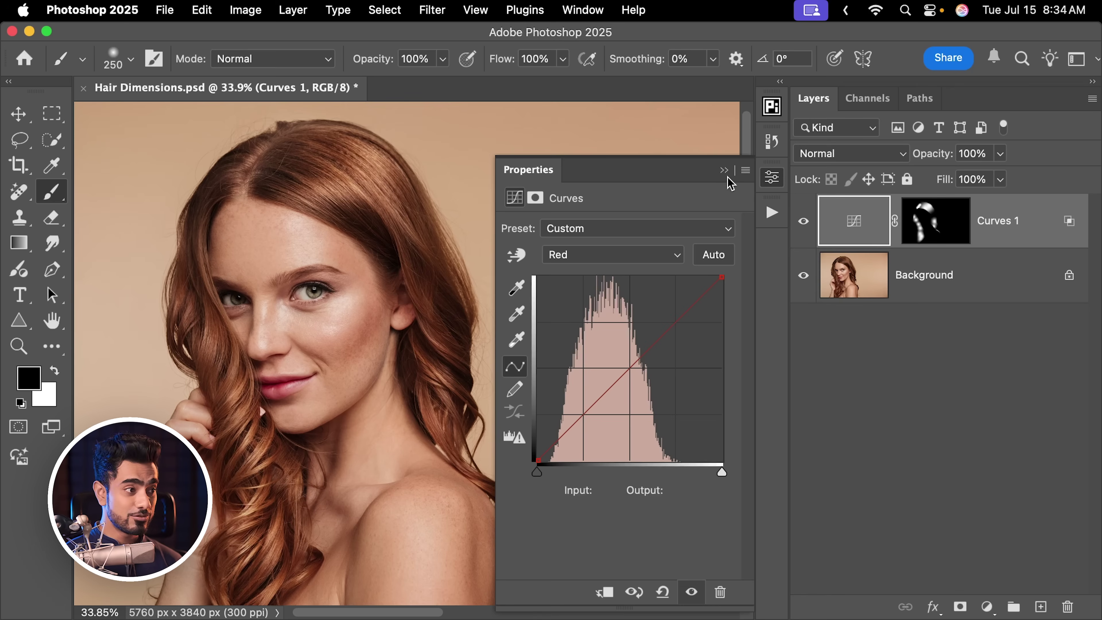
Step: Fine-tune the highlight brightness by shifting the existing point on the RGB curve slightly toward the shadows
left_click(610, 256)
left_click(558, 232)
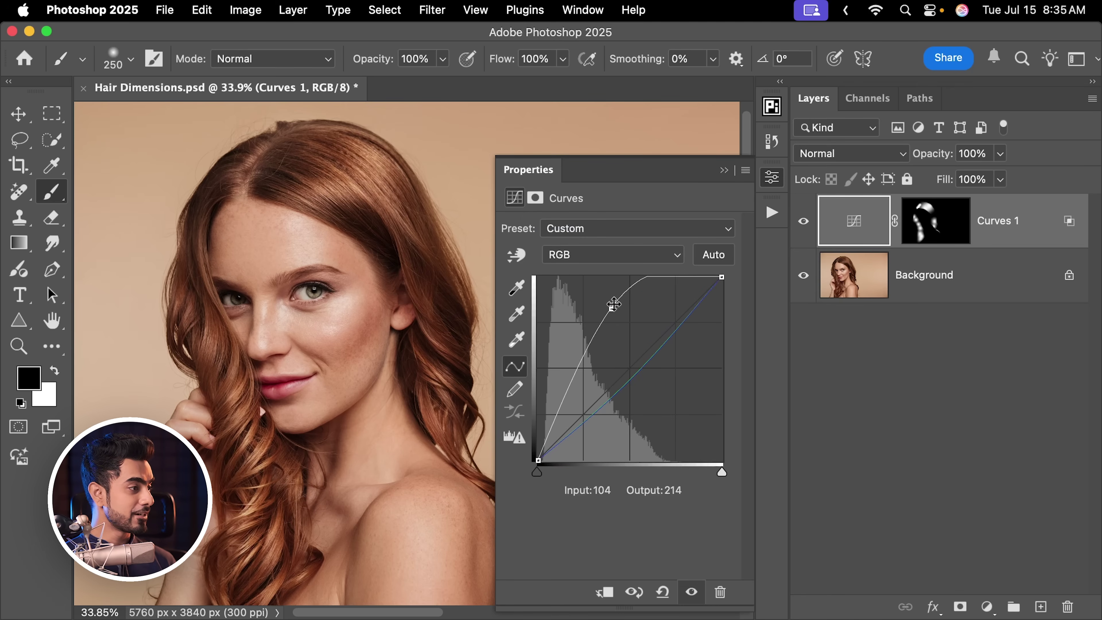
left_click_drag(613, 306, 607, 308)
Step: Collapse the curve settings and compare the hair with the Curves 1 layer hidden and shown
left_click(723, 169)
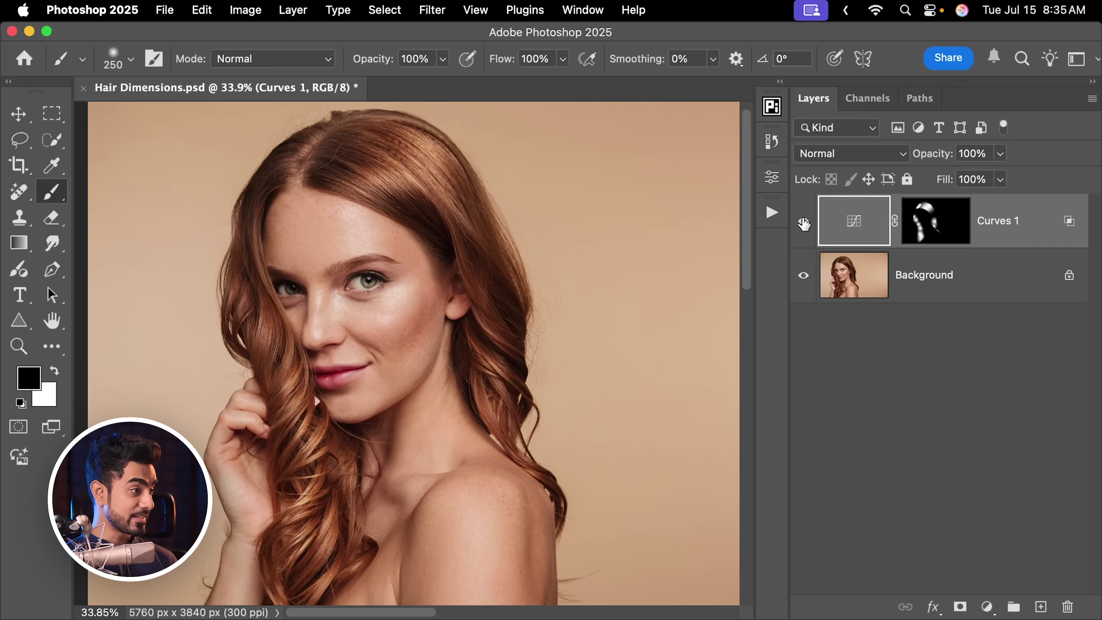
left_click(804, 222)
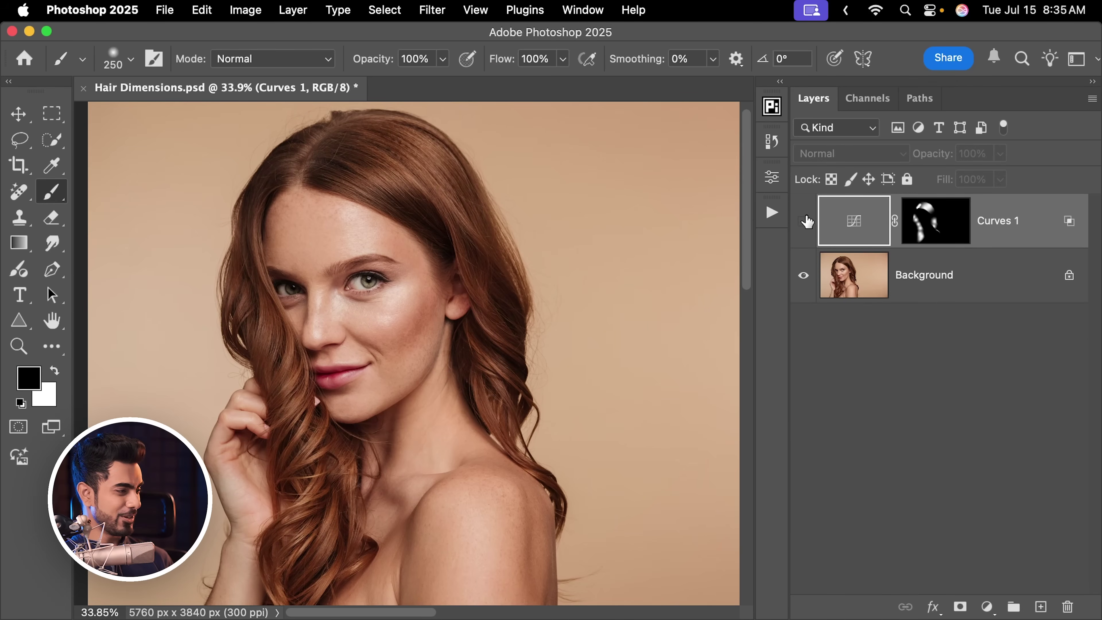
left_click(805, 224)
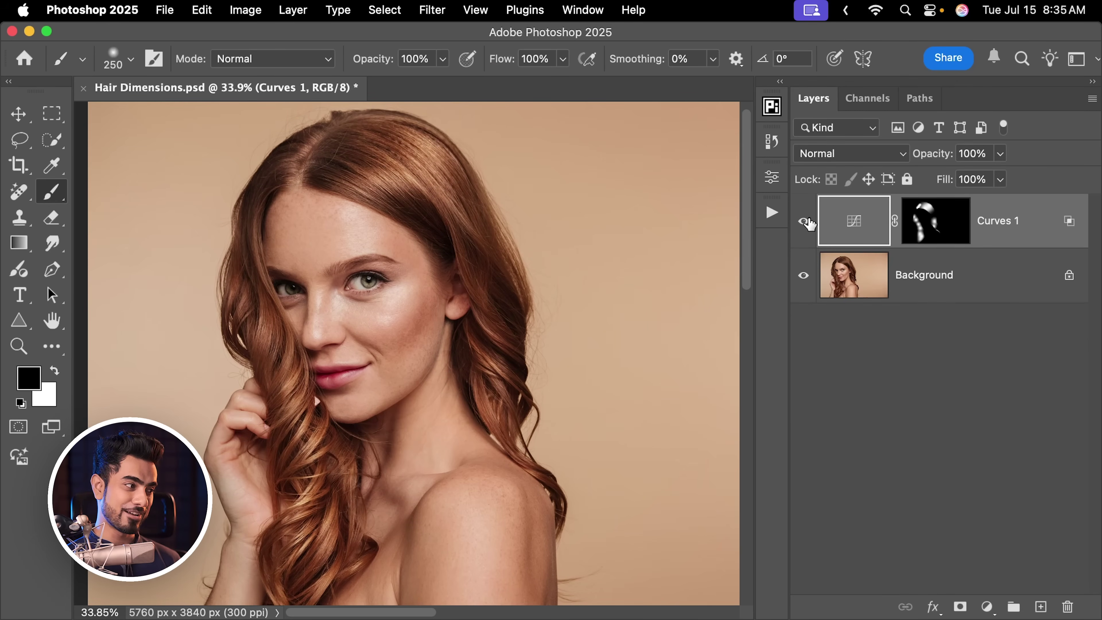